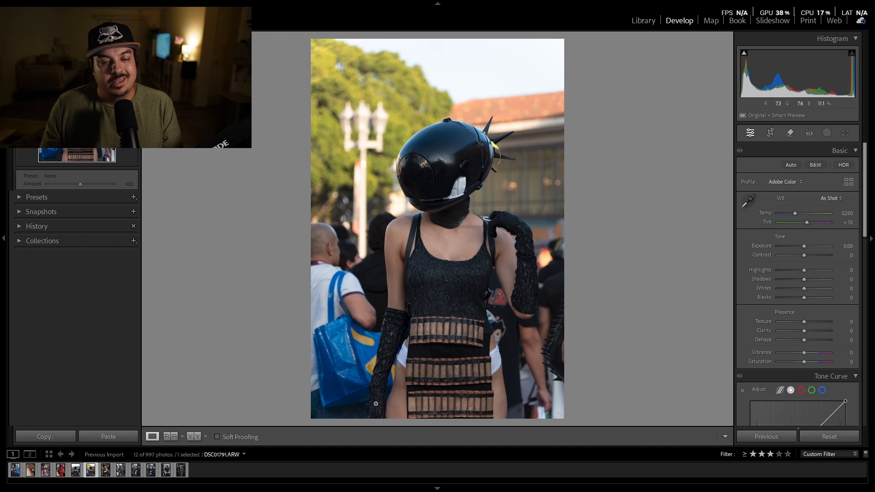
- Crop the photo tighter around the helmeted figure, trimming the crowd at the edges and the sky above
click(770, 133)
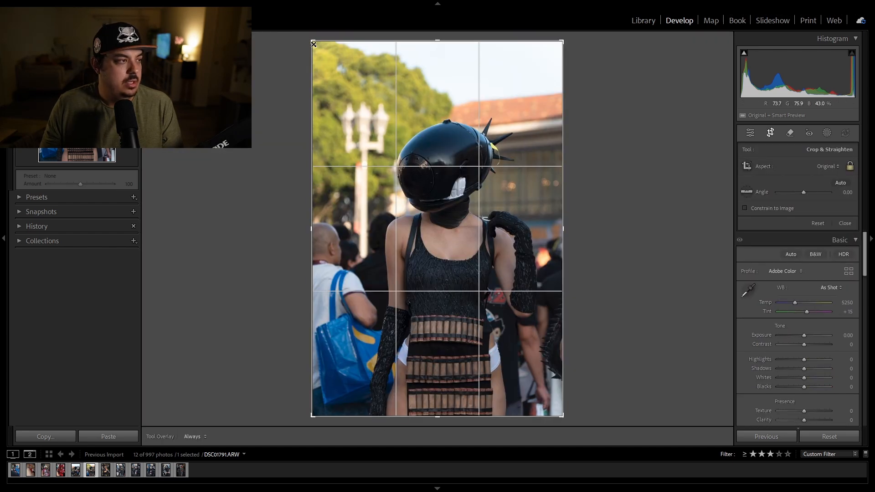
drag(313, 45, 330, 68)
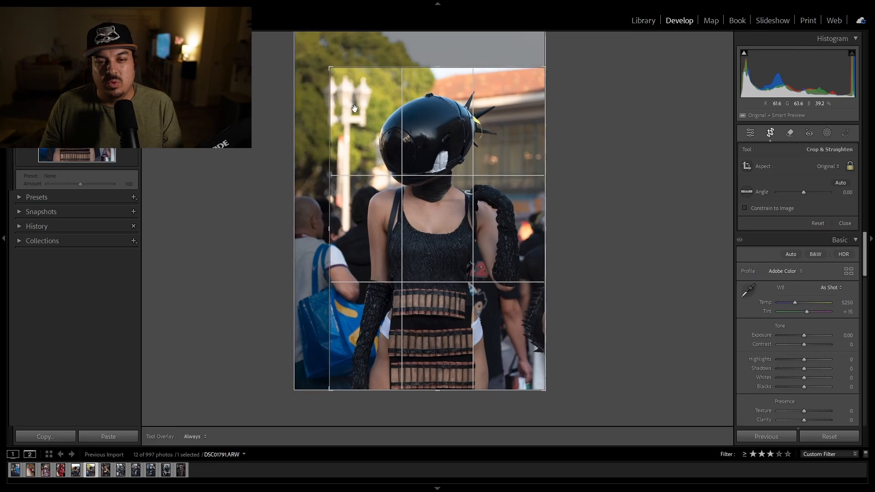
drag(375, 120, 379, 121)
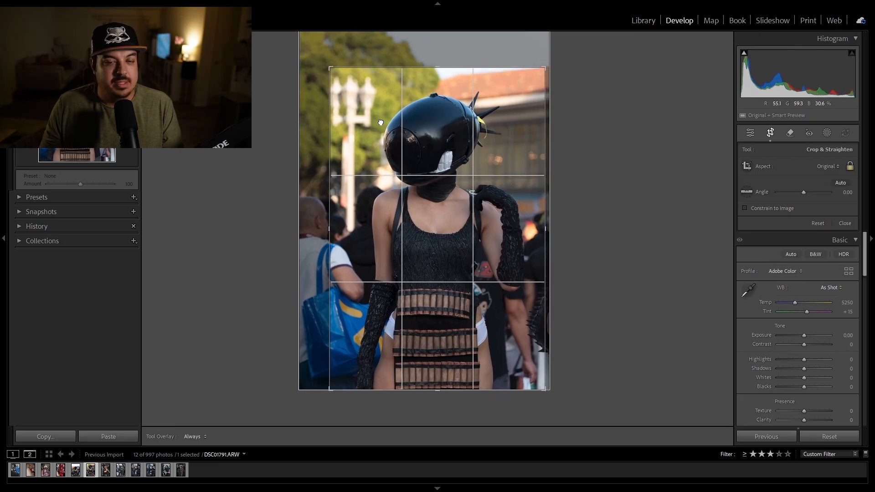
drag(331, 68, 297, 33)
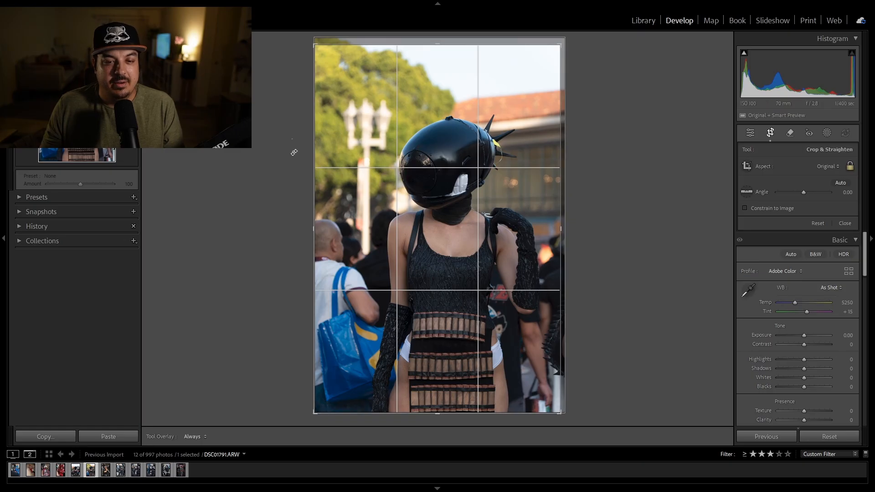
drag(315, 47, 331, 69)
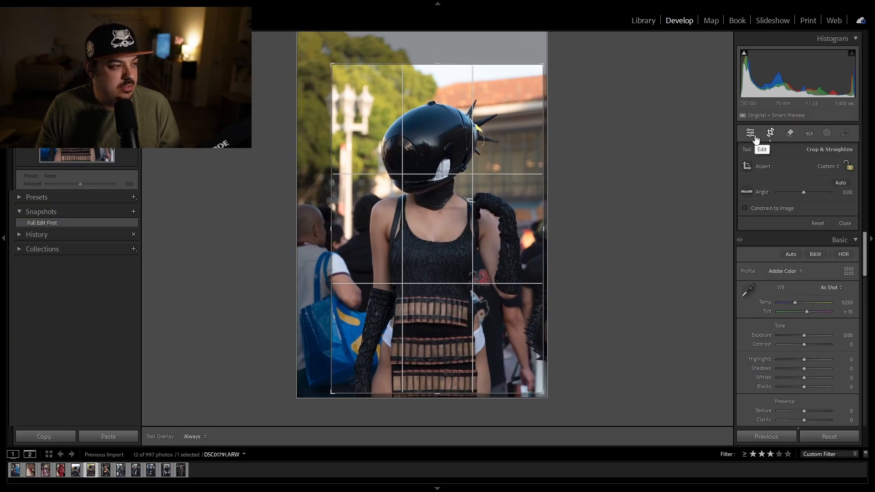
click(750, 133)
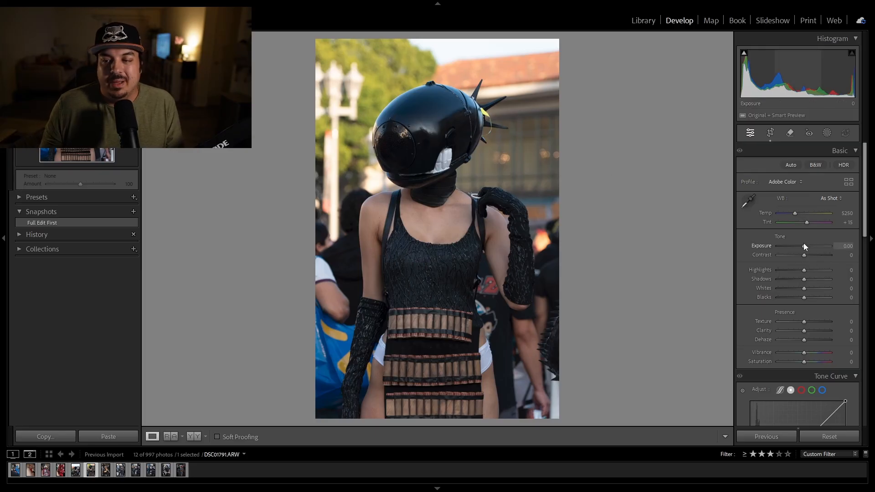
- Adjust the tone: Exposure +0.70, Highlights −74, Shadows +30, Whites −12 and Blacks −19
drag(803, 244, 808, 243)
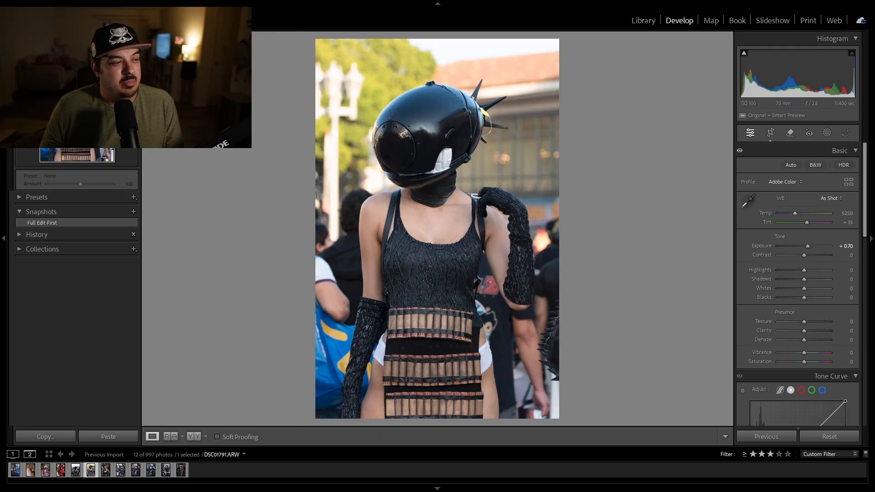
mouse_move(804, 270)
mouse_down()
mouse_move(772, 264)
mouse_move(809, 262)
mouse_move(794, 261)
mouse_up()
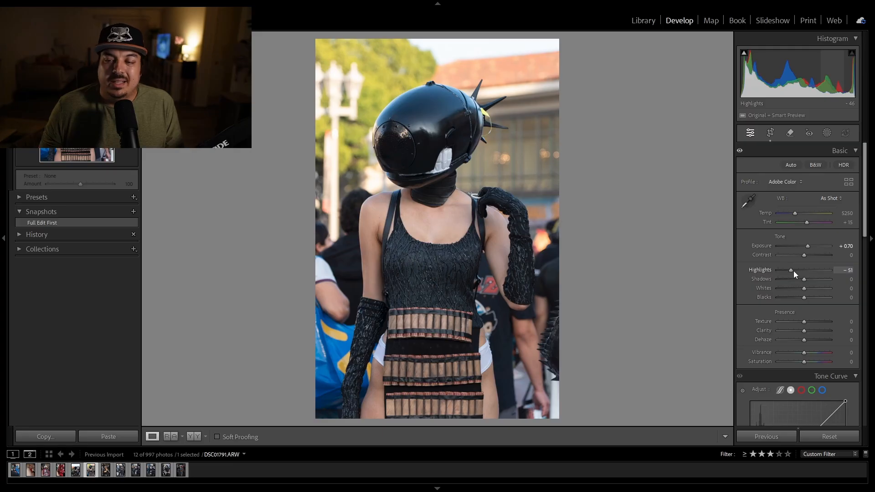
drag(794, 271, 792, 271)
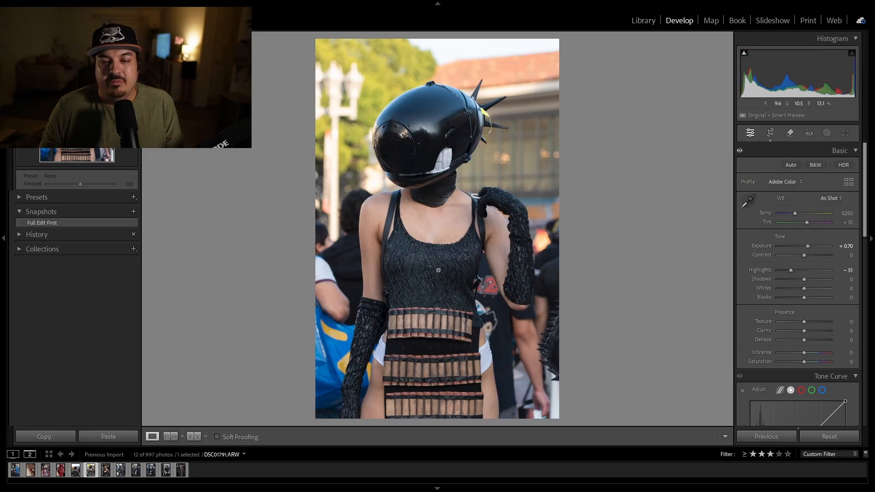
mouse_move(806, 278)
mouse_down()
mouse_move(818, 280)
mouse_move(811, 281)
mouse_up()
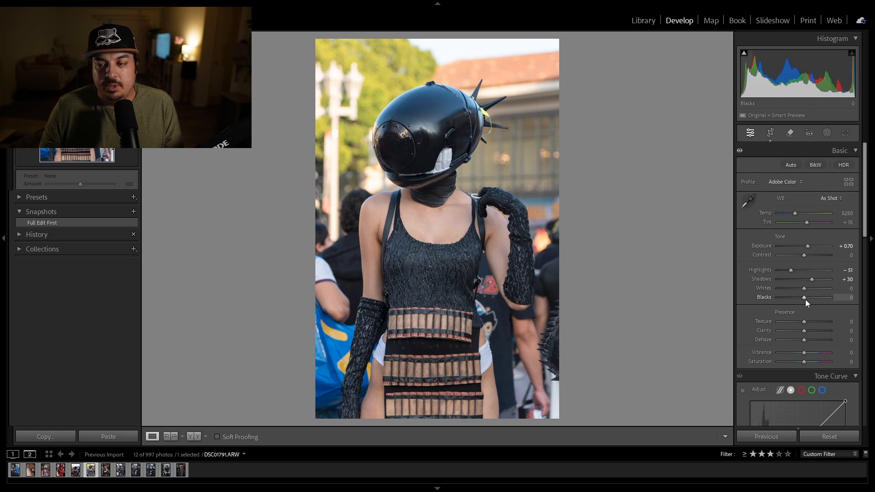
drag(804, 299, 802, 298)
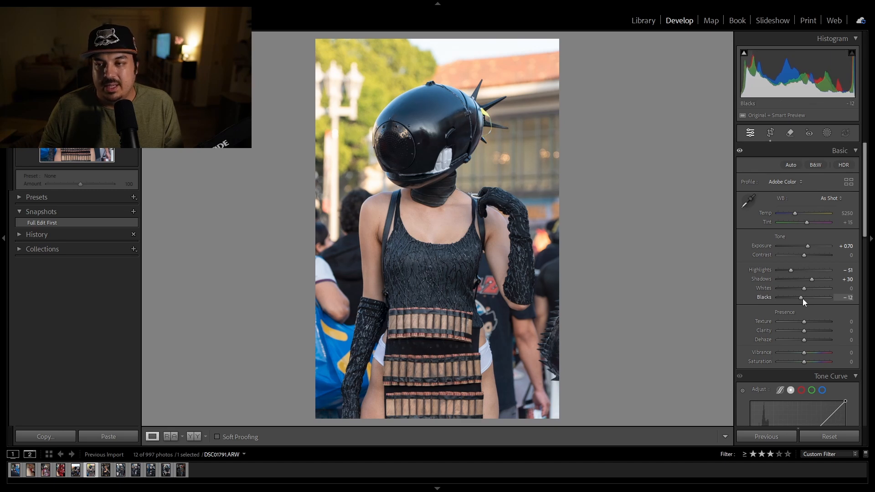
mouse_move(802, 297)
mouse_down()
mouse_move(803, 288)
mouse_move(800, 297)
mouse_up()
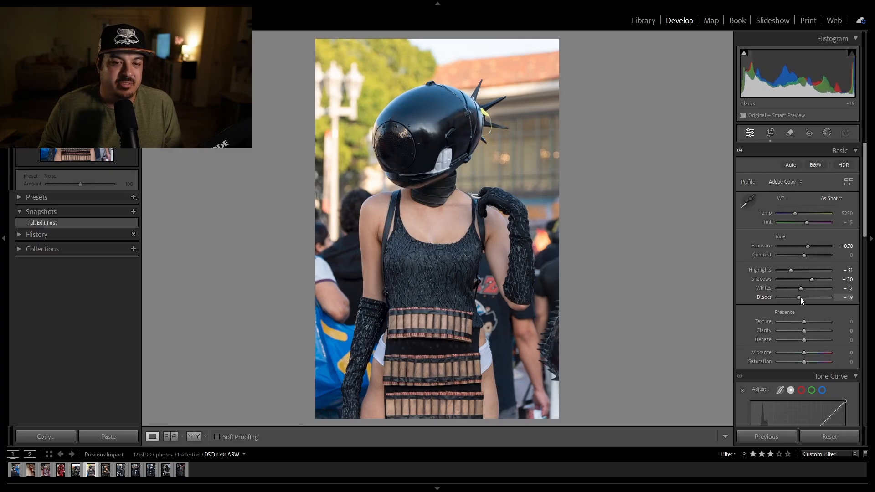
mouse_move(792, 269)
mouse_down()
mouse_move(783, 271)
mouse_move(807, 270)
mouse_move(786, 269)
mouse_up()
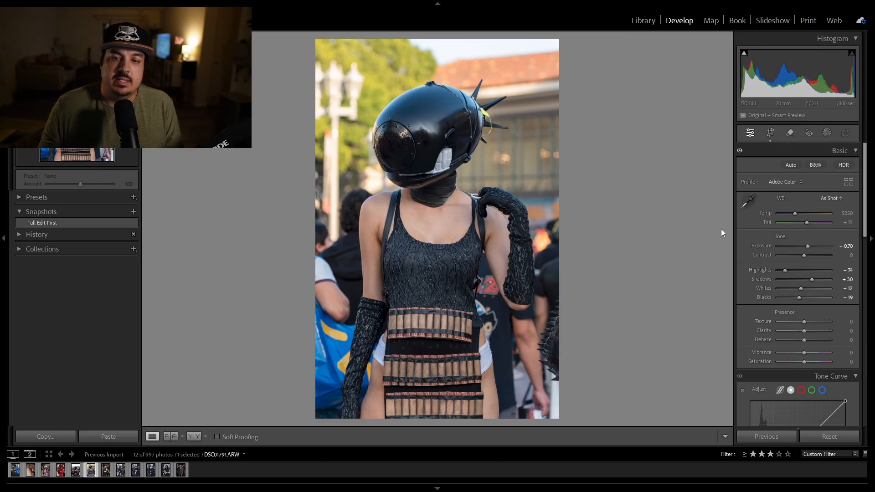
- Set the white balance temperature to 5500, with Vibrance at +12 and Saturation at +5
drag(795, 212, 797, 213)
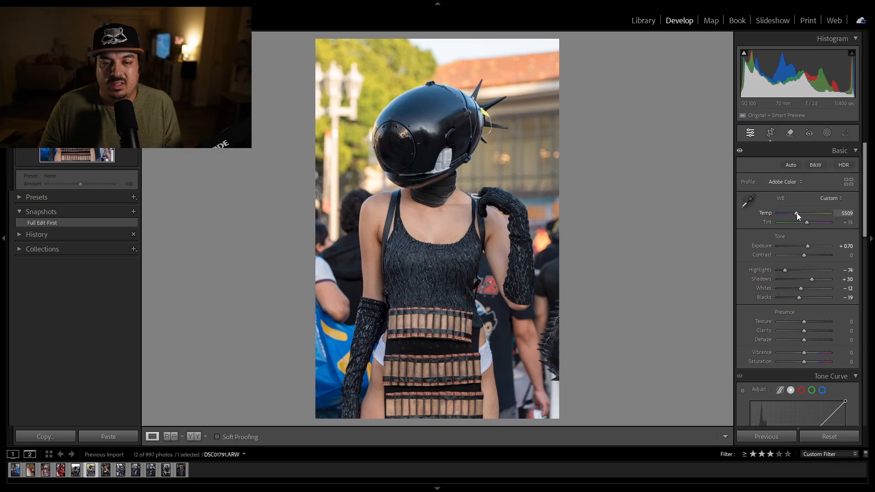
click(846, 213)
text(550)
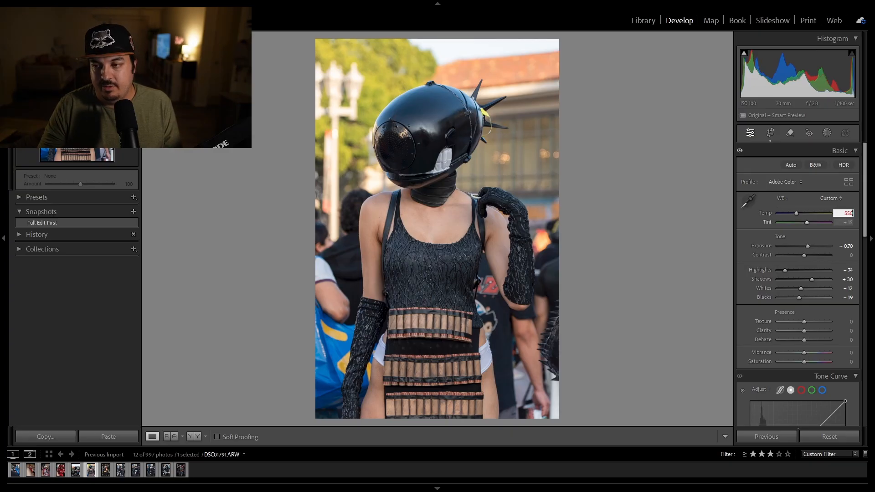
text(0)
key(Return)
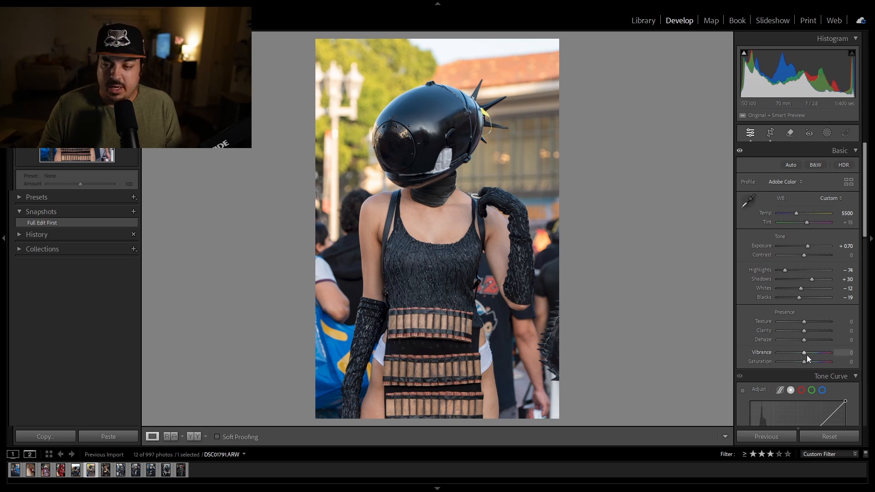
drag(808, 353, 808, 354)
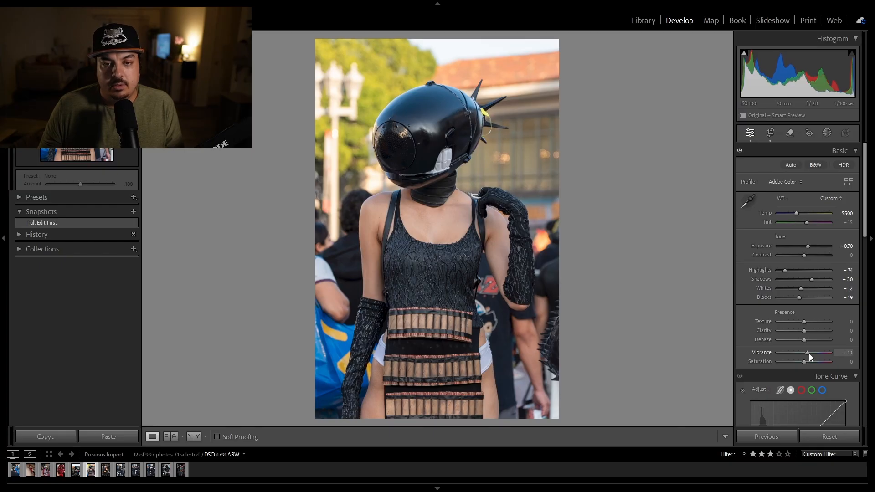
drag(804, 362, 804, 363)
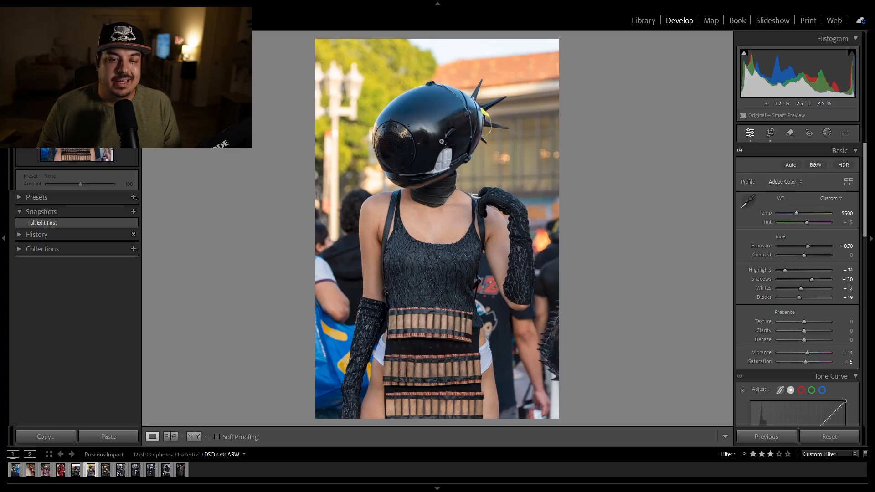
- Add shadow, midtone and highlight points to the tone curve and shape them into a gentle S-curve
scroll(798, 260, down, 5)
click(798, 260)
click(775, 283)
drag(824, 236, 821, 236)
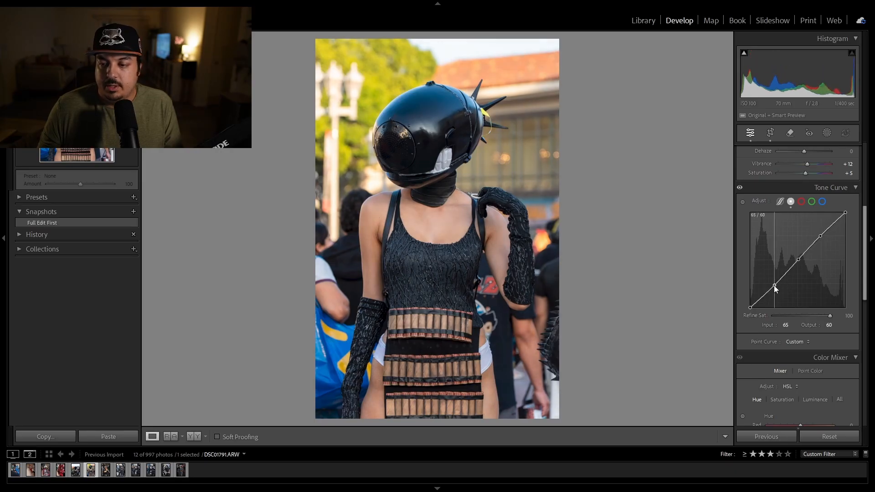
click(798, 260)
drag(798, 260, 819, 234)
mouse_move(774, 286)
mouse_down()
mouse_move(748, 307)
mouse_move(739, 297)
mouse_move(744, 315)
mouse_move(737, 297)
mouse_move(734, 310)
mouse_move(732, 302)
mouse_move(773, 284)
mouse_up()
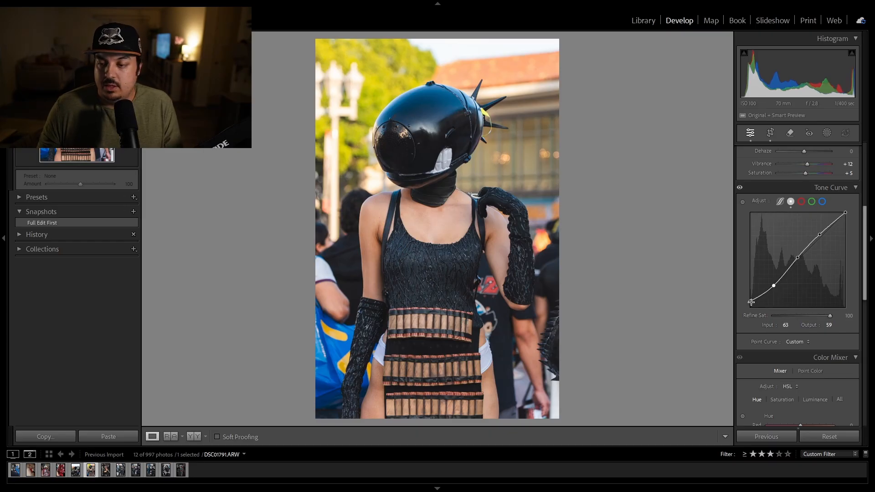
- Lift the tone curve's black point to output about 20 and fine-tune the upper points, placing the highlight point at input 187, output 192
drag(751, 302, 743, 300)
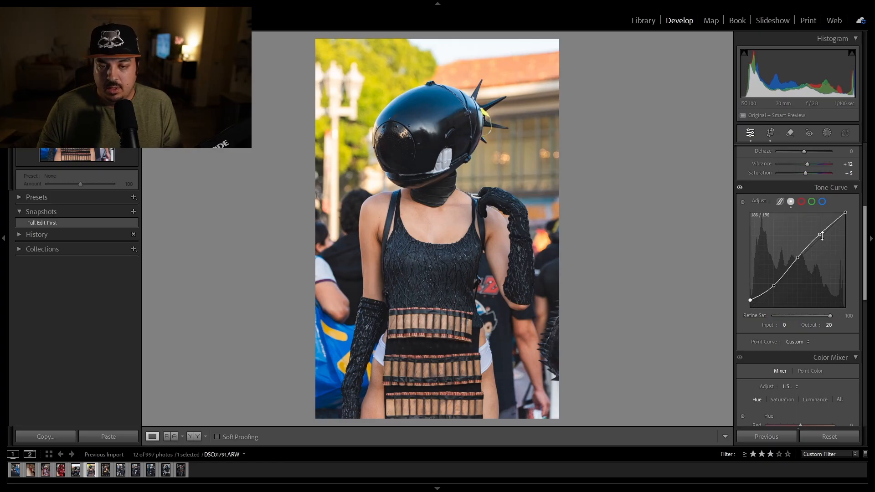
drag(798, 258, 798, 258)
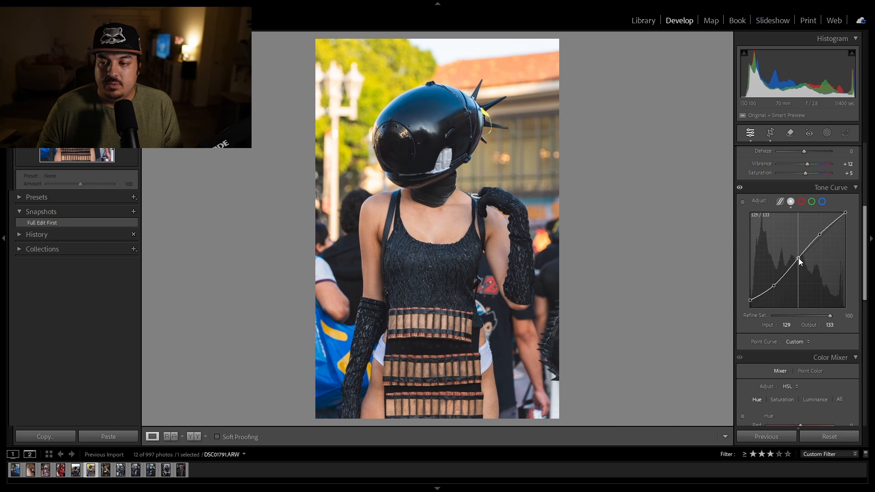
mouse_move(801, 257)
mouse_down()
mouse_move(799, 264)
mouse_move(798, 256)
mouse_up()
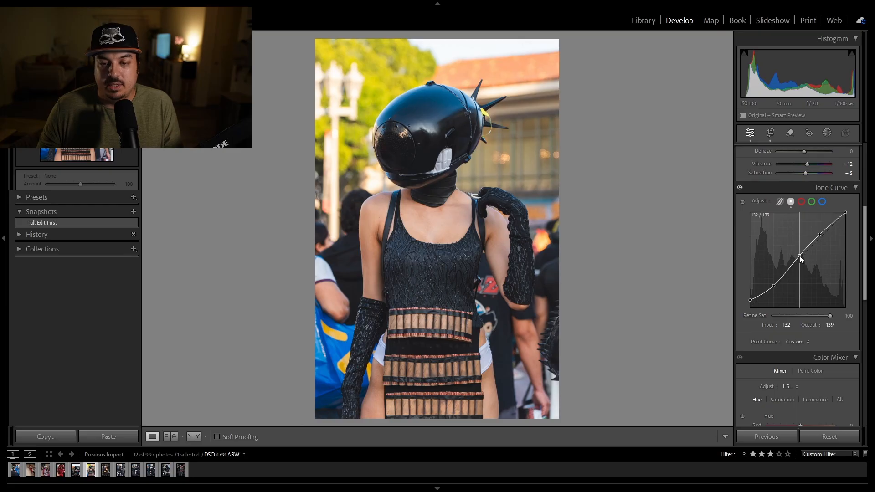
drag(819, 234, 857, 194)
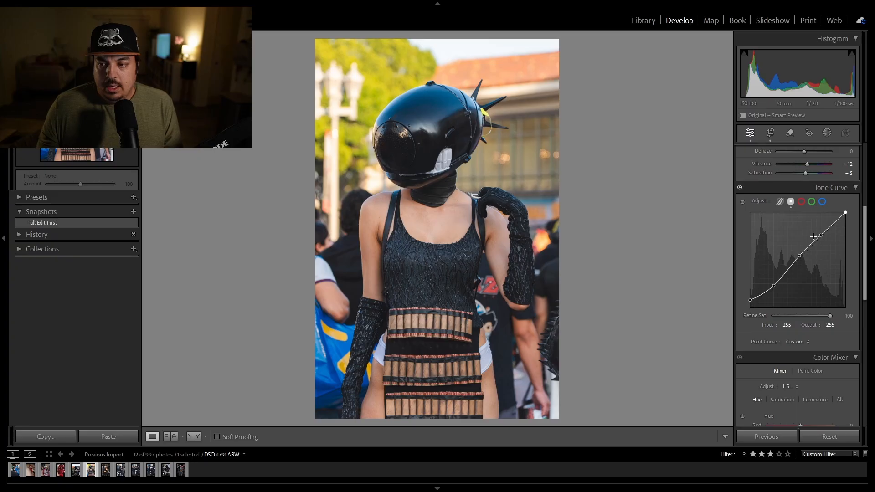
drag(821, 233, 822, 231)
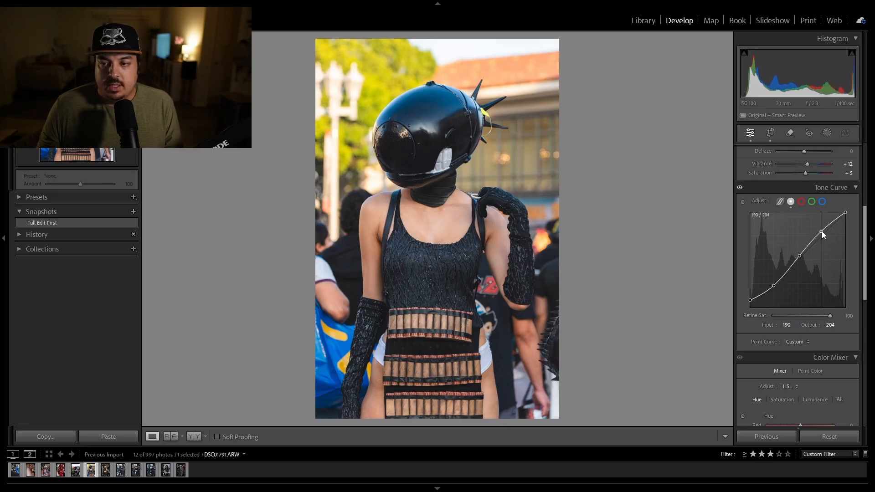
drag(821, 231, 819, 236)
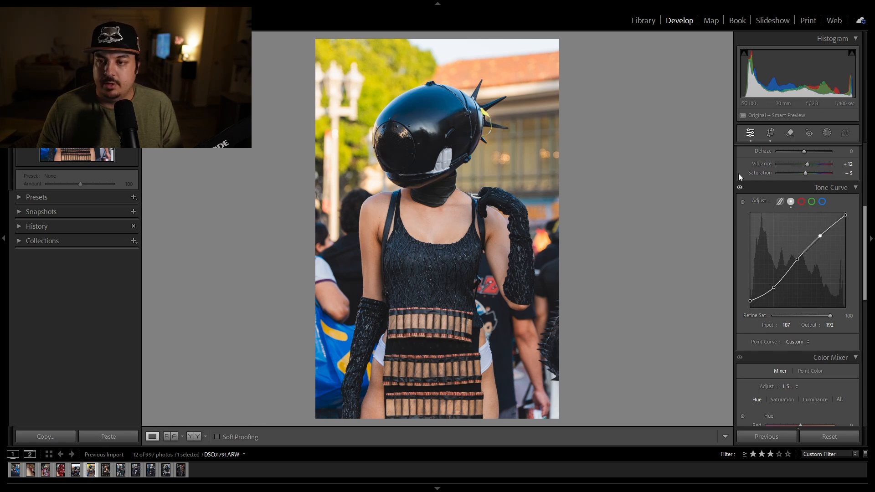
- In the Color Mixer, shift the green hue toward yellow and lower the green luminance to −23
scroll(760, 247, down, 5)
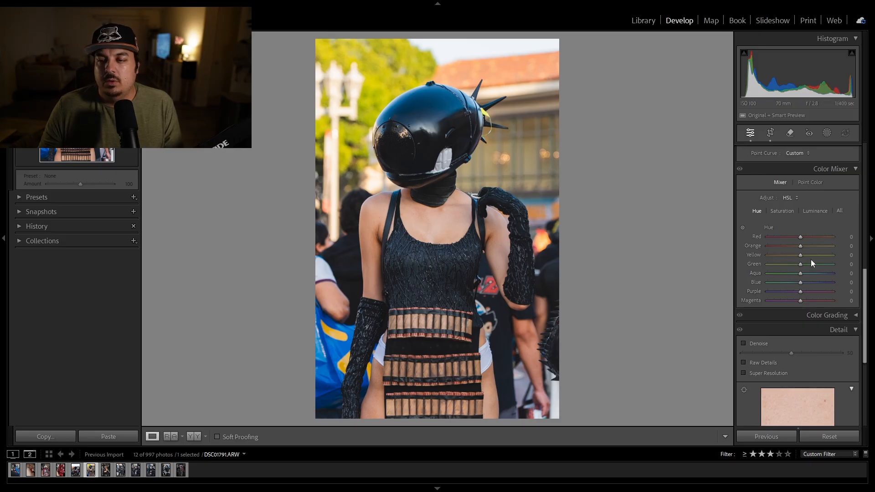
drag(800, 264, 791, 261)
click(791, 211)
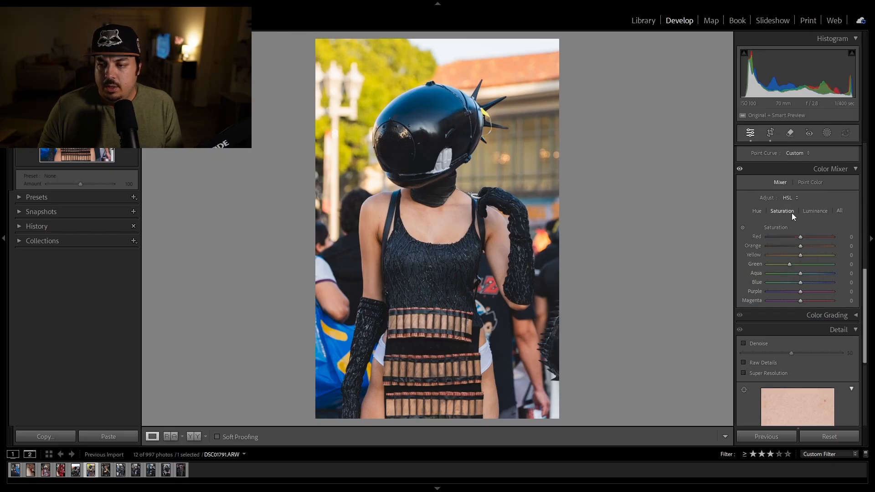
mouse_move(789, 264)
mouse_down()
mouse_move(752, 265)
mouse_move(793, 265)
mouse_up()
click(815, 211)
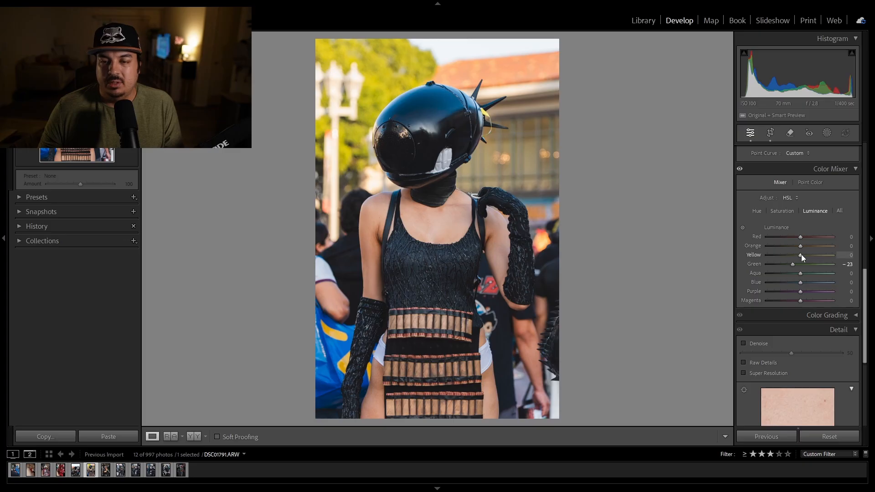
- Compare the edited photo with its unedited version several times
scroll(801, 255, up, 3)
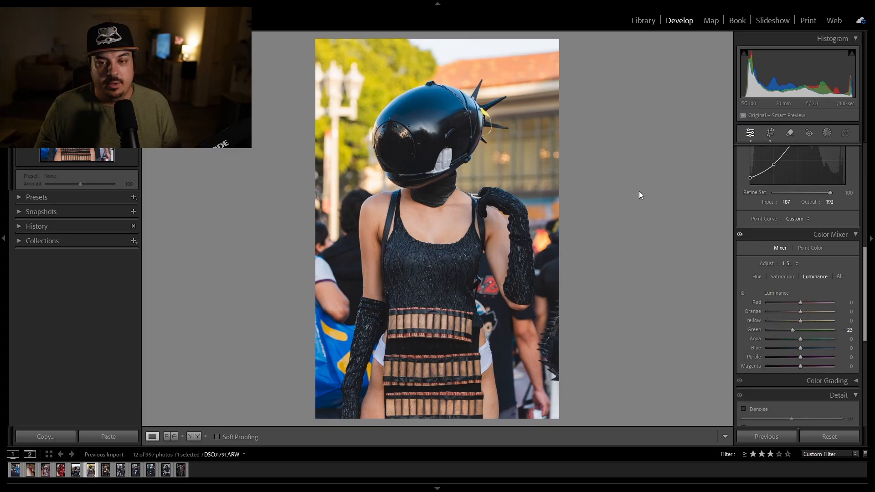
key(backslash)
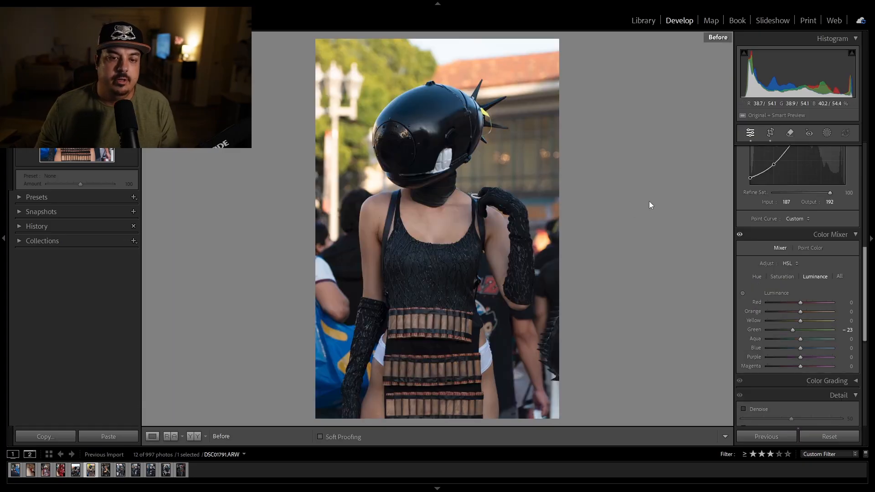
key(backslash)
key(backslash)
key(backslash)
key(backslash)
key(backslash)
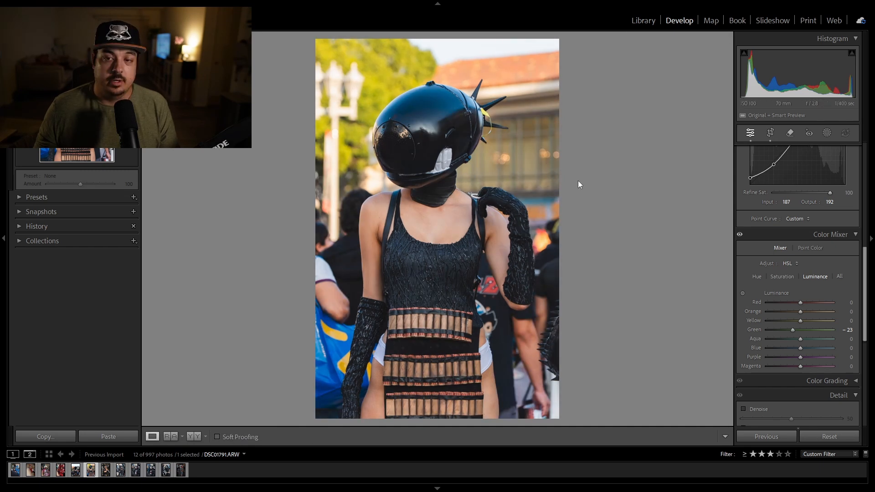
- Create a Select Subject mask on the helmeted figure and rename the mask to Subject
click(826, 133)
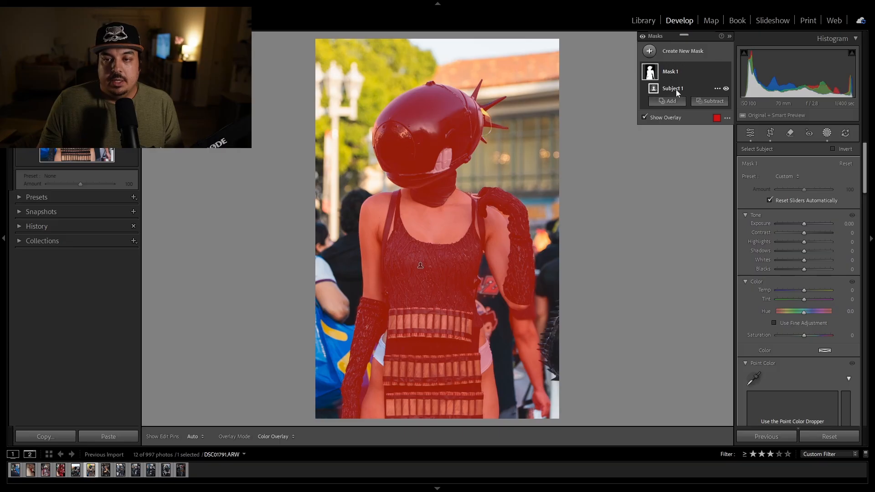
click(671, 74)
double_click(672, 72)
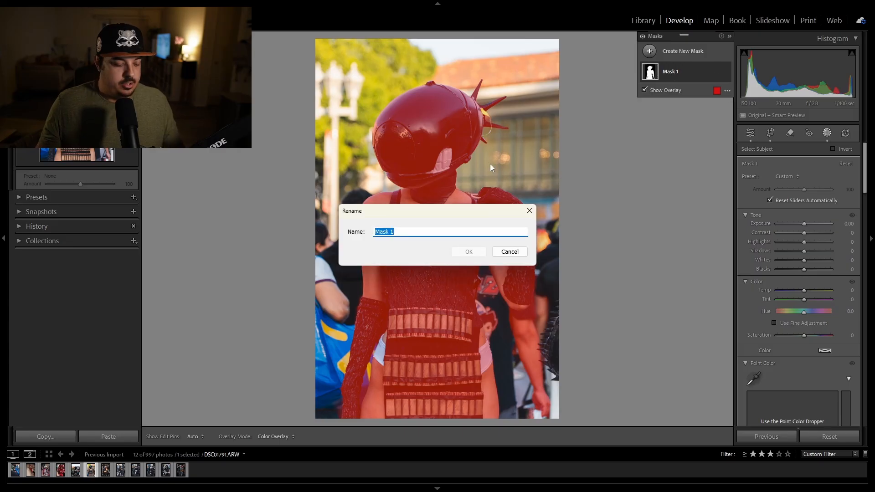
text(Subject)
click(462, 250)
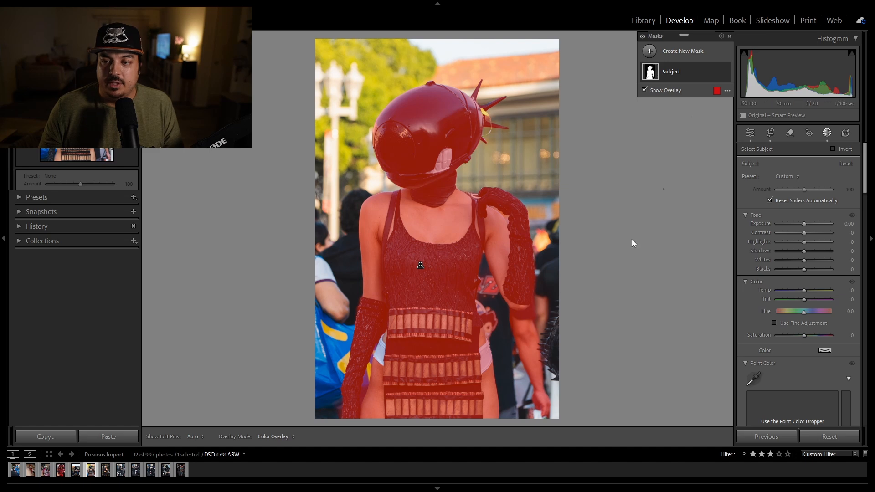
- Subtract the background bystander's arm beside the raised glove from the Subject mask with a brush
click(699, 70)
click(709, 101)
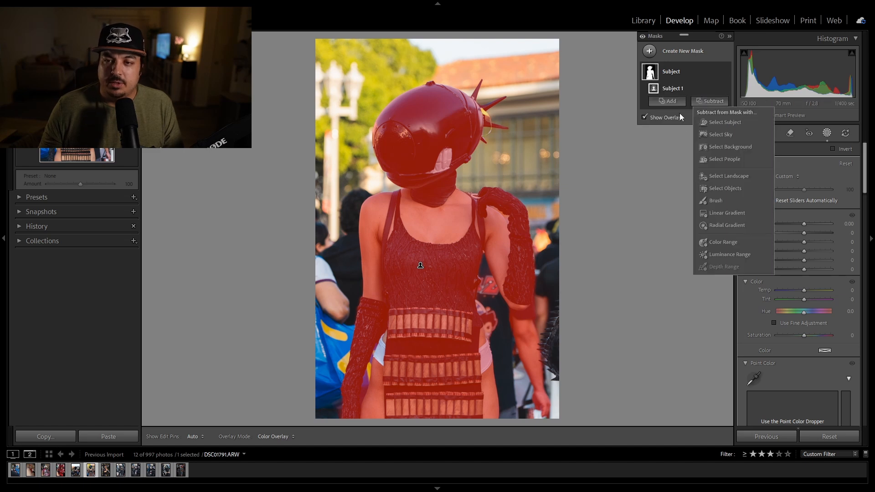
click(716, 200)
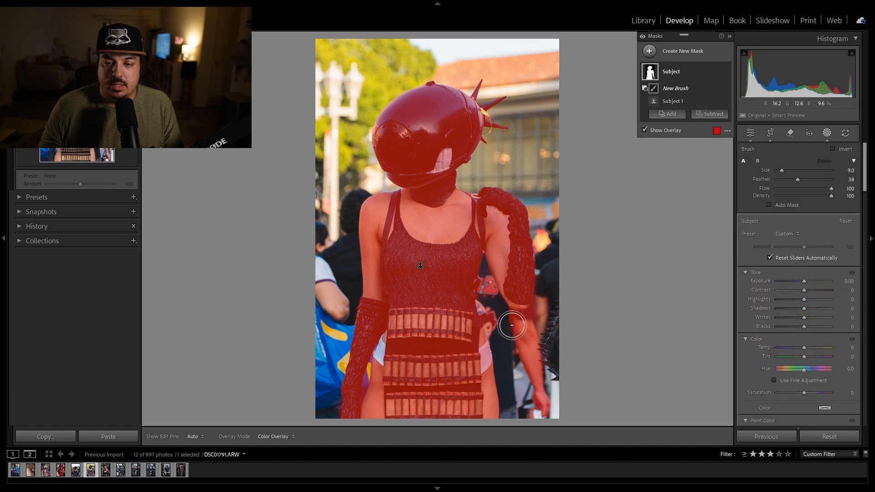
mouse_move(512, 325)
mouse_down()
mouse_move(543, 315)
mouse_move(526, 333)
mouse_move(505, 323)
mouse_move(523, 329)
mouse_move(531, 390)
mouse_move(524, 384)
mouse_move(544, 401)
mouse_move(553, 312)
mouse_up()
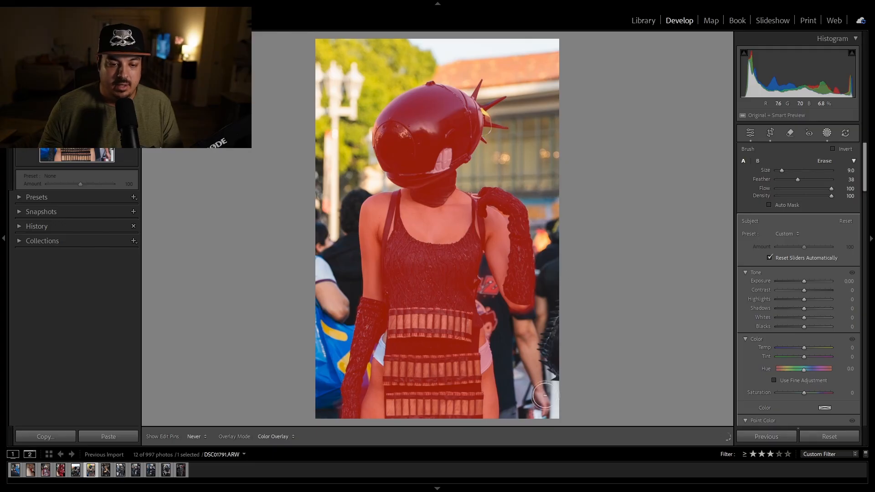
key(h)
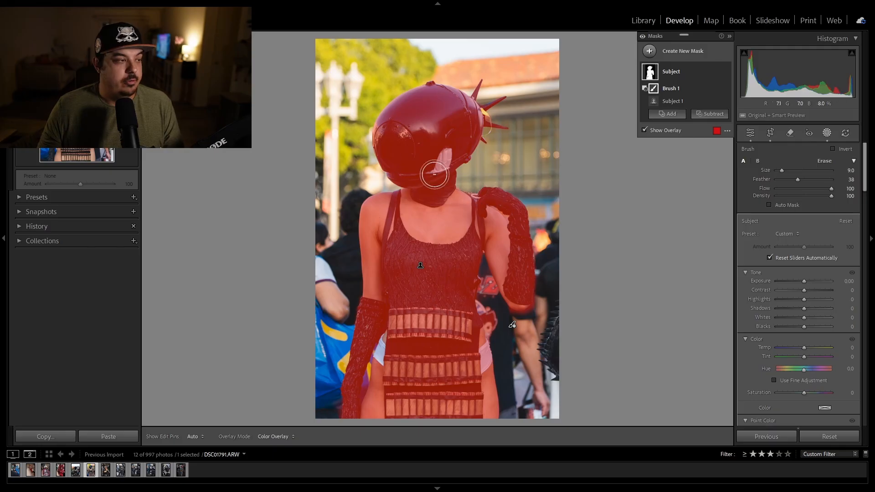
- Duplicate and invert the Subject mask and rename the inverted copy to Background
right_click(676, 73)
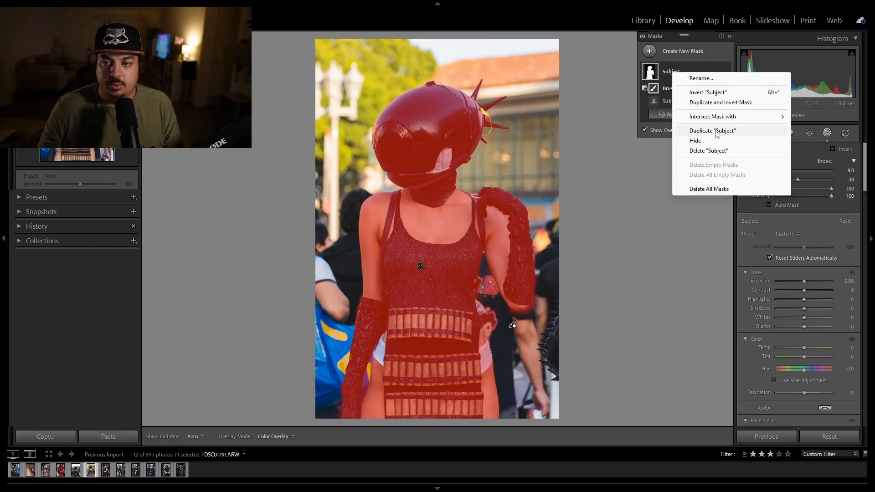
click(716, 103)
double_click(670, 72)
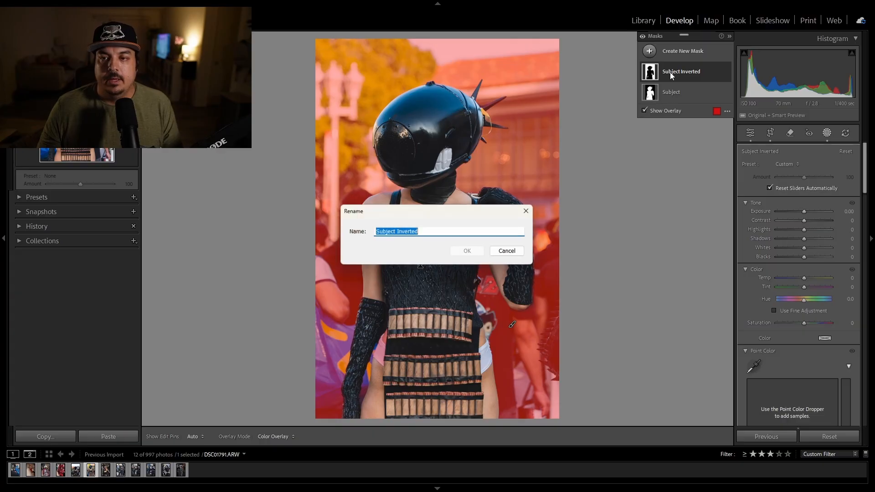
text(Background)
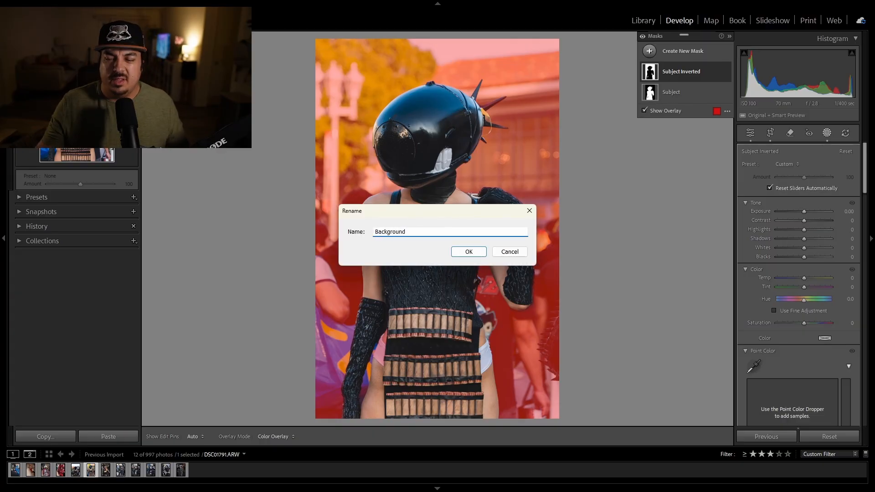
click(472, 253)
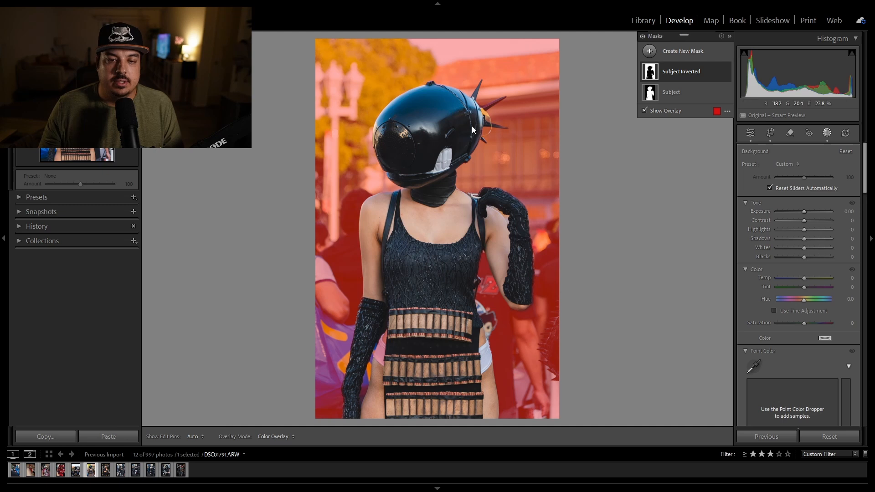
- Select the Subject mask, hide its overlay, and raise its shadows to 32
click(671, 93)
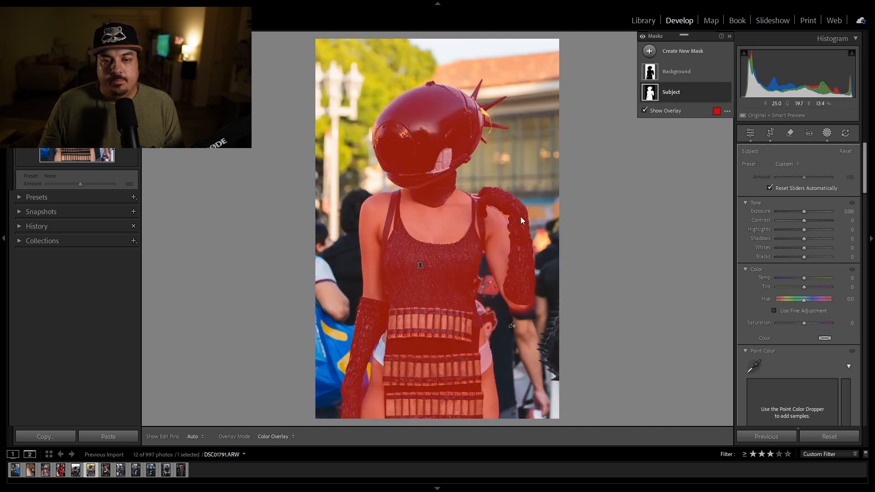
click(645, 110)
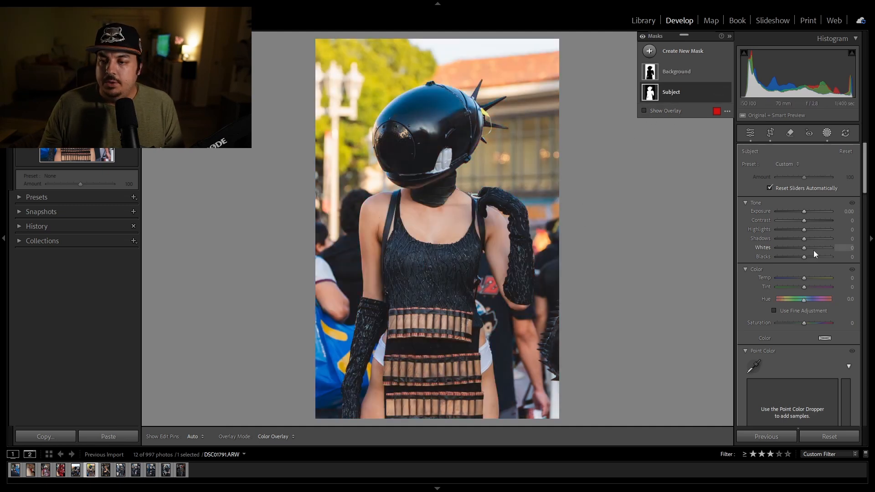
drag(805, 239, 813, 239)
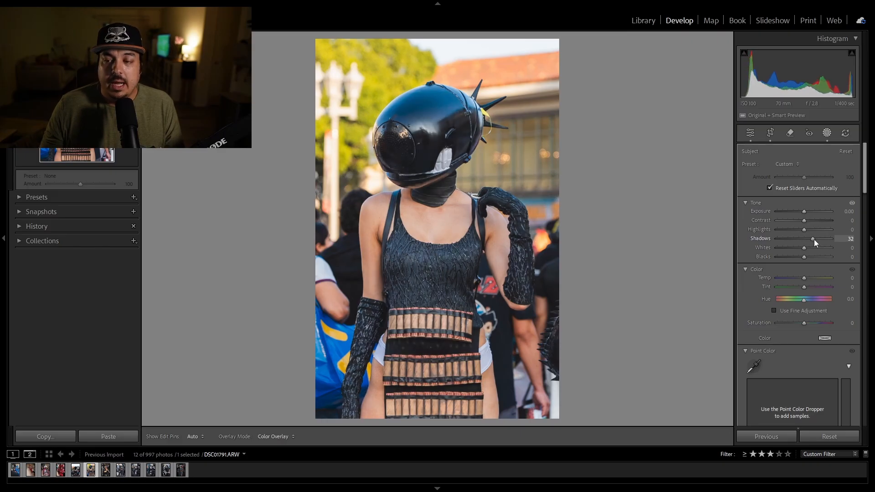
drag(813, 239, 814, 239)
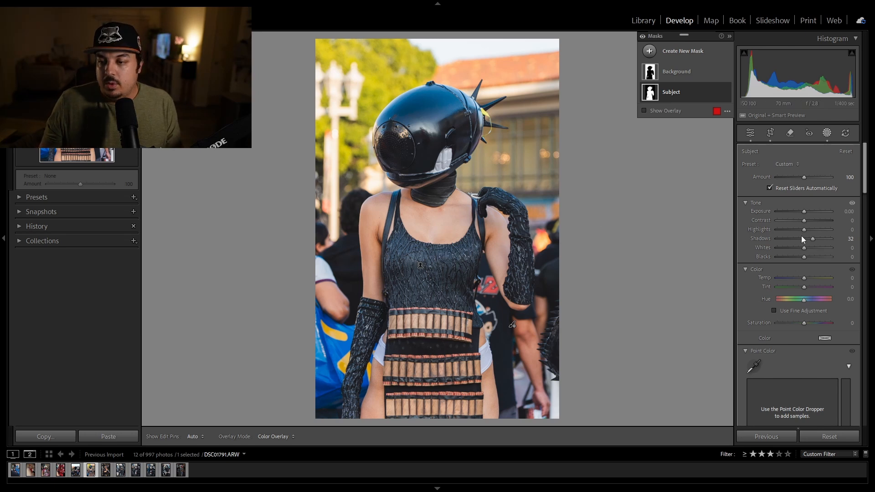
- Try raising the Subject mask's exposure to about 0.61, reset the exposure, and set the shadows to 14
drag(803, 212, 807, 211)
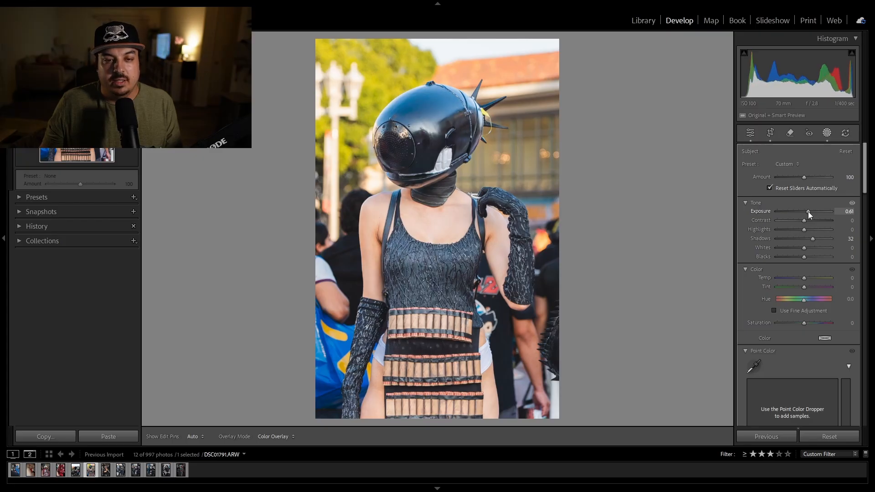
drag(808, 211, 808, 239)
double_click(807, 211)
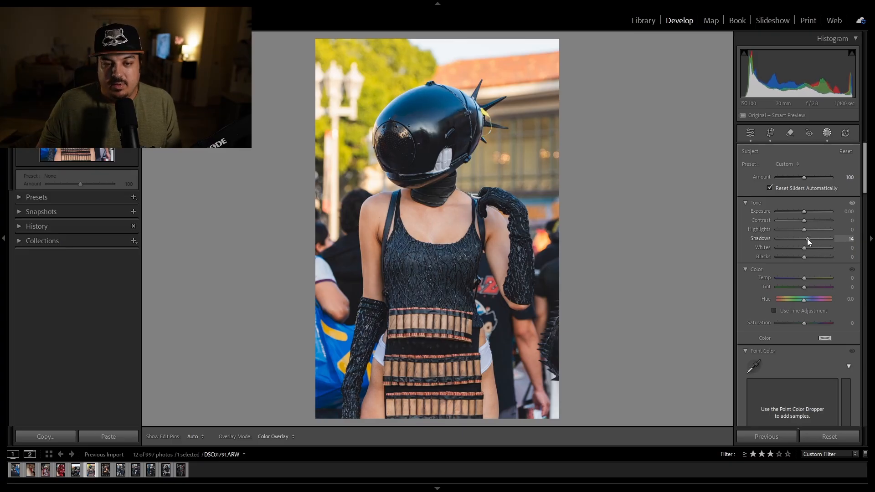
drag(807, 239, 806, 238)
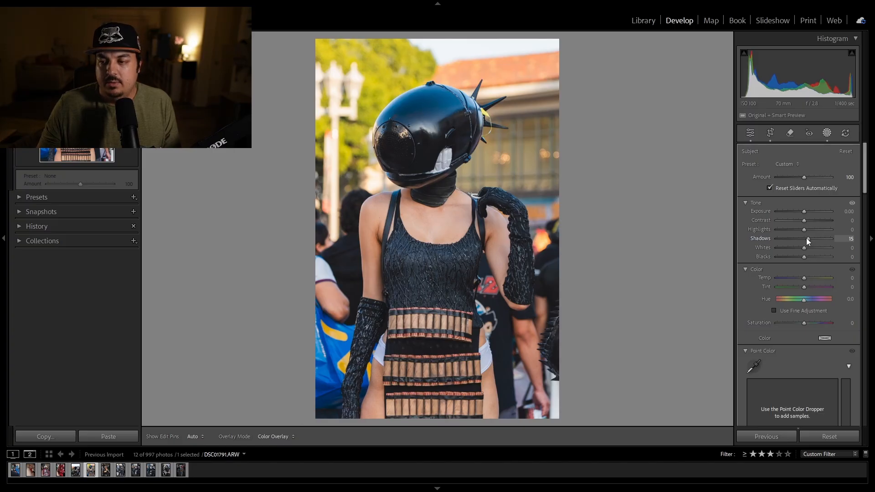
drag(806, 238, 805, 238)
click(805, 238)
- Select the Background mask, check its coverage with the overlay, and lower its saturation to −19
click(681, 70)
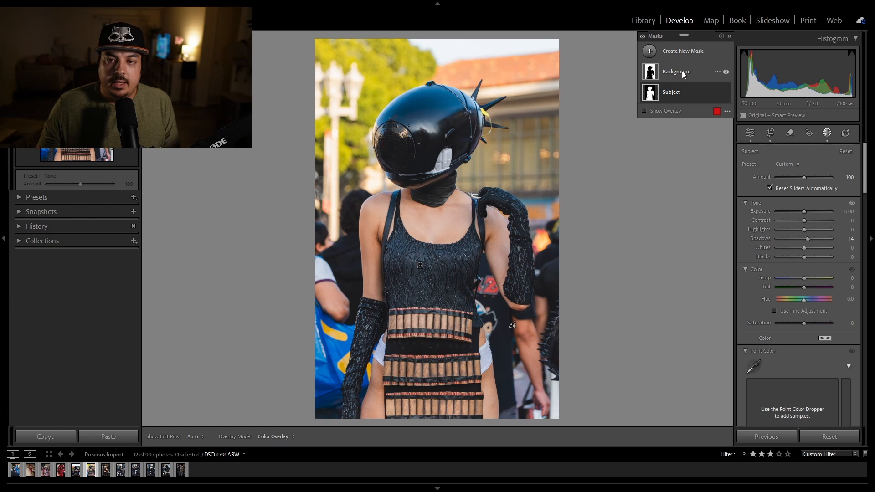
key(o)
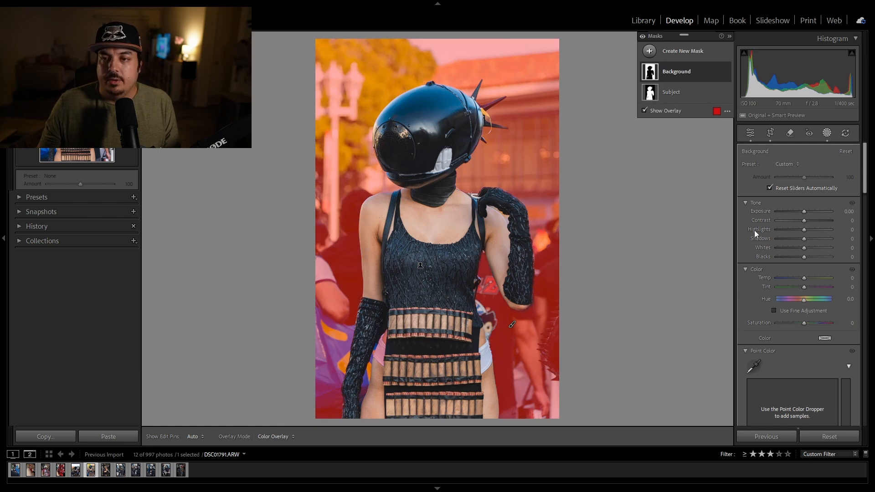
click(643, 111)
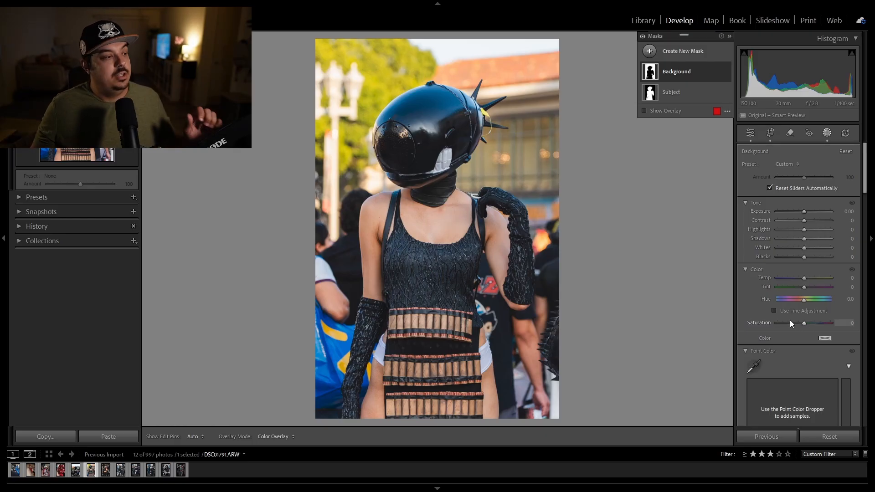
drag(804, 321, 729, 324)
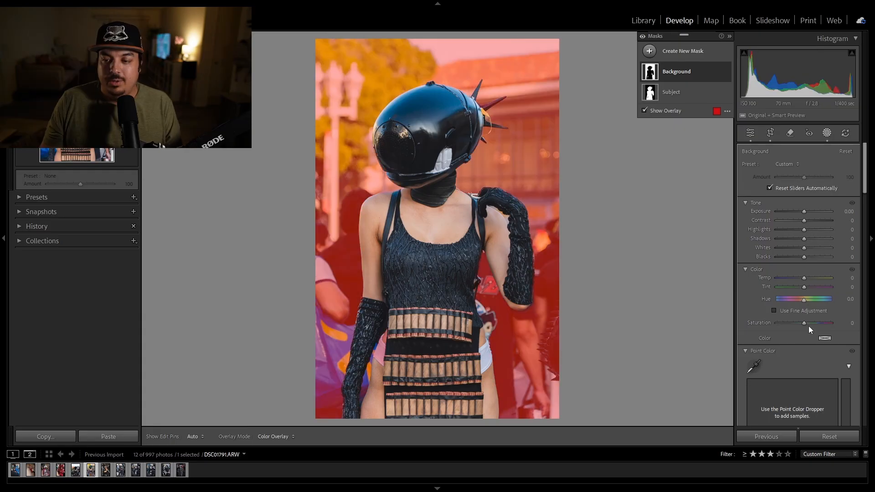
drag(805, 324, 802, 324)
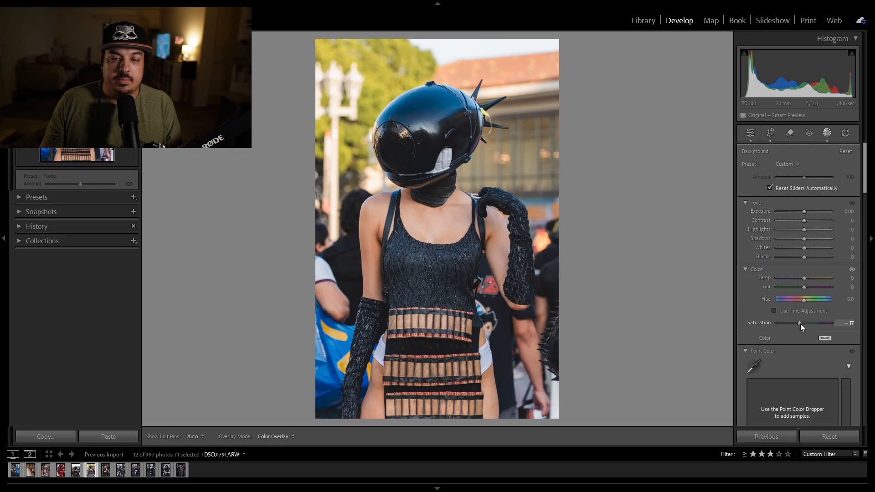
drag(800, 322, 799, 321)
- Compare the photo with the Background mask's color adjustment switched on and off
click(852, 271)
click(852, 271)
click(852, 271)
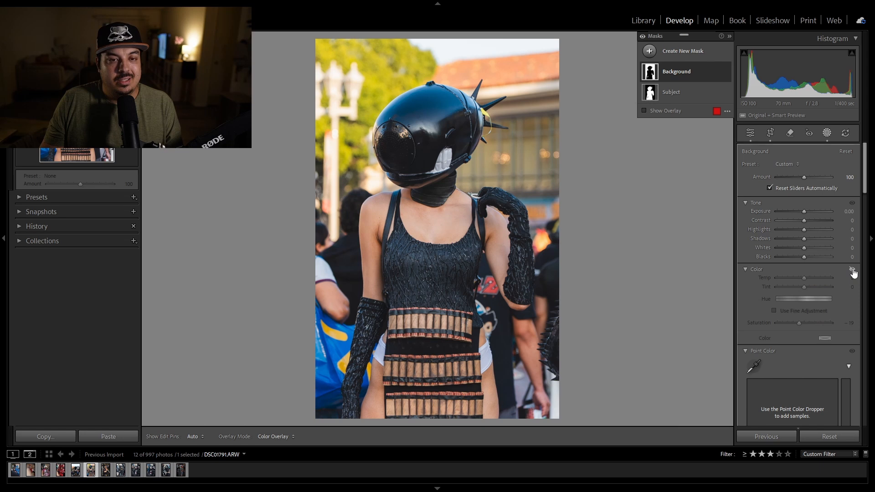
click(851, 271)
click(851, 271)
click(852, 271)
click(852, 271)
click(852, 271)
click(852, 271)
click(851, 271)
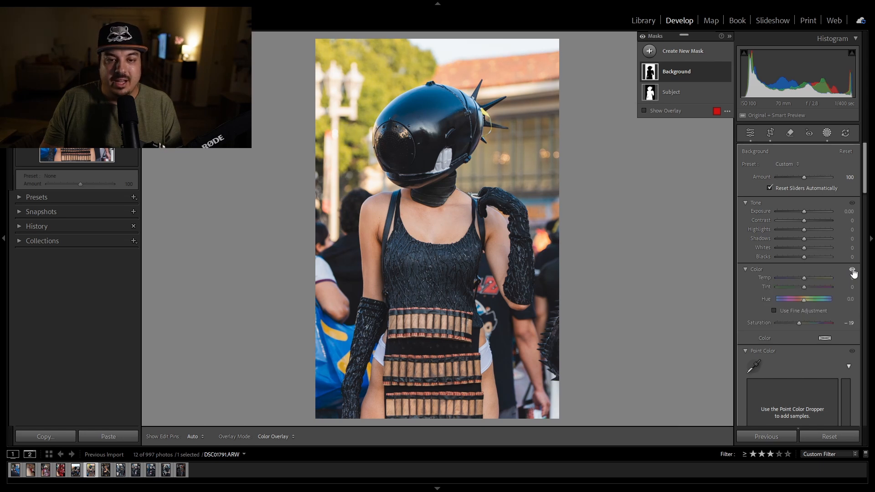
- Set the Background mask's saturation to −15 and repeatedly compare the photo with and without the color adjustment
drag(799, 323, 803, 321)
click(852, 270)
click(852, 270)
click(852, 270)
click(852, 270)
click(852, 270)
click(852, 270)
click(852, 270)
click(852, 270)
click(852, 270)
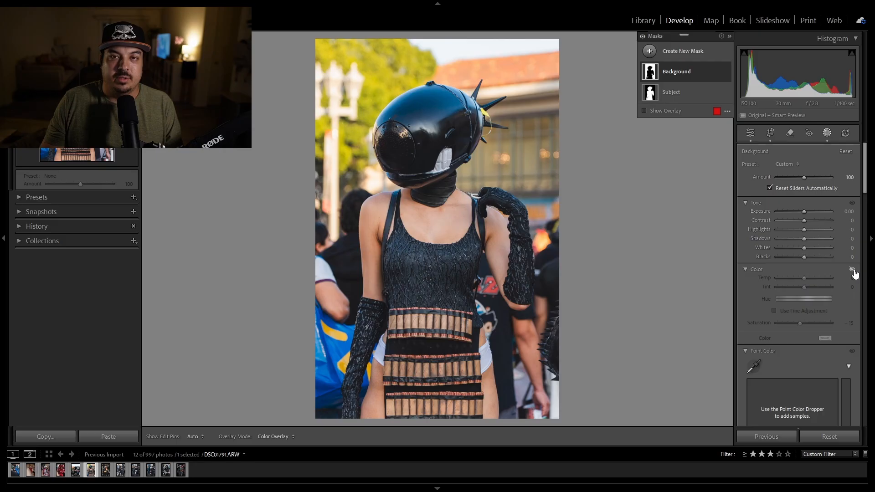
click(852, 270)
click(852, 270)
click(851, 270)
click(852, 270)
click(852, 270)
click(852, 270)
click(851, 270)
click(851, 270)
click(852, 270)
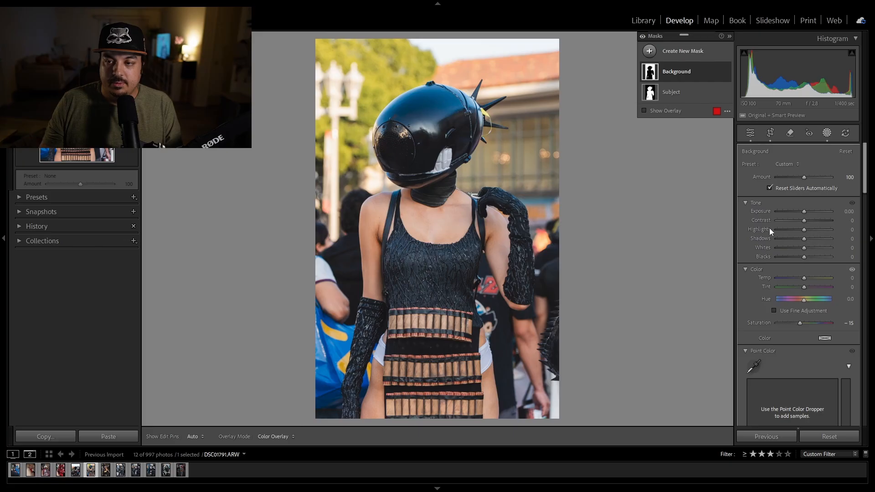
- Create a linear gradient mask fading from the photo's top edge down to the figure's chest
click(655, 55)
click(705, 161)
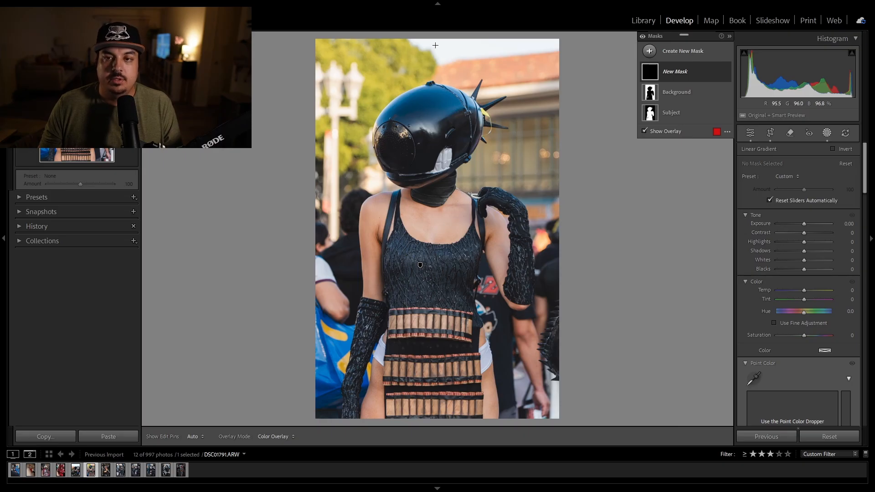
drag(440, 41, 441, 275)
mouse_move(441, 160)
mouse_down()
mouse_move(442, 194)
mouse_move(445, 151)
mouse_up()
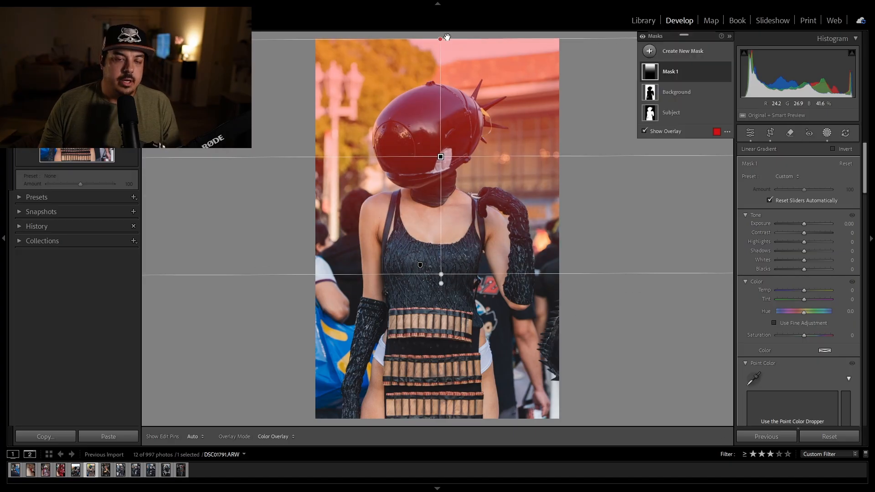
- Subtract the helmeted subject from the upper linear gradient mask using Select Subject
click(671, 75)
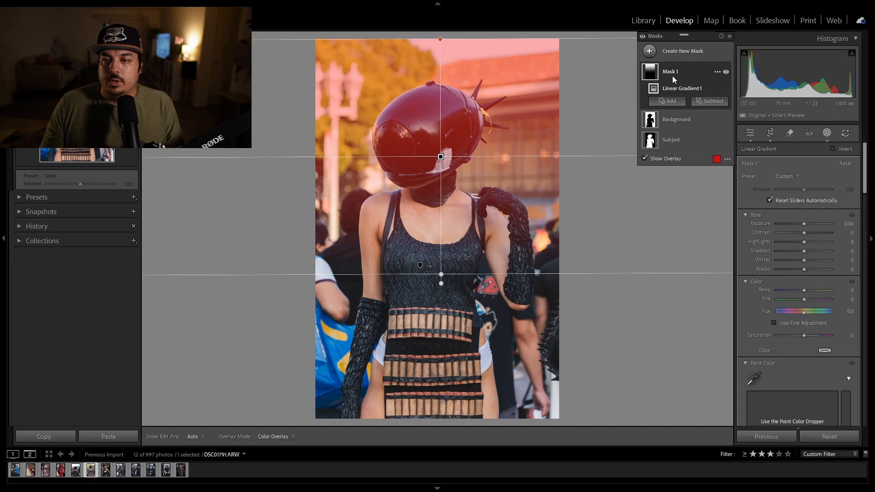
click(701, 101)
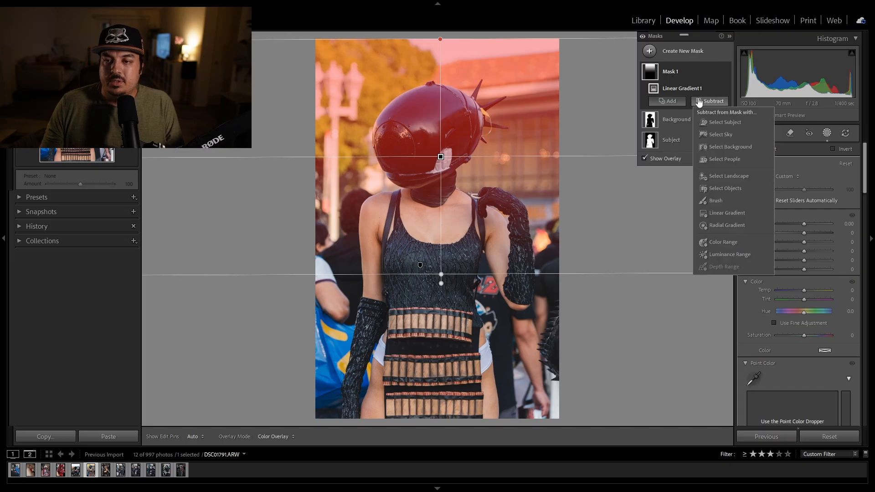
click(723, 123)
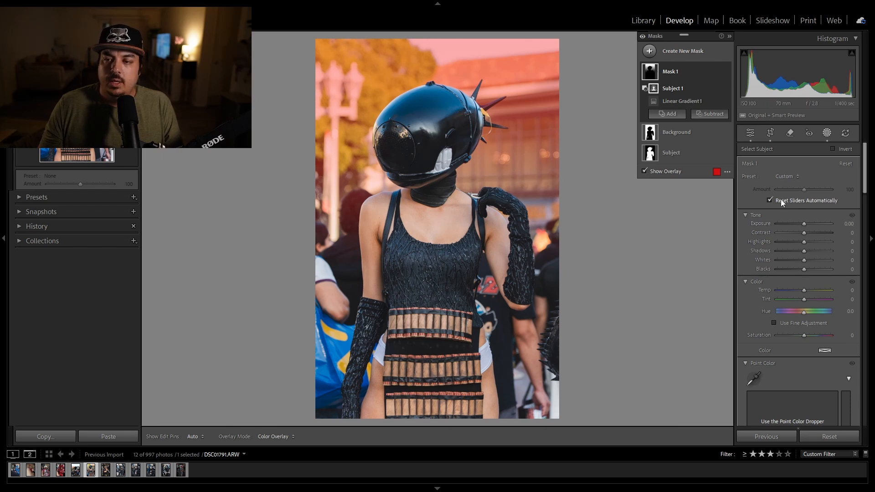
- On the upper gradient mask, set exposure to −0.61, highlights to about −8, and blacks to about −5
mouse_move(808, 222)
mouse_down()
mouse_move(777, 221)
mouse_move(808, 223)
mouse_move(800, 223)
mouse_move(805, 231)
mouse_move(802, 223)
mouse_up()
drag(804, 269, 802, 241)
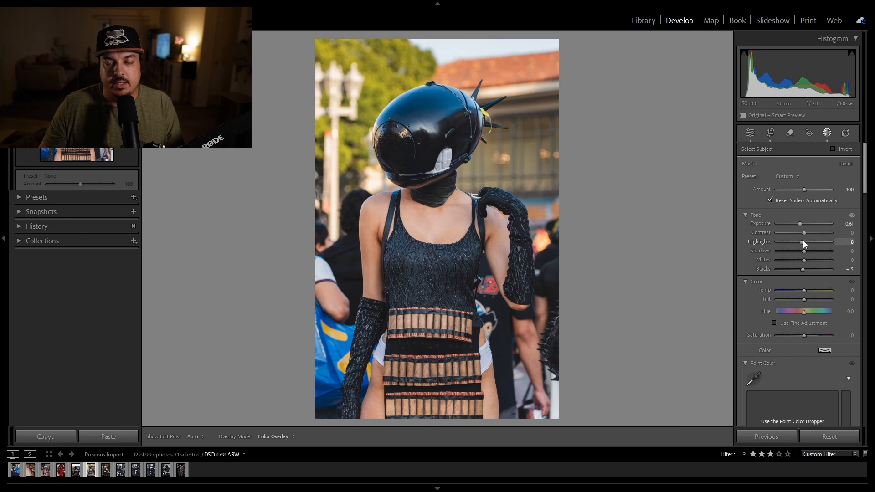
drag(803, 241, 803, 241)
drag(802, 267, 802, 266)
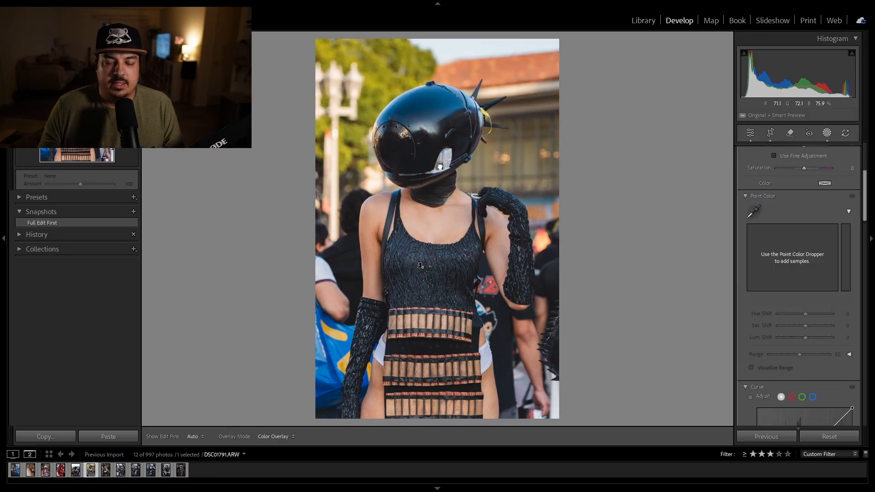
click(440, 167)
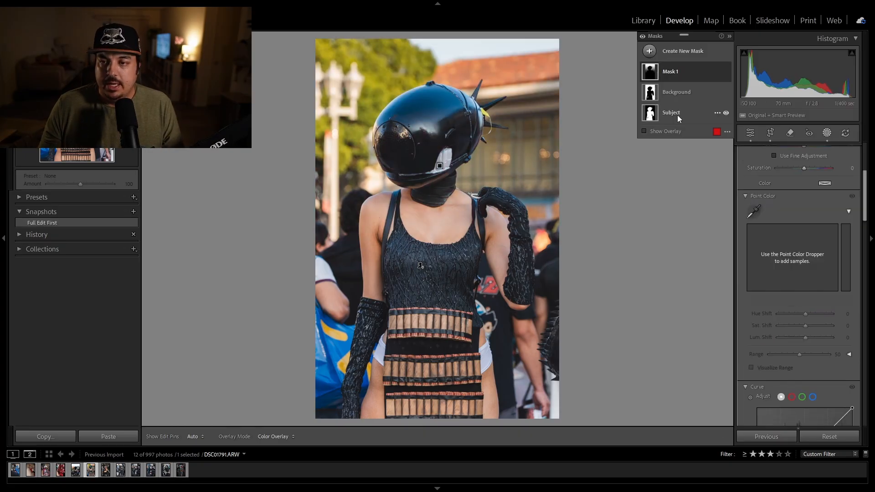
- Create a second linear gradient mask fading from the photo's bottom edge up to the figure's chest
click(666, 52)
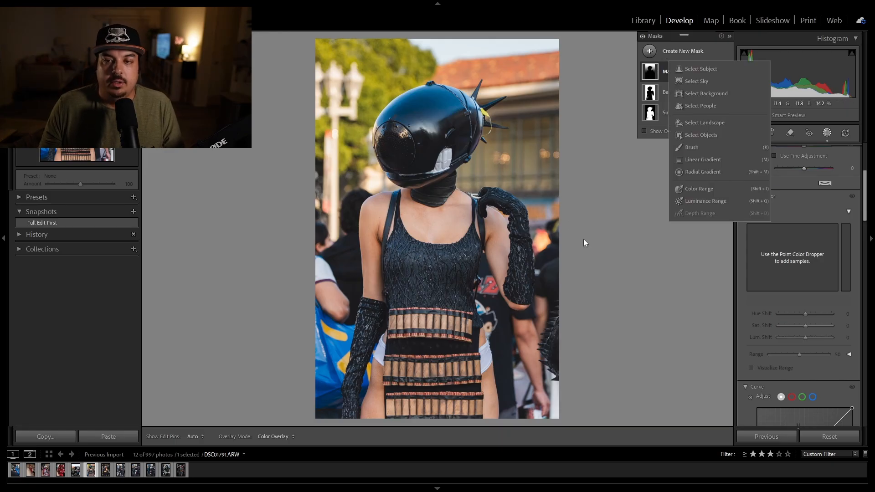
click(699, 159)
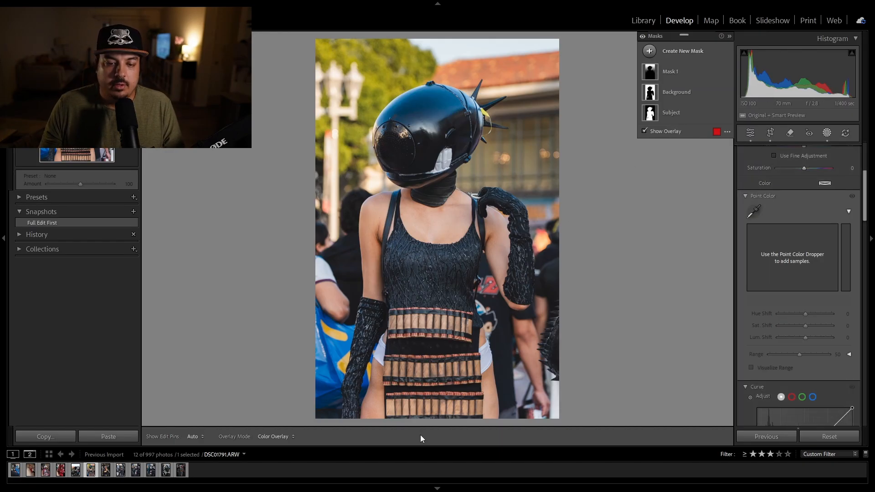
drag(426, 416, 432, 251)
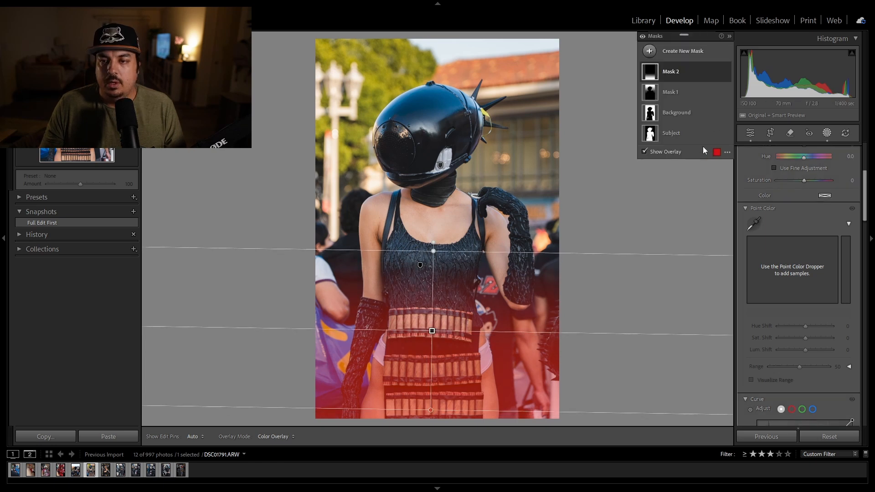
- Try to subtract the whole helmeted figure from the lower linear gradient mask with Select Subject, and undo it
click(701, 103)
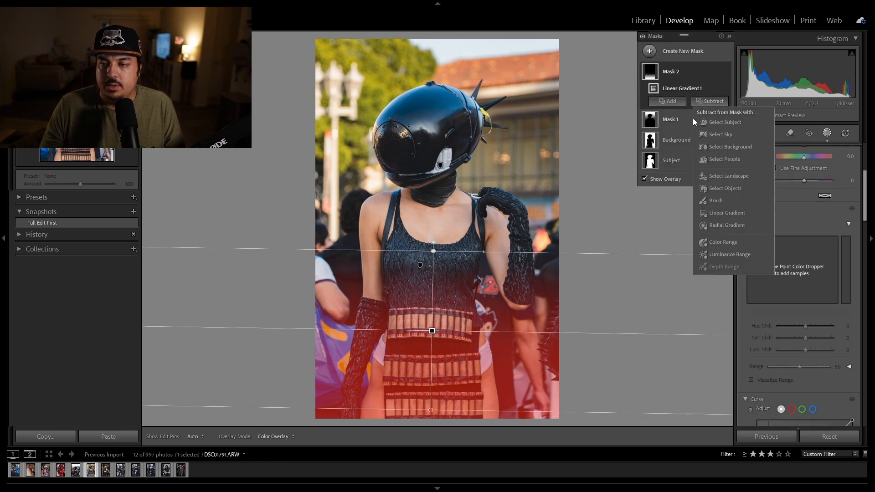
click(720, 122)
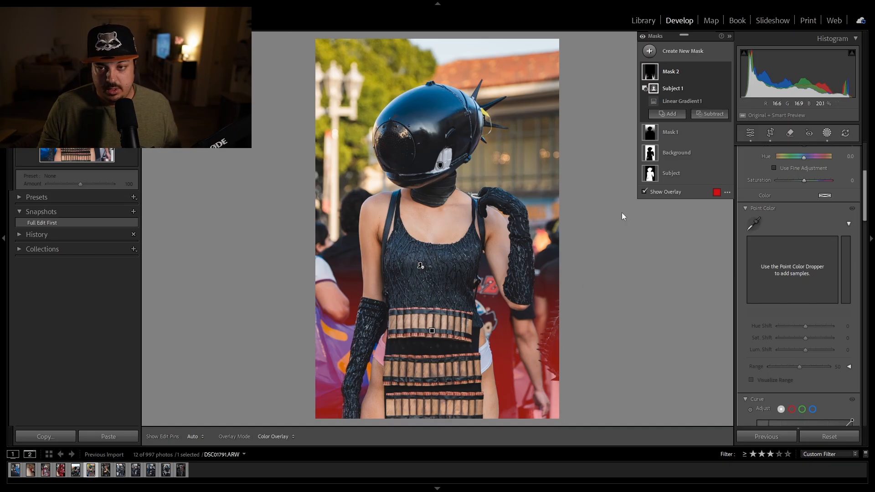
key(ctrl+z)
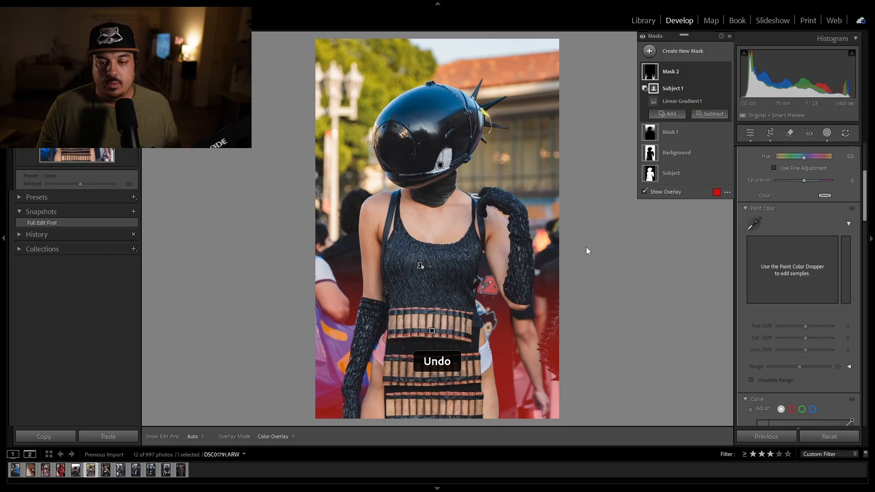
key(ctrl+z)
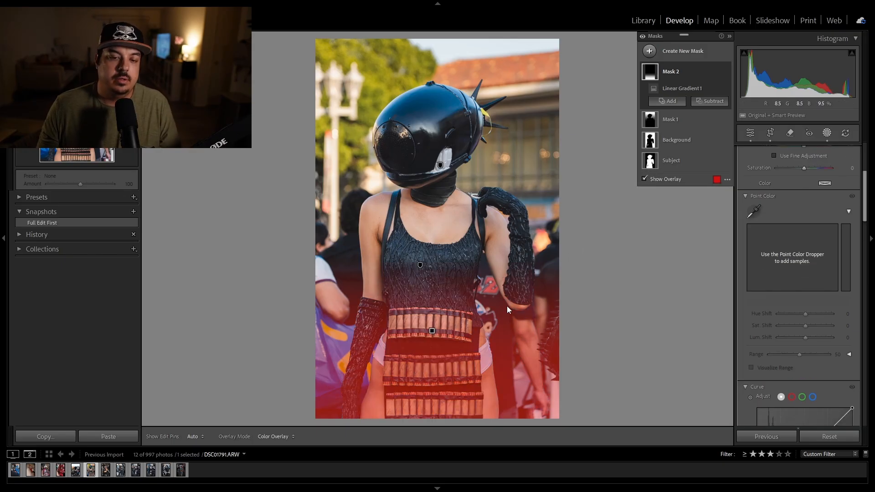
- Shift the lower linear gradient slightly downward and subtract the figure's torso and bullet belts from its mask with a brush
drag(432, 332, 433, 335)
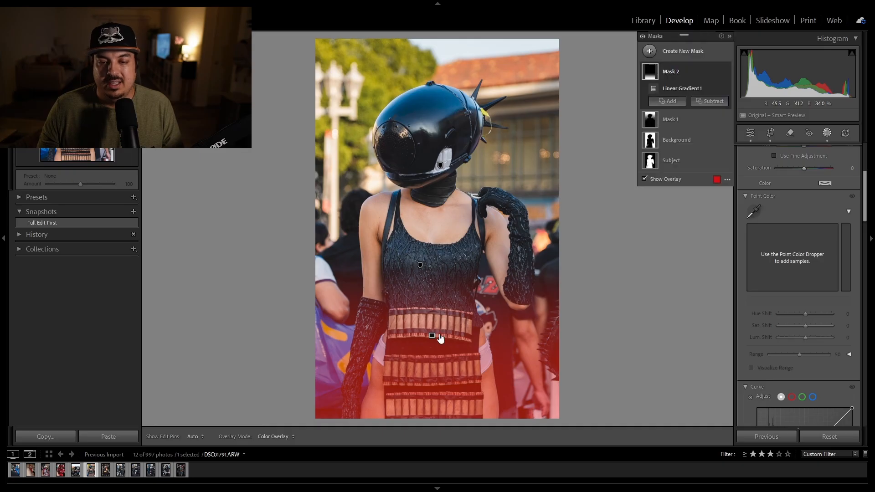
click(710, 102)
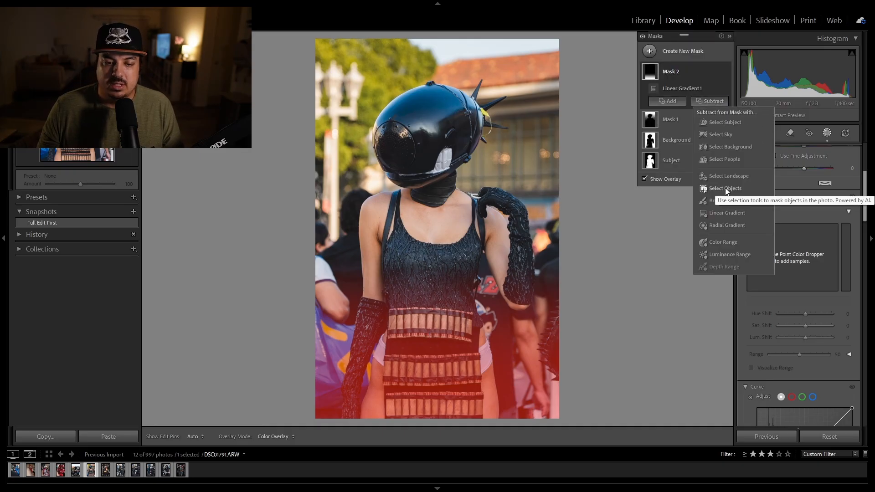
click(718, 201)
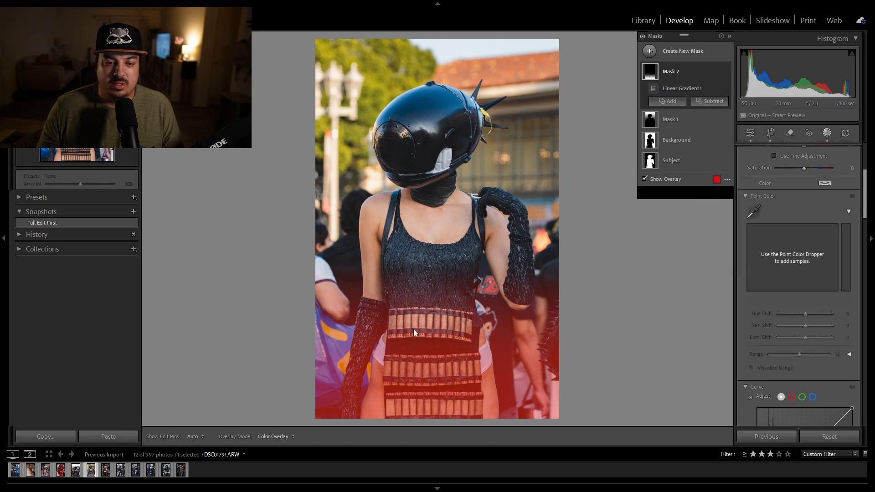
mouse_move(394, 409)
mouse_down()
mouse_move(471, 409)
mouse_move(459, 275)
mouse_move(430, 319)
mouse_move(414, 281)
mouse_move(394, 297)
mouse_move(392, 410)
mouse_move(420, 345)
mouse_move(409, 391)
mouse_move(419, 405)
mouse_move(441, 386)
mouse_move(454, 341)
mouse_up()
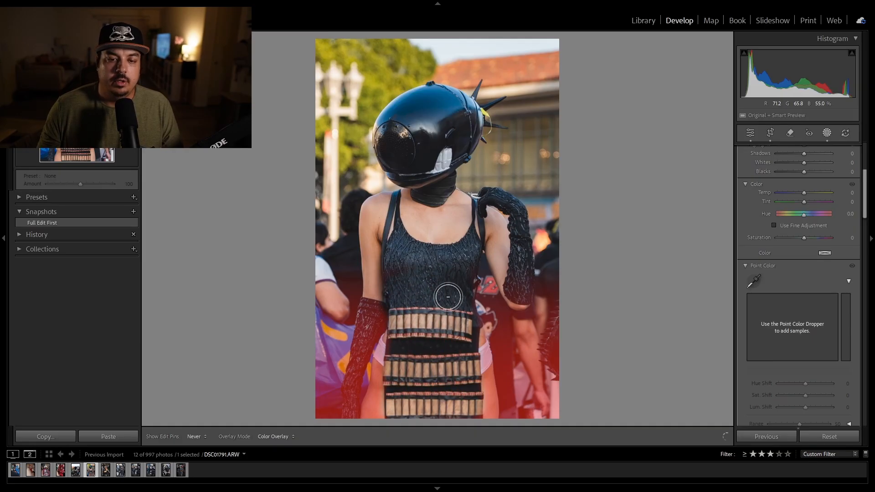
drag(458, 289, 457, 249)
mouse_move(508, 275)
mouse_down()
mouse_move(518, 296)
mouse_move(521, 272)
mouse_move(517, 296)
mouse_move(518, 254)
mouse_move(497, 244)
mouse_up()
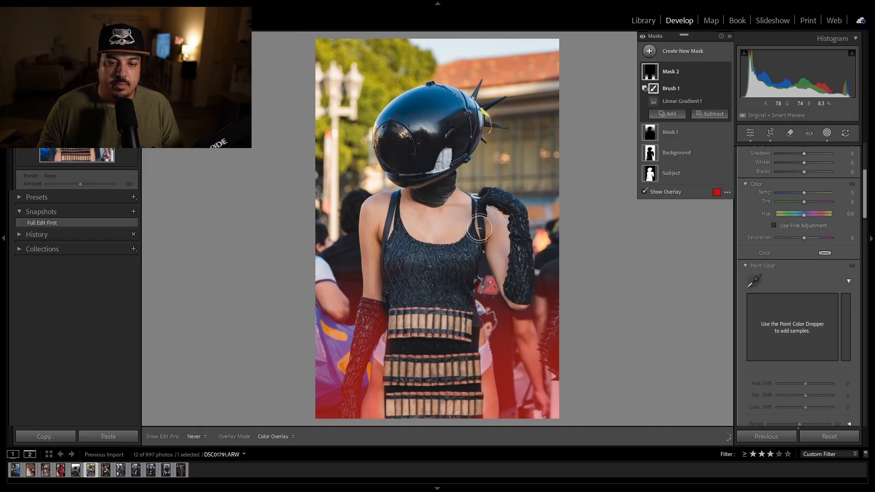
mouse_move(375, 250)
mouse_down()
mouse_move(378, 297)
mouse_move(396, 264)
mouse_move(427, 256)
mouse_move(439, 282)
mouse_move(439, 268)
mouse_move(372, 314)
mouse_up()
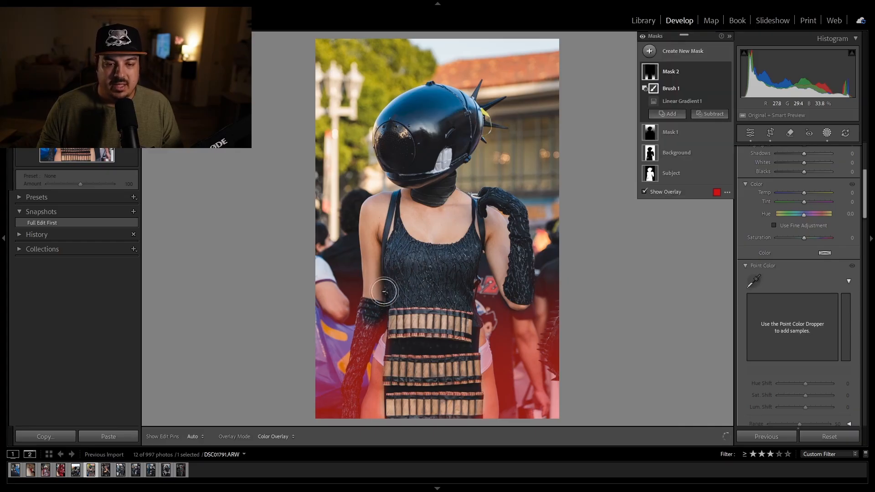
- Subtract the figure's lowered gloved arm from the lower gradient mask using Select Objects
click(709, 114)
click(720, 201)
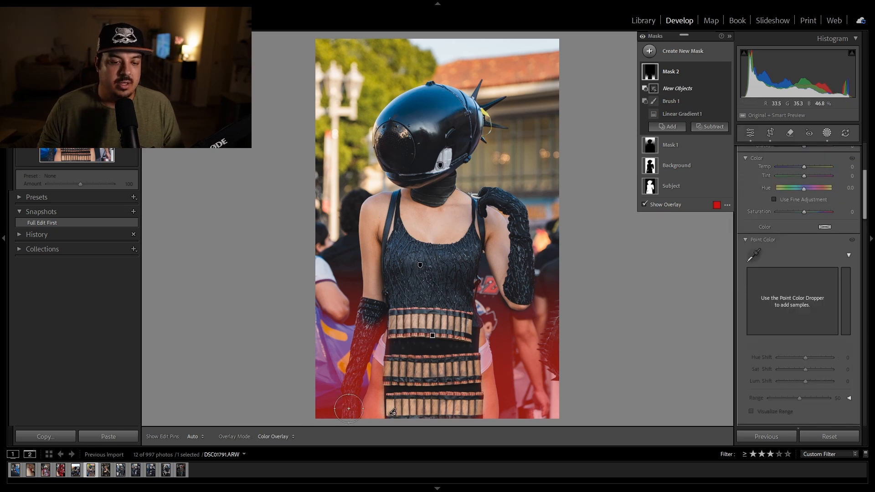
mouse_move(350, 412)
mouse_down()
mouse_move(365, 304)
mouse_move(381, 309)
mouse_move(367, 342)
mouse_up()
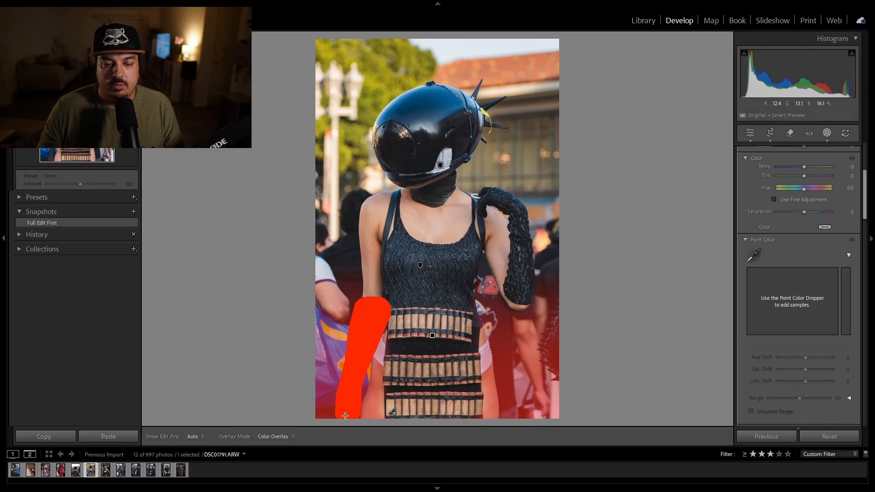
drag(349, 415, 350, 414)
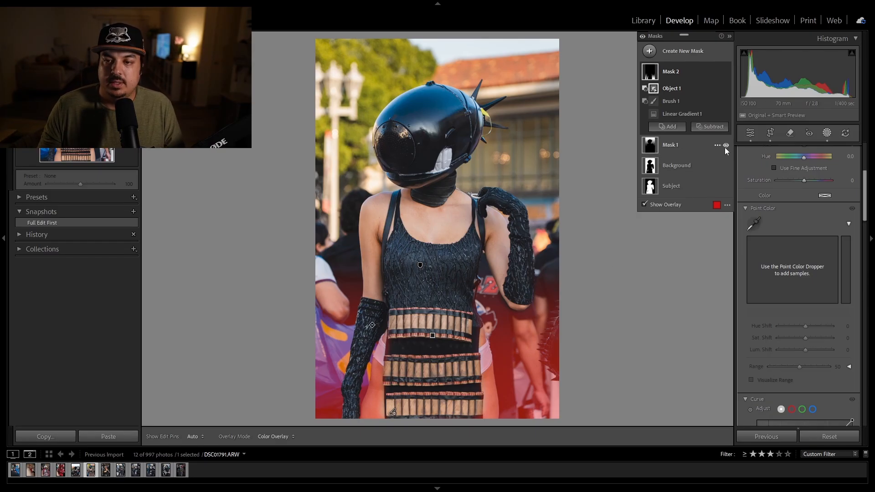
- Subtract both of the figure's bare thighs from the lower gradient mask using separate Select Objects selections
click(714, 128)
click(727, 213)
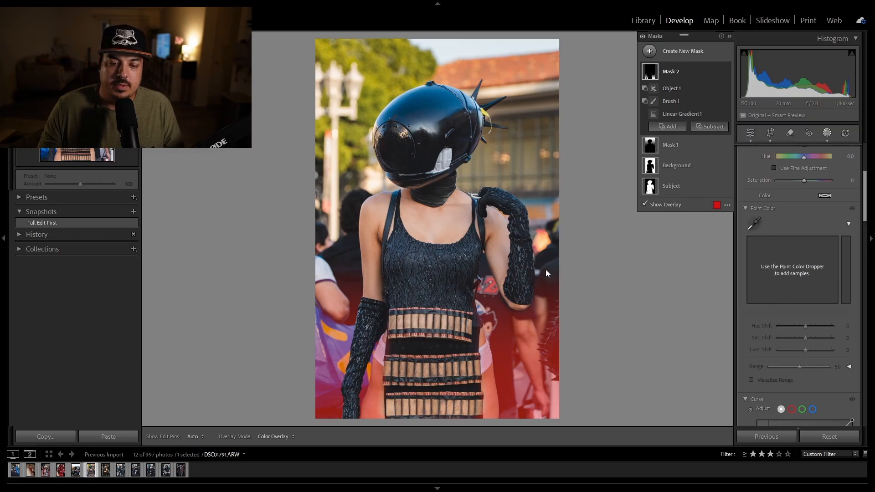
mouse_move(367, 412)
mouse_down()
mouse_move(378, 366)
mouse_move(385, 412)
mouse_up()
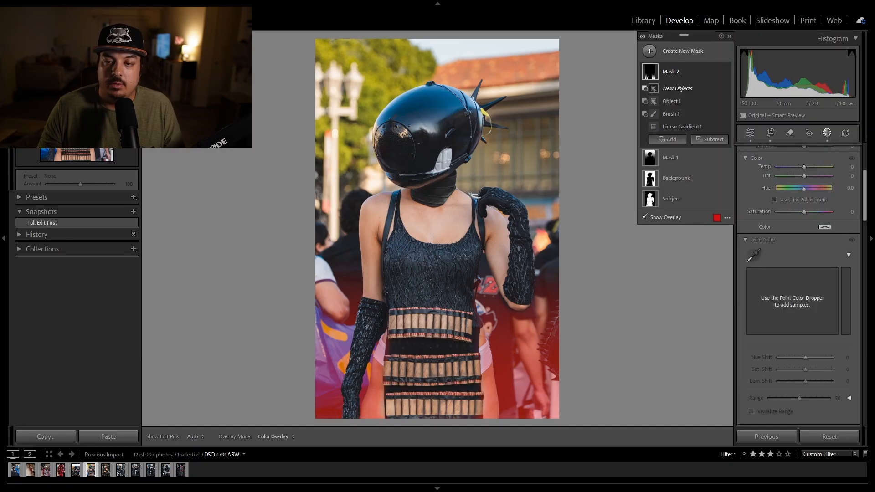
click(709, 139)
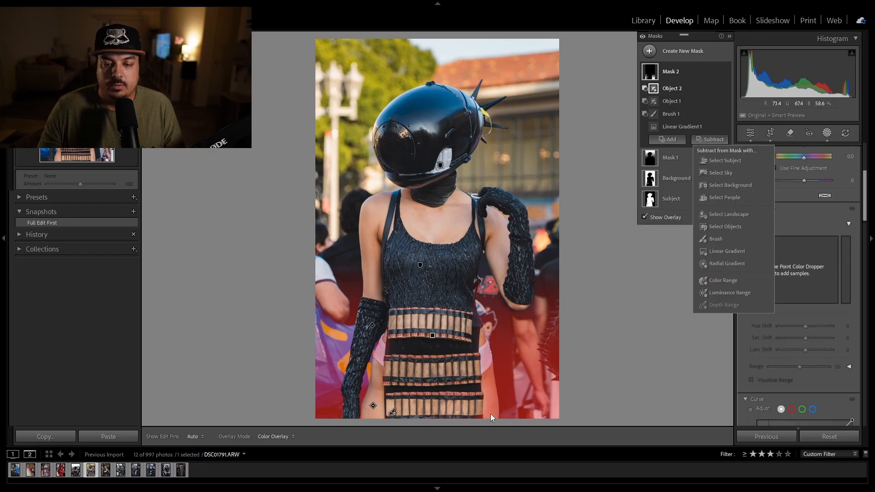
click(723, 227)
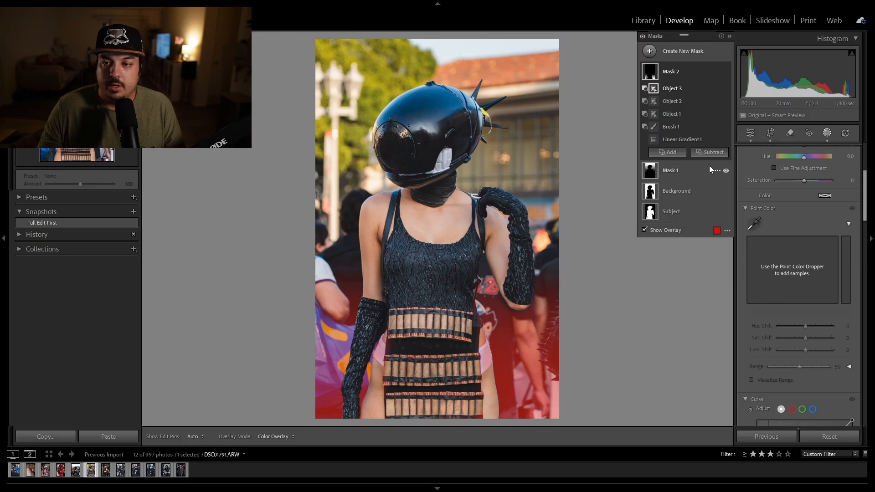
- Subtract the white garment patches at both hips from the lower gradient mask using Select Objects
click(710, 152)
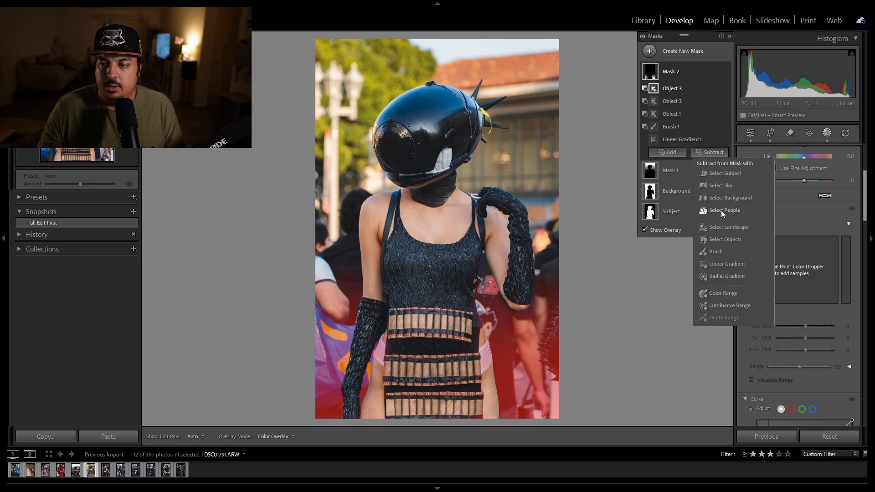
click(726, 239)
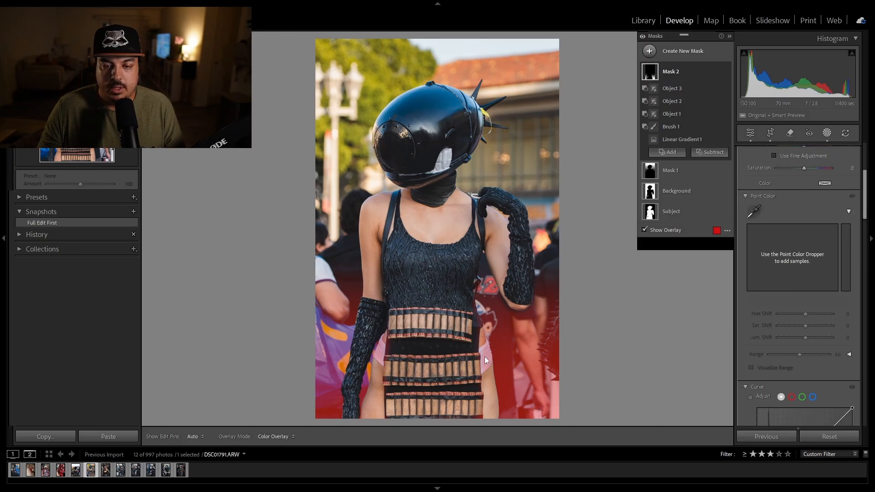
mouse_move(485, 356)
mouse_down()
mouse_move(488, 346)
mouse_move(482, 364)
mouse_up()
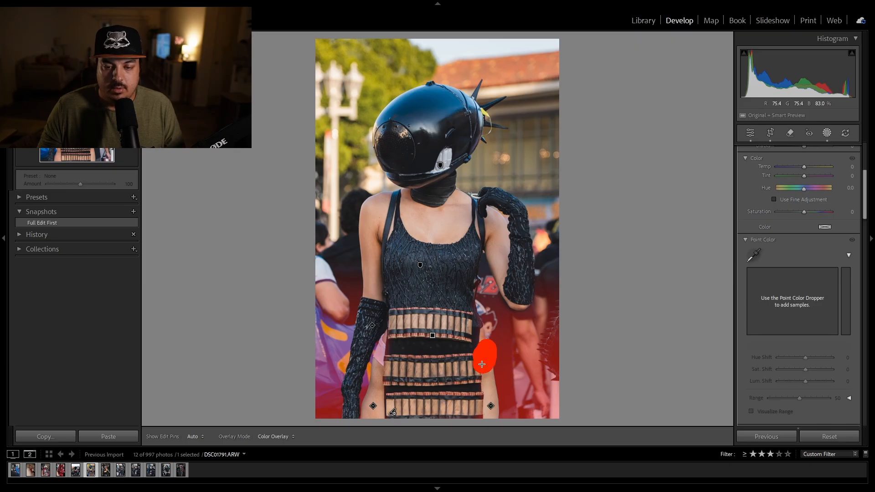
drag(381, 359, 384, 344)
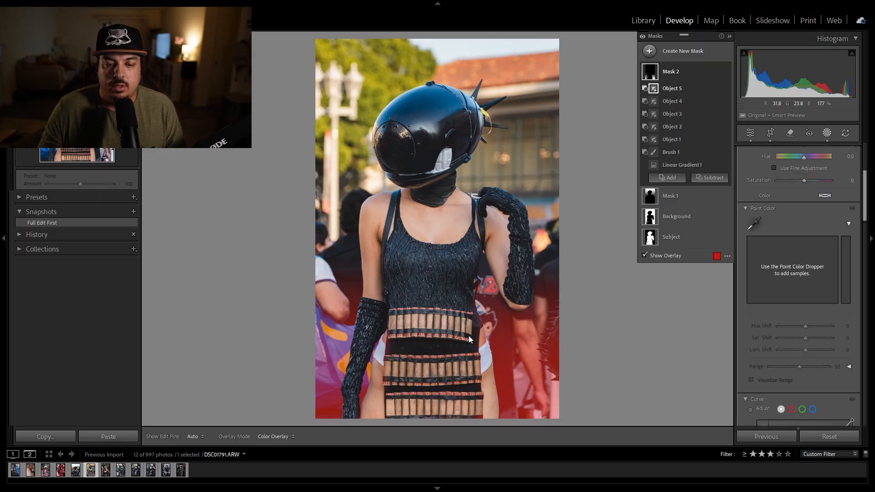
- Subtract the leftover dark areas beside the figure's waist, above both hips, from the lower gradient mask using Select Objects
click(716, 178)
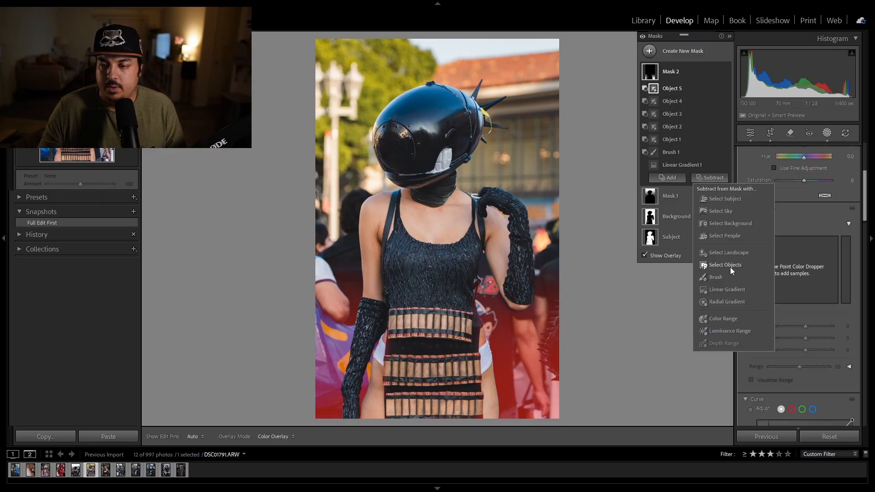
click(728, 267)
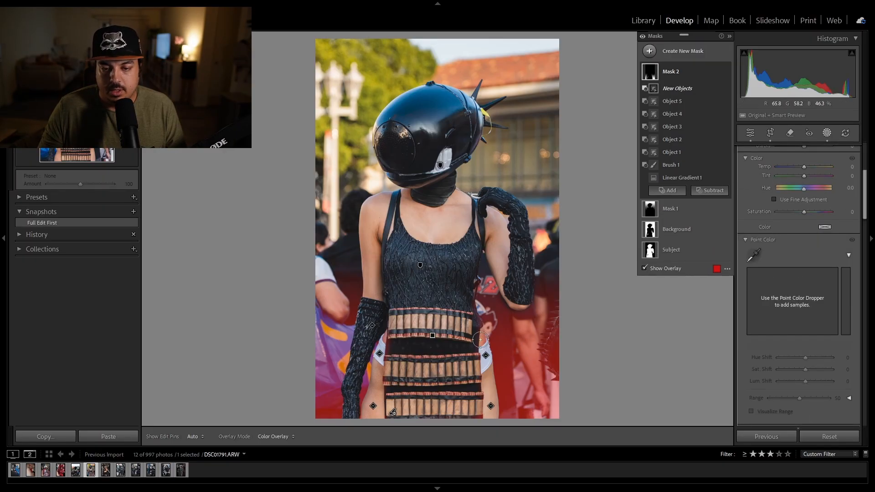
drag(477, 343, 479, 344)
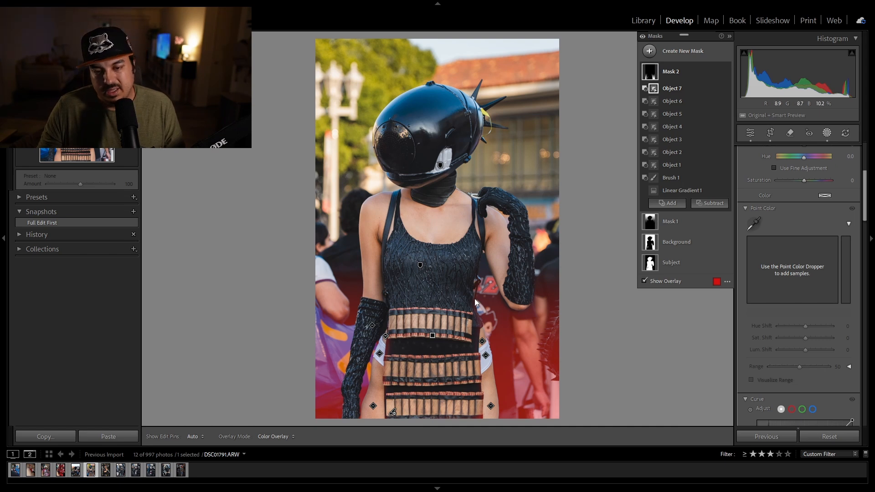
click(704, 203)
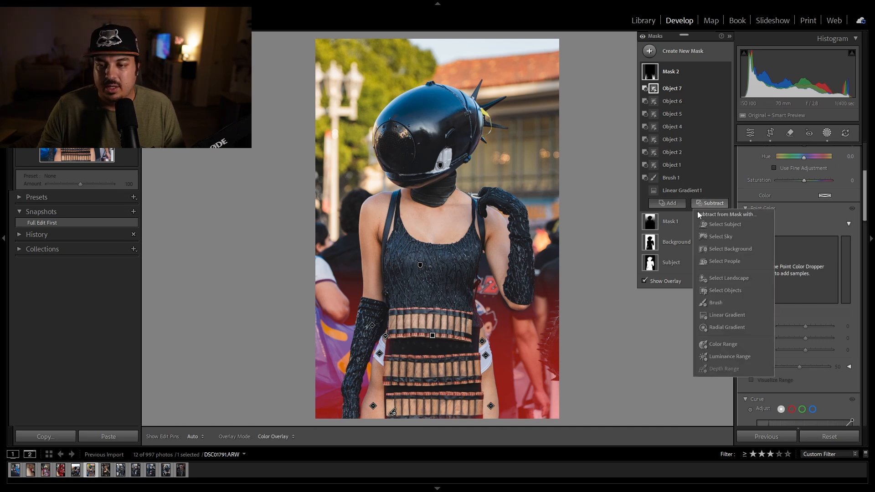
click(728, 291)
drag(480, 326, 475, 306)
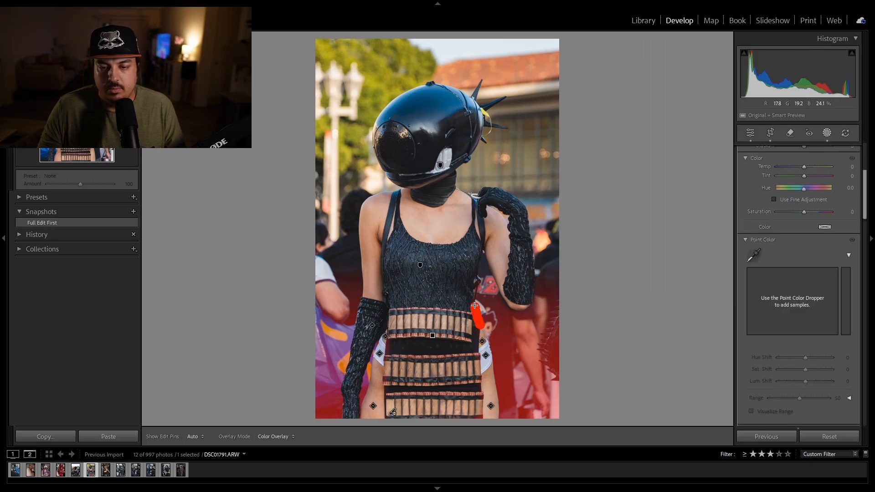
drag(476, 271, 476, 272)
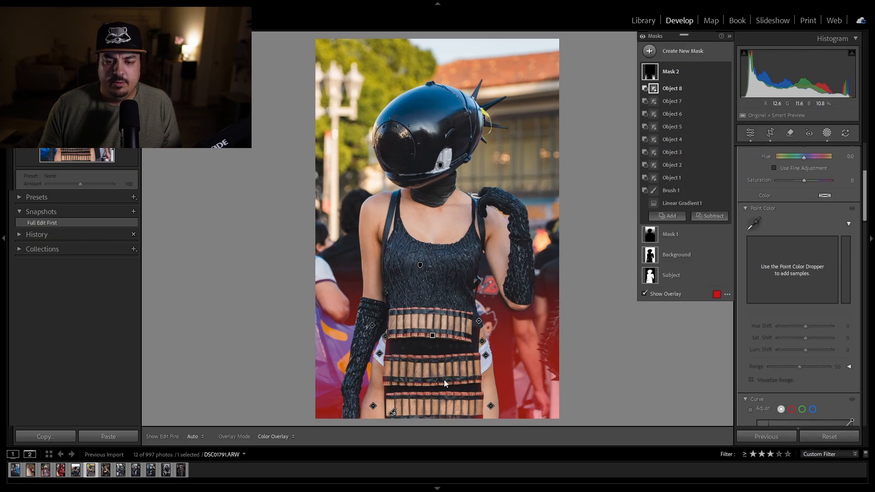
- Brush the remaining costume and belt edges out of the lower gradient mask and set its exposure to −1.15
click(711, 218)
click(715, 316)
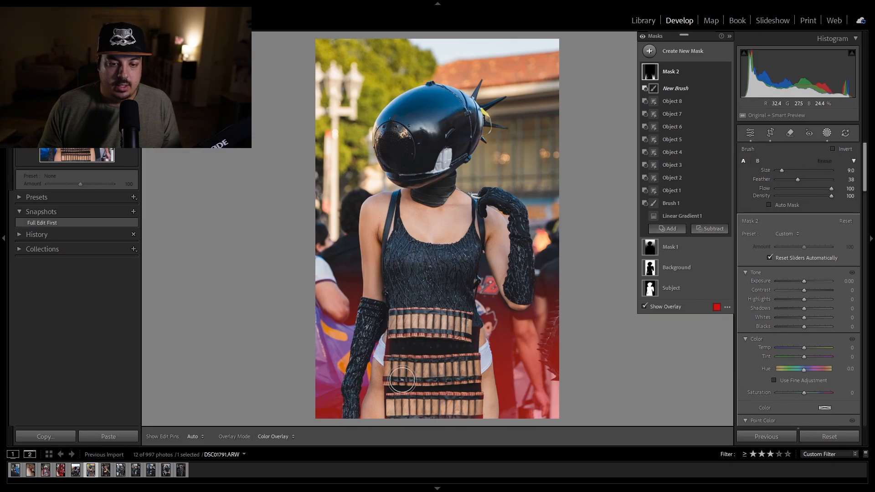
key(h)
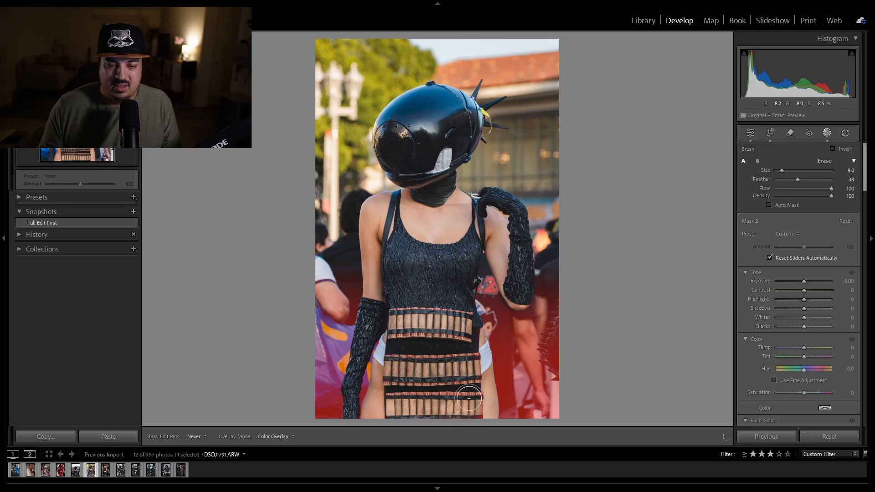
mouse_move(456, 335)
mouse_down()
mouse_move(452, 291)
mouse_move(440, 288)
mouse_move(417, 238)
mouse_move(397, 261)
mouse_up()
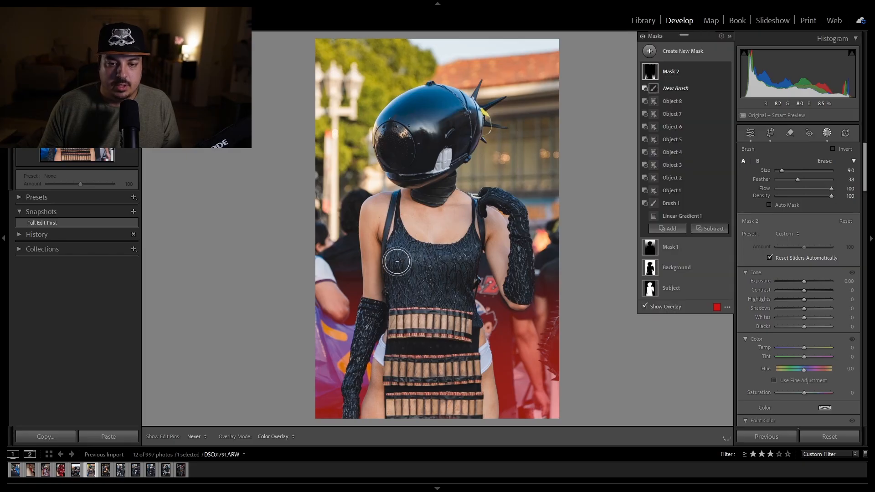
mouse_move(805, 281)
mouse_down()
mouse_move(778, 282)
mouse_move(810, 280)
mouse_move(798, 279)
mouse_up()
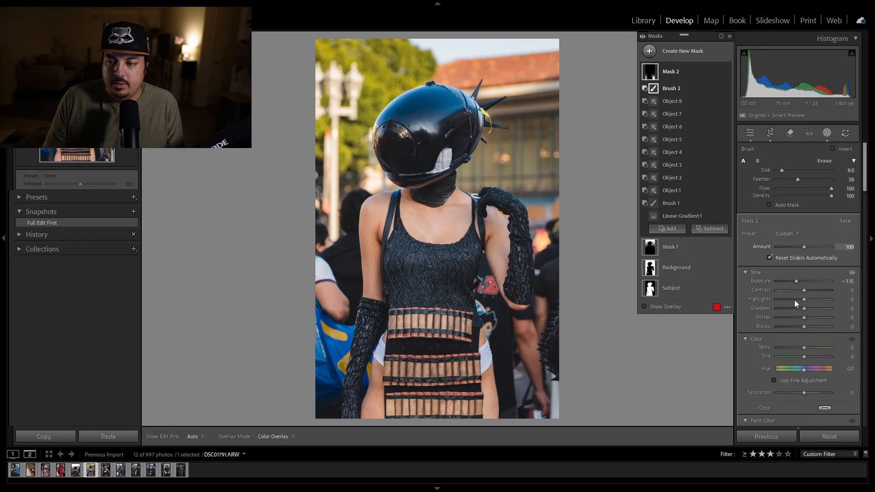
click(685, 76)
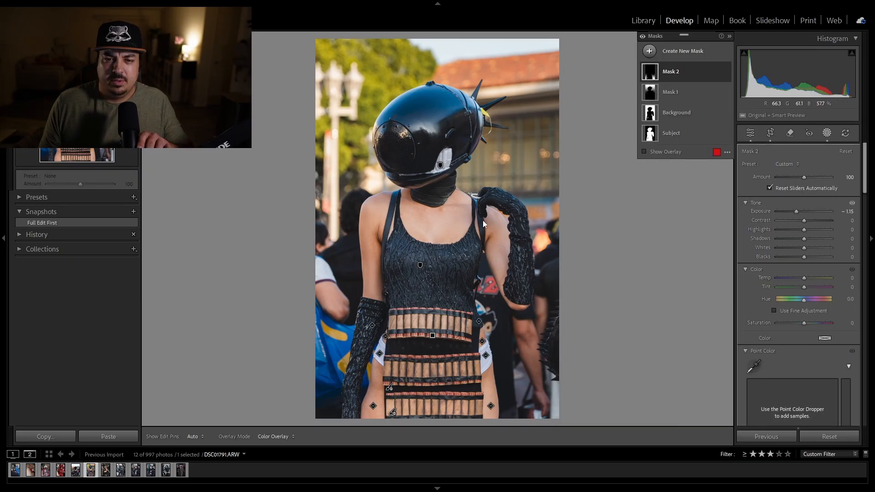
- On the Subject mask, sample the skin tone of the figure's upper chest with the Point Color dropper
click(674, 133)
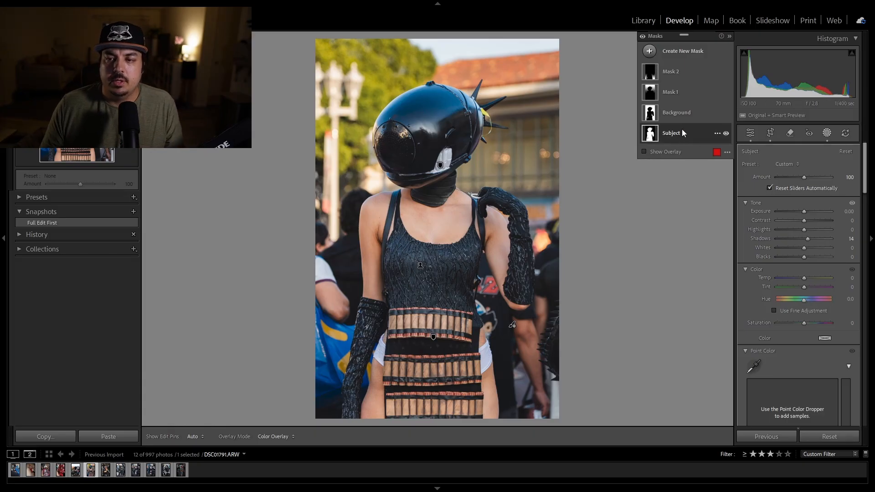
scroll(788, 309, down, 5)
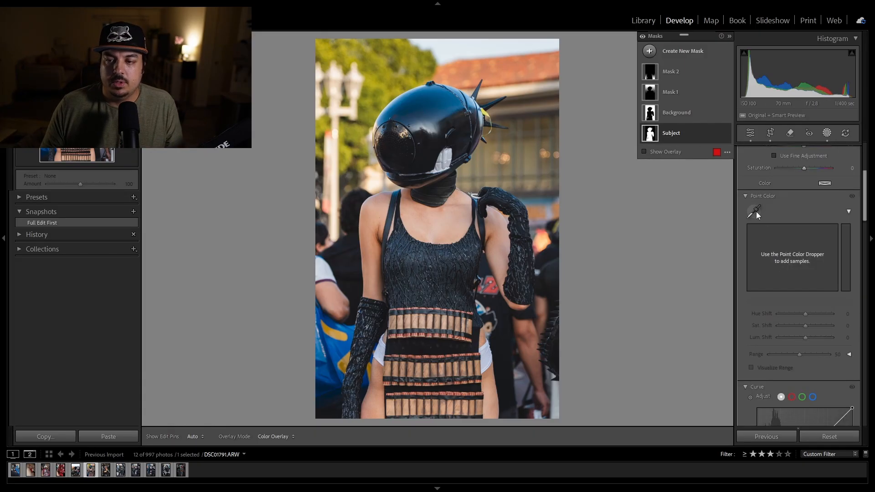
click(754, 212)
click(440, 219)
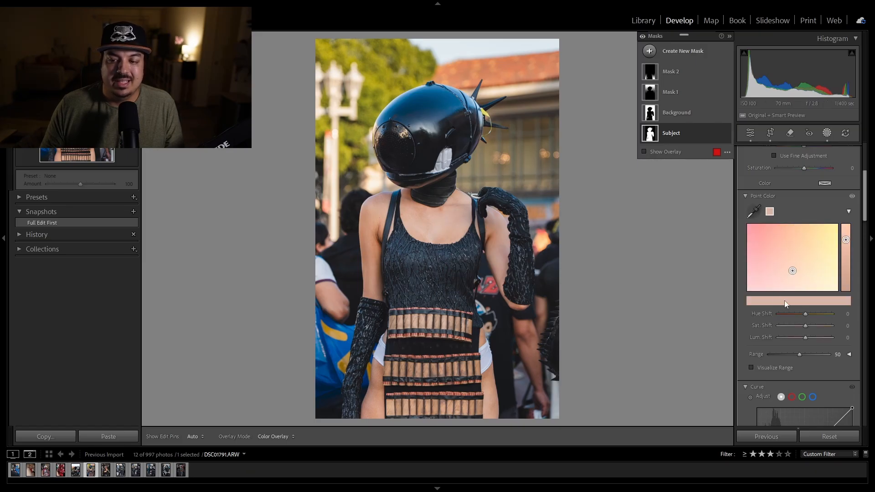
- Adjust the saturation and luminance shift of the skin tone sampled on the Subject mask
mouse_move(805, 325)
mouse_down()
mouse_move(823, 325)
mouse_move(811, 323)
mouse_move(808, 337)
mouse_up()
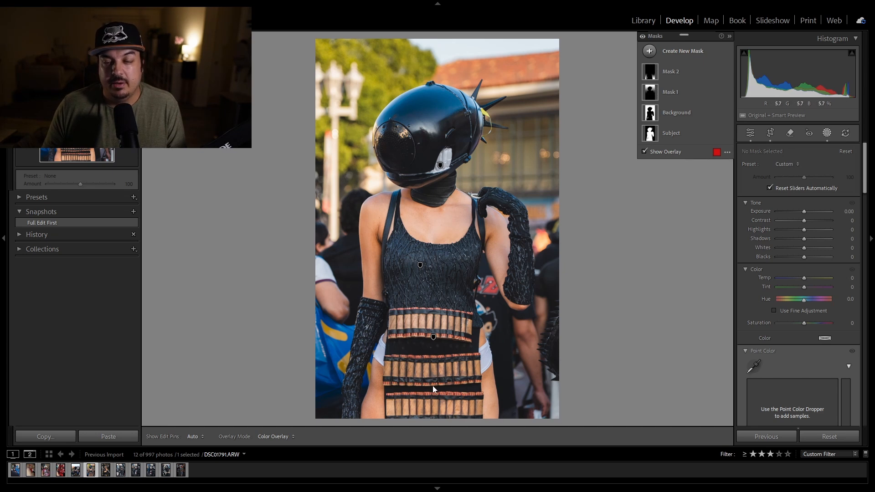
- Set the exposure of the lower gradient mask, Mask 2, to −0.68
click(649, 51)
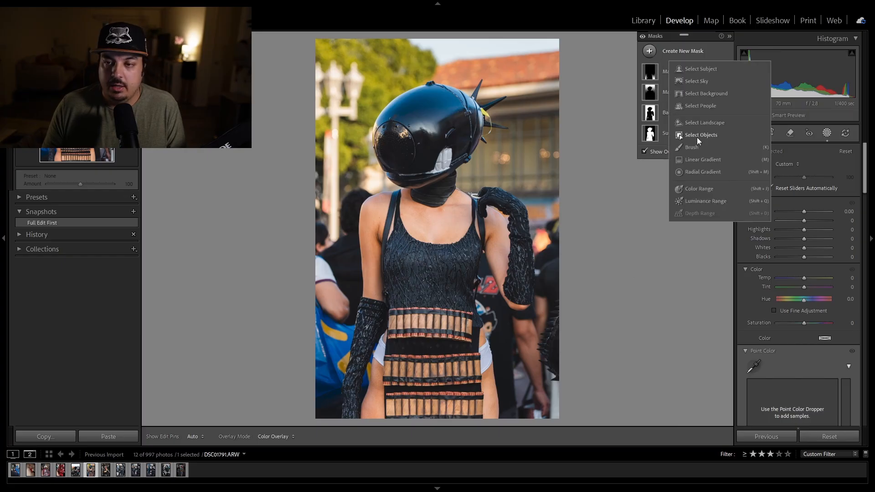
click(694, 159)
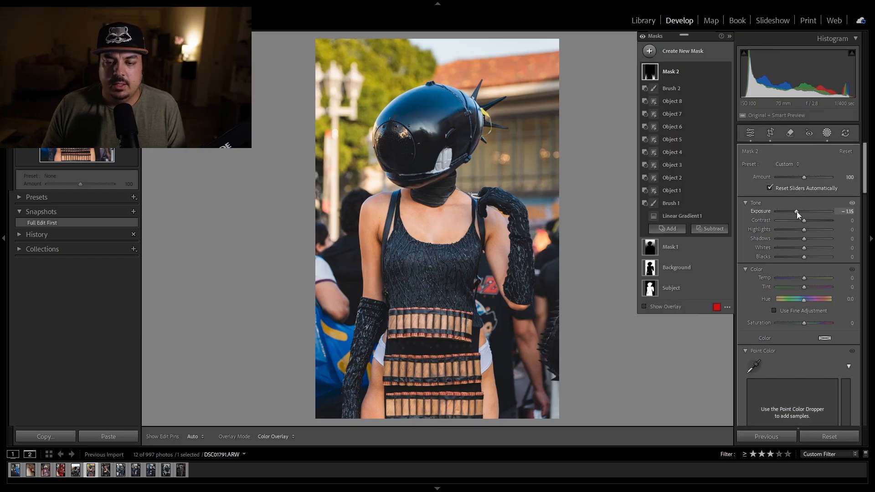
mouse_move(796, 211)
mouse_down()
mouse_move(764, 209)
mouse_move(799, 211)
mouse_up()
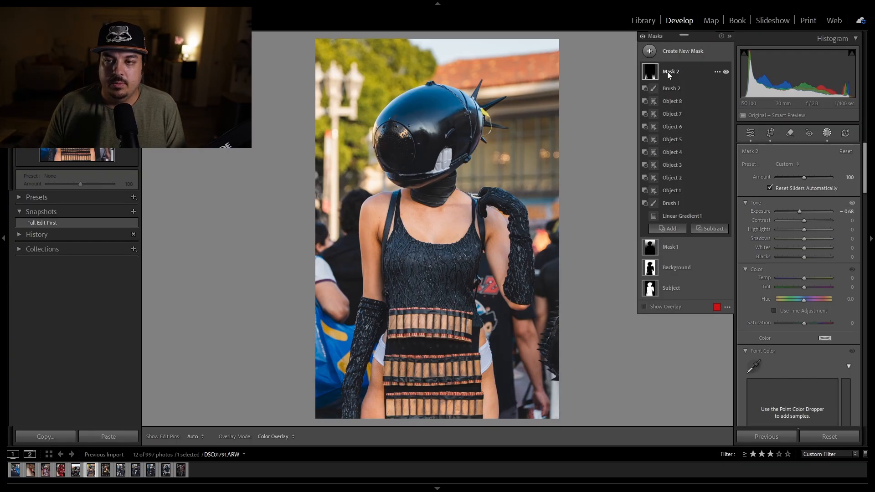
click(705, 73)
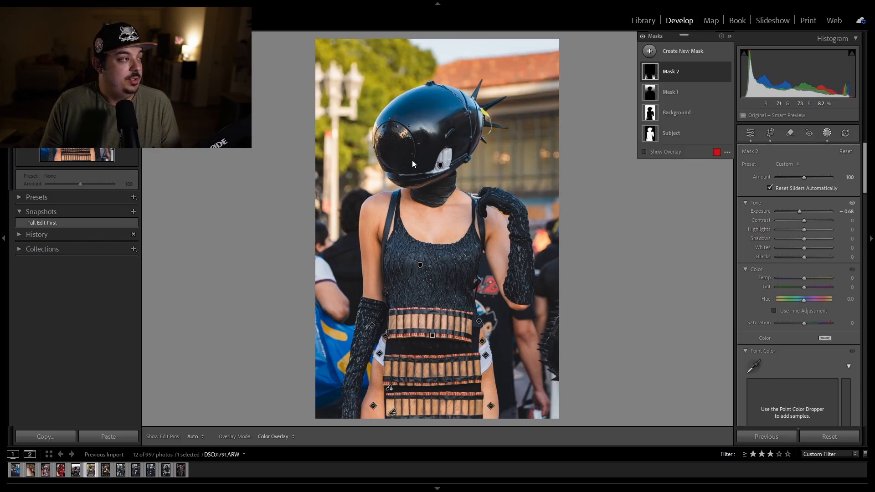
- Create a new Select Objects mask by painting over the helmet and neck covering with a size 20 brush
click(649, 51)
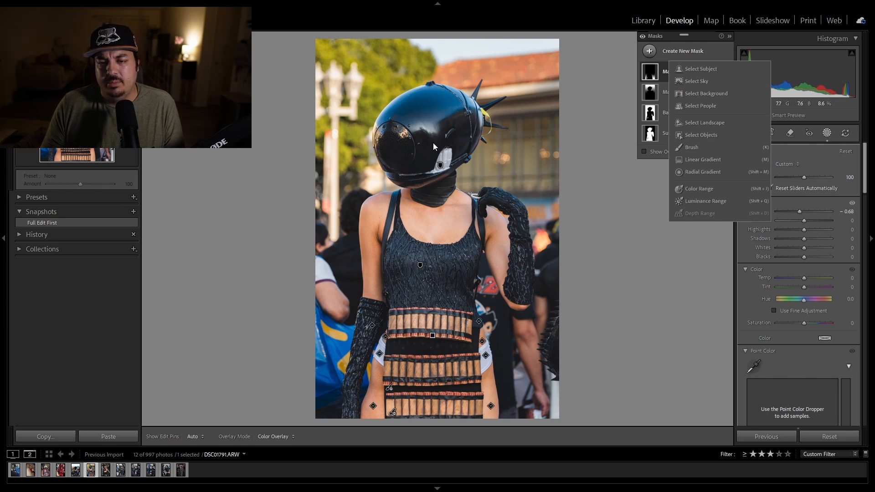
click(687, 135)
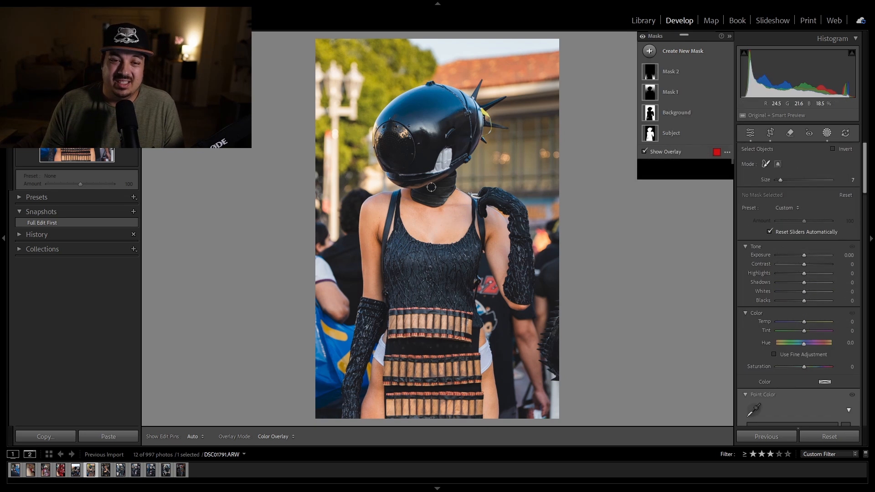
scroll(418, 196, up, 3)
mouse_move(417, 188)
mouse_down()
mouse_move(445, 196)
mouse_move(442, 173)
mouse_move(503, 128)
mouse_move(496, 111)
mouse_move(475, 116)
mouse_move(490, 104)
mouse_move(481, 87)
mouse_move(427, 92)
mouse_move(383, 112)
mouse_move(375, 138)
mouse_move(405, 182)
mouse_move(429, 176)
mouse_move(394, 135)
mouse_move(406, 155)
mouse_move(405, 127)
mouse_move(455, 118)
mouse_move(464, 131)
mouse_move(424, 151)
mouse_move(432, 156)
mouse_up()
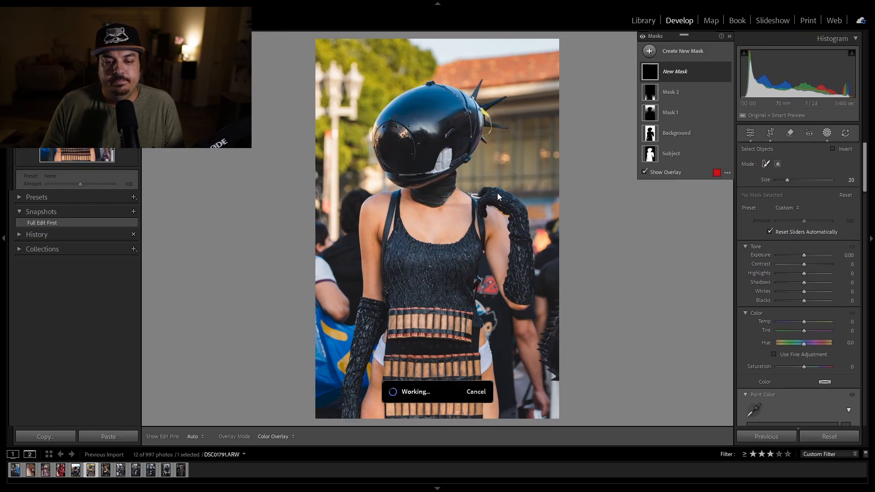
- On the helmet mask, set Shadows to 31, Highlights to −15 and Exposure to 0.20
drag(806, 251, 813, 250)
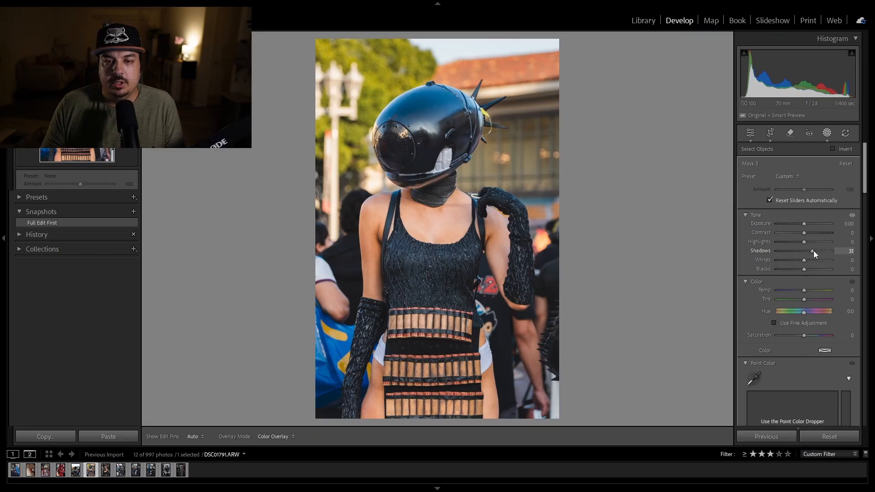
drag(805, 243, 805, 224)
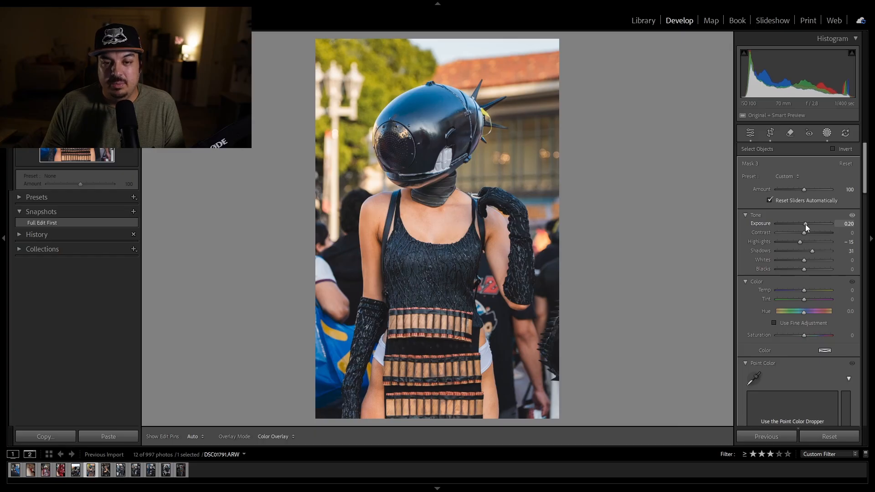
drag(805, 224, 805, 224)
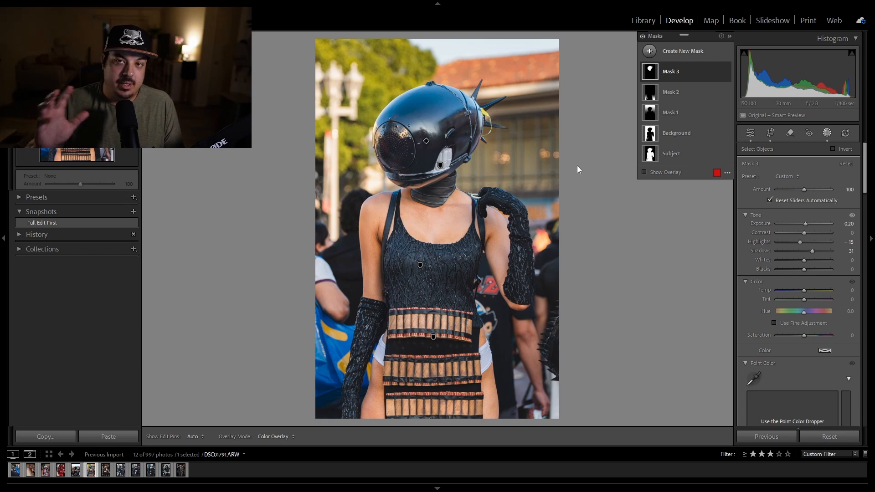
- Set the Background mask's exposure to 0.07
click(693, 138)
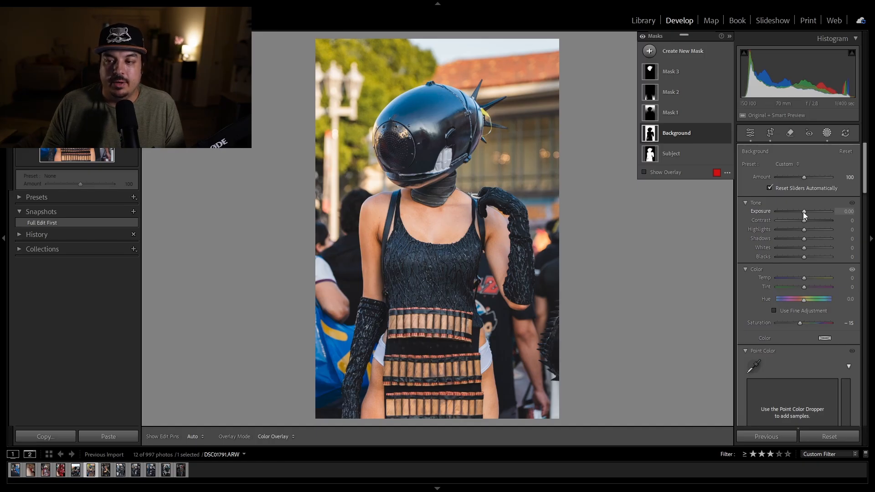
drag(803, 209, 805, 212)
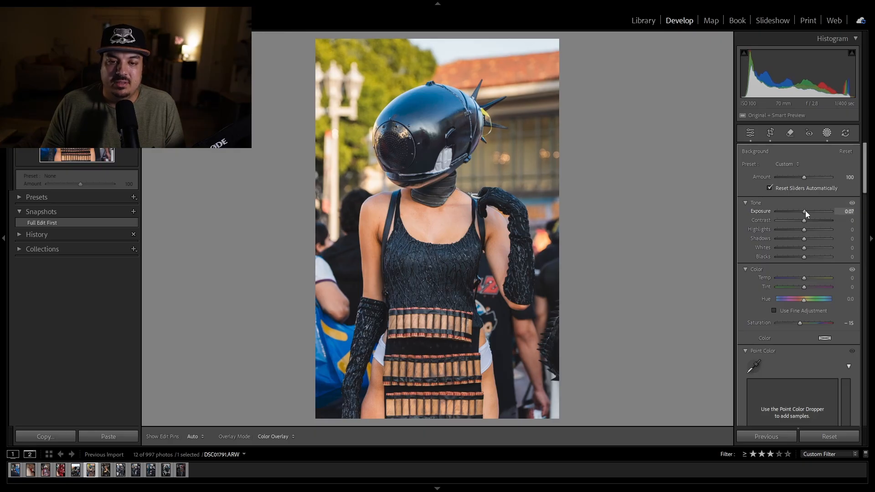
drag(805, 210, 805, 209)
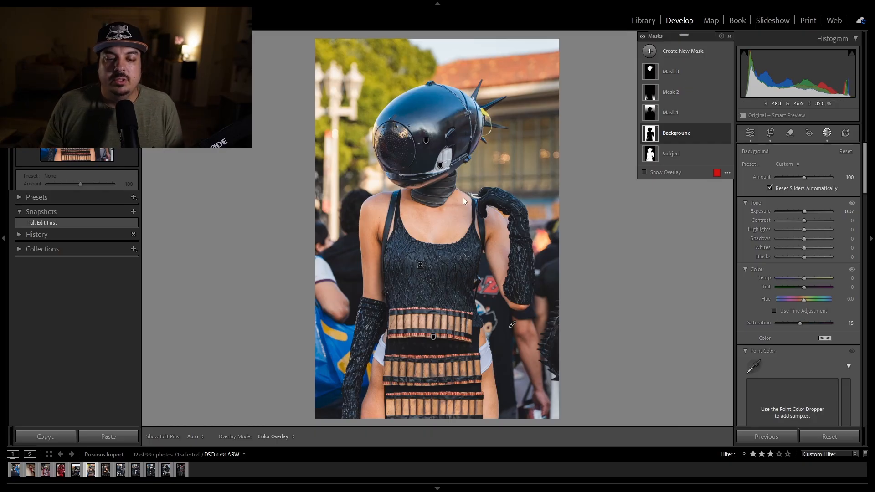
- Create a Select People mask for Person 1 covering only the body skin
click(672, 54)
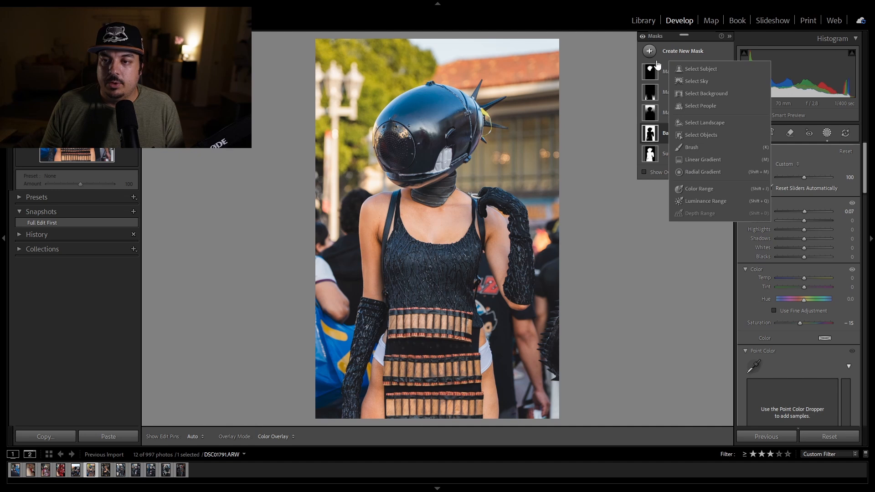
click(700, 106)
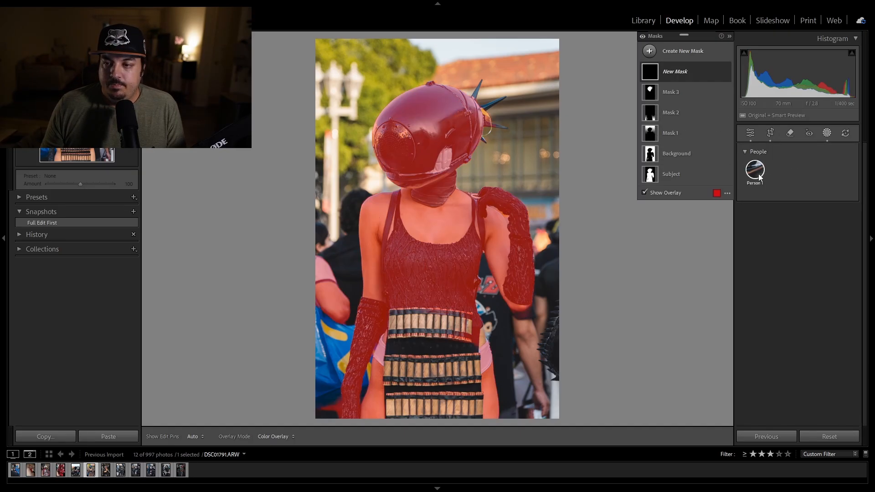
click(759, 178)
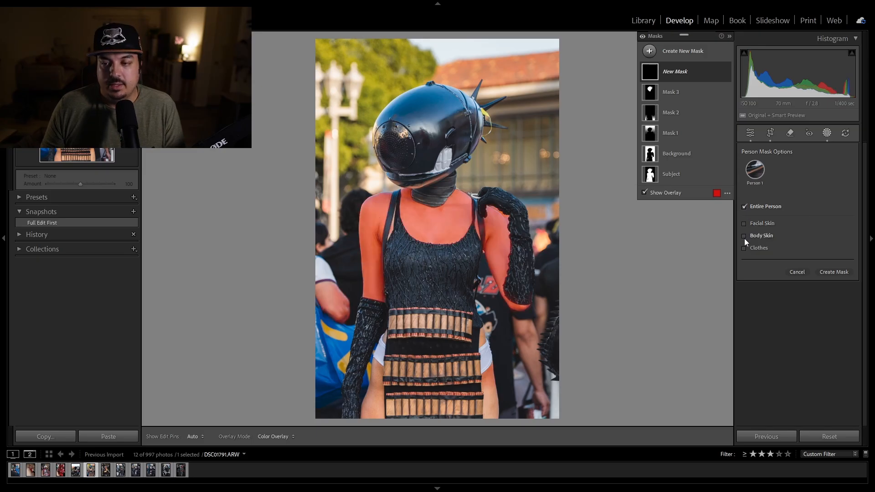
click(744, 238)
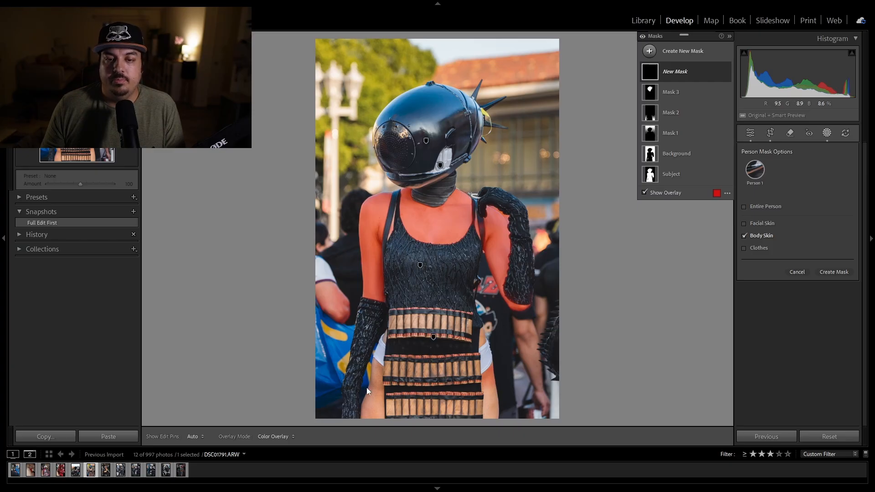
click(823, 272)
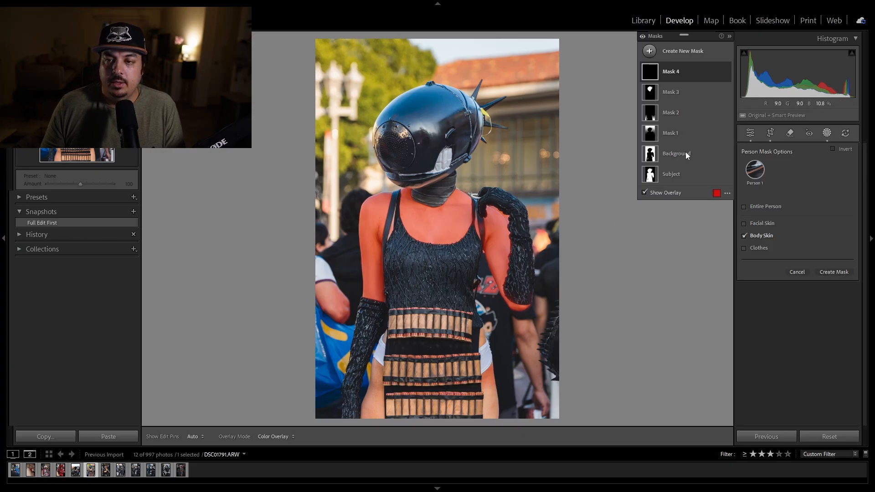
- Add the bare skin of both thighs to the body skin mask using Select Objects
click(679, 73)
click(690, 102)
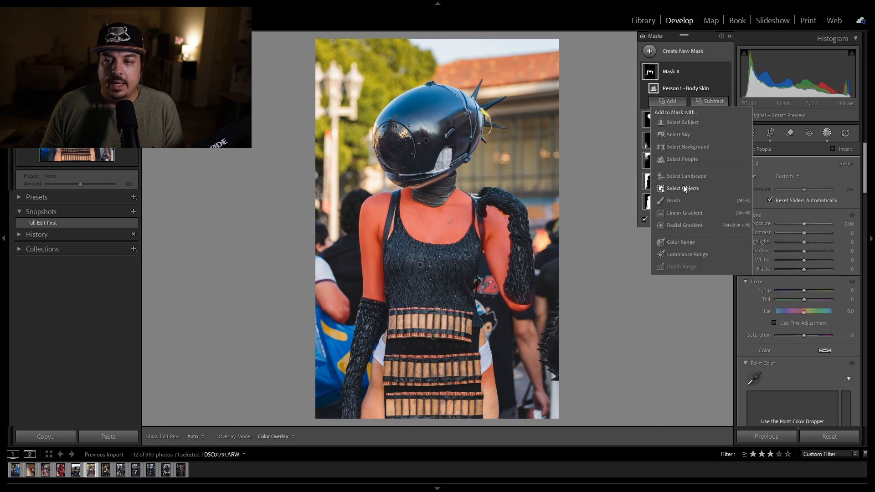
key(Escape)
mouse_move(361, 416)
mouse_down()
mouse_move(378, 371)
mouse_move(375, 413)
mouse_up()
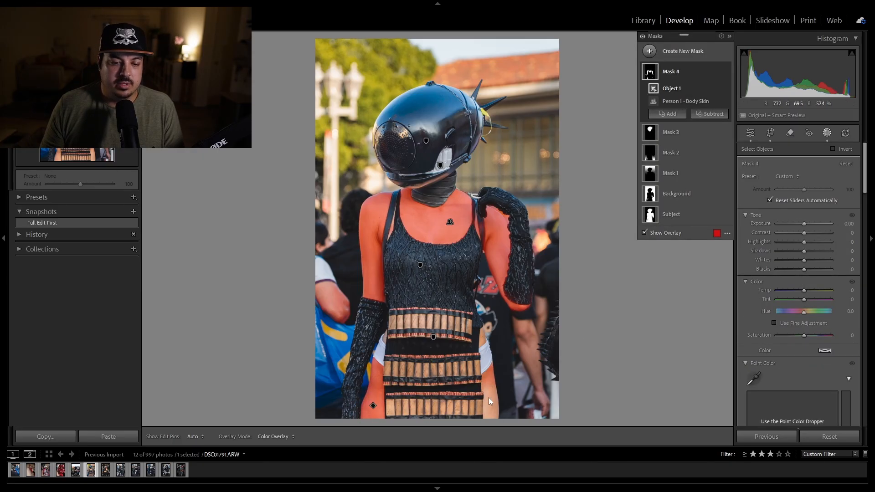
click(668, 114)
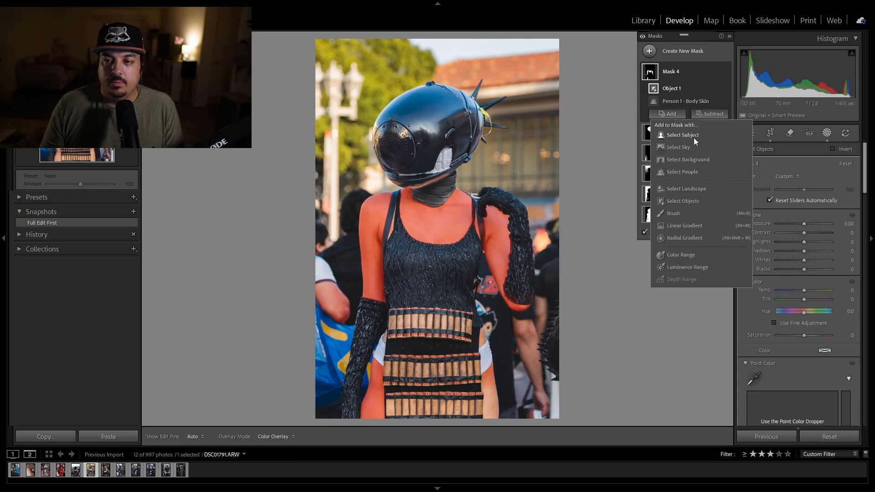
click(697, 201)
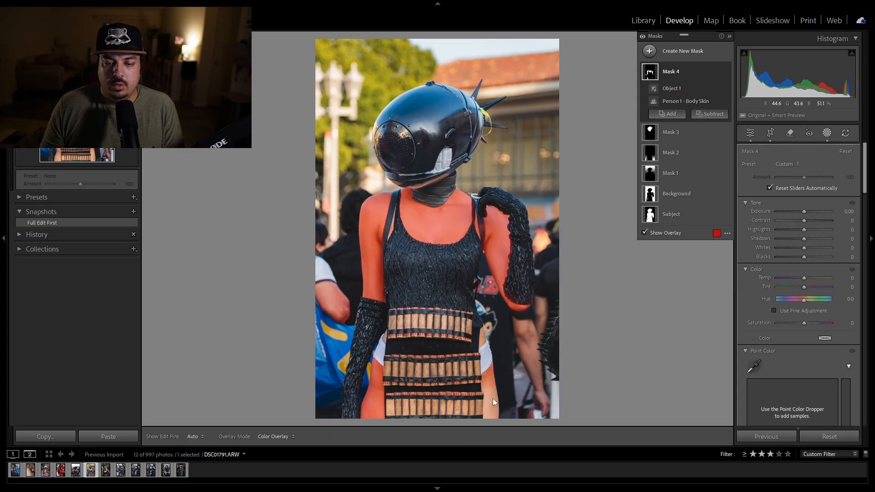
scroll(488, 410, down, 3)
drag(488, 411, 487, 375)
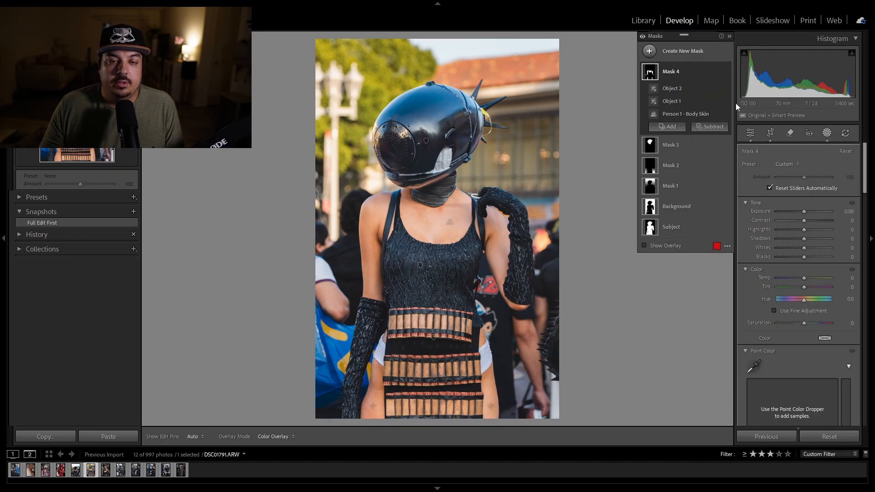
- Soften the masked skin by setting Texture to −32 and Clarity to −15
scroll(780, 208, down, 10)
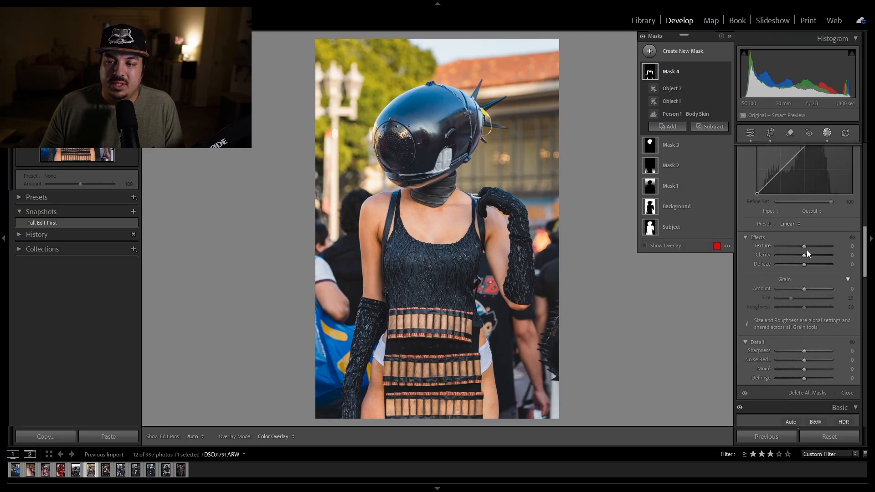
drag(805, 248, 761, 242)
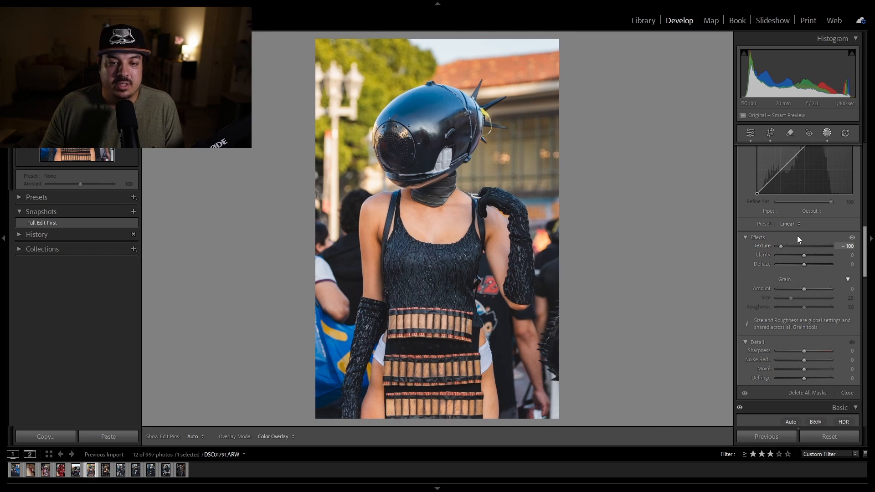
drag(790, 246, 843, 247)
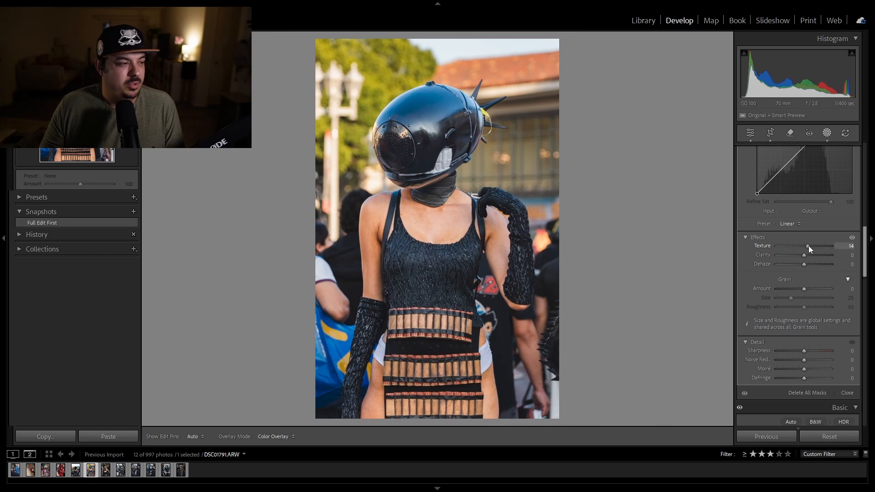
mouse_move(807, 244)
mouse_down()
mouse_move(794, 244)
mouse_move(800, 253)
mouse_up()
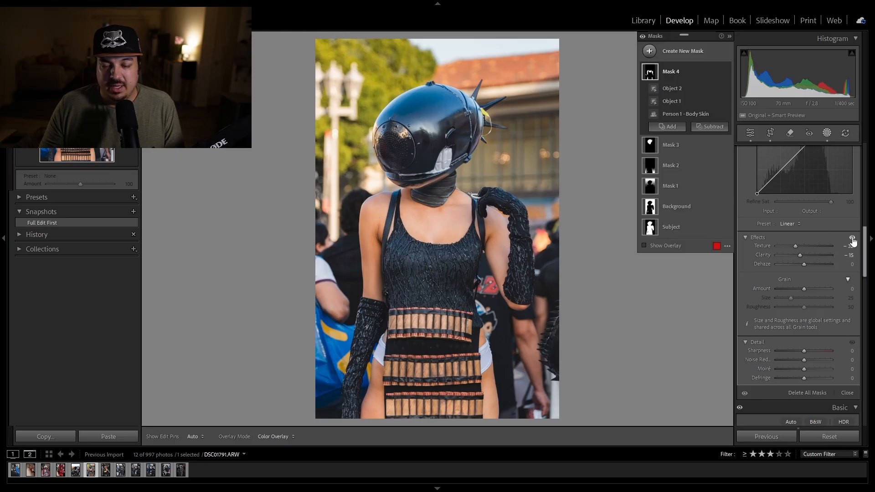
- Compare the skin with the mask's texture and clarity effects switched off and on
click(851, 238)
click(851, 238)
click(852, 238)
click(851, 237)
click(852, 238)
click(852, 238)
click(852, 238)
click(851, 238)
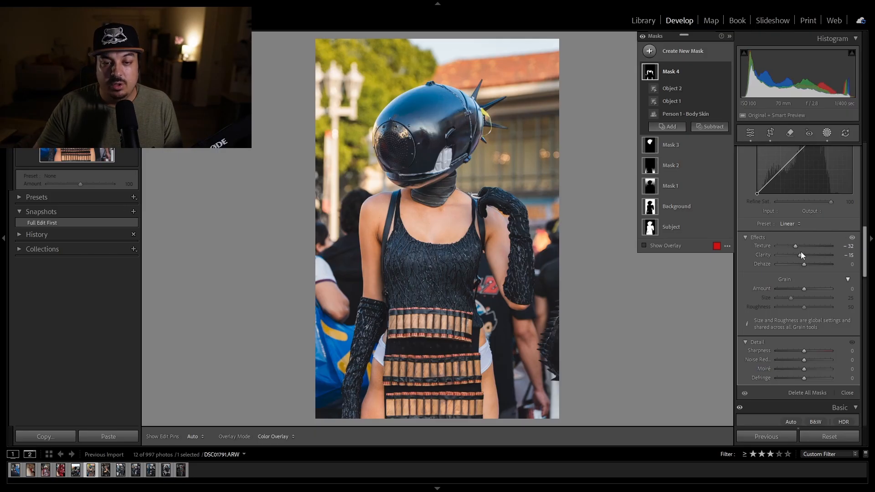
- Set the skin mask's Texture to −20 and compare the effects switched off and on
drag(795, 247, 798, 246)
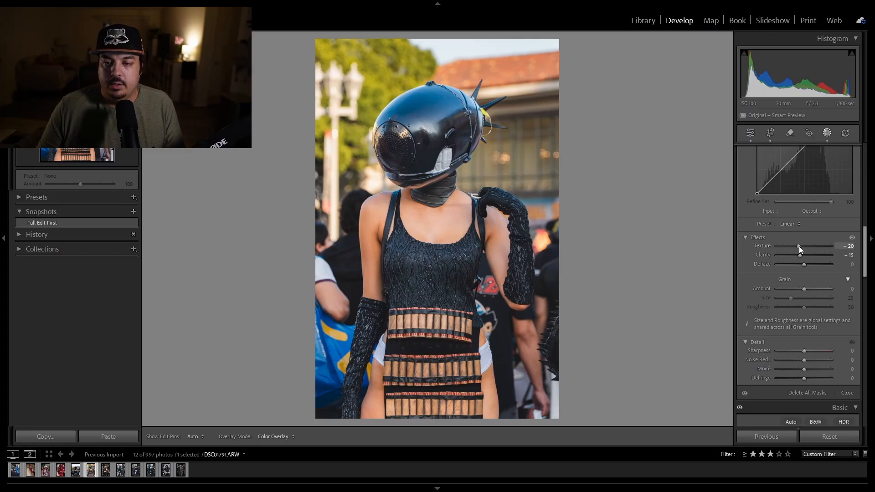
click(852, 237)
click(852, 238)
click(852, 238)
click(852, 239)
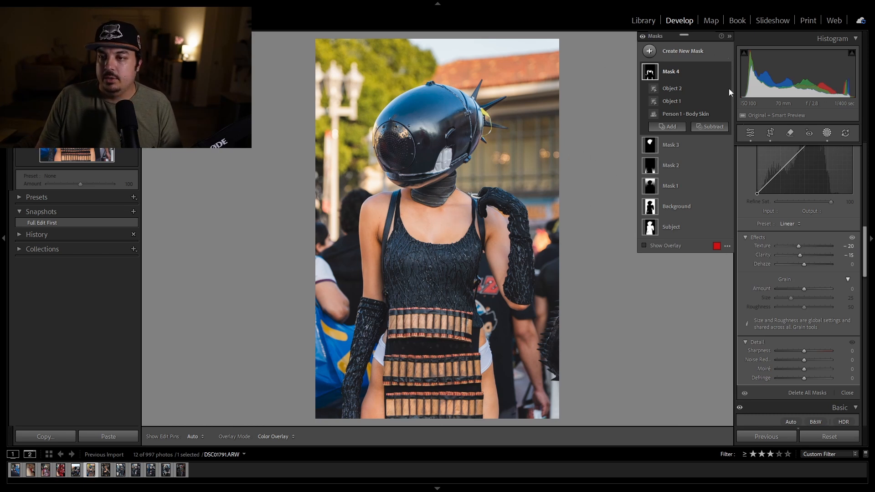
- Leave masking and compare the whole photo before and after the edits
click(750, 132)
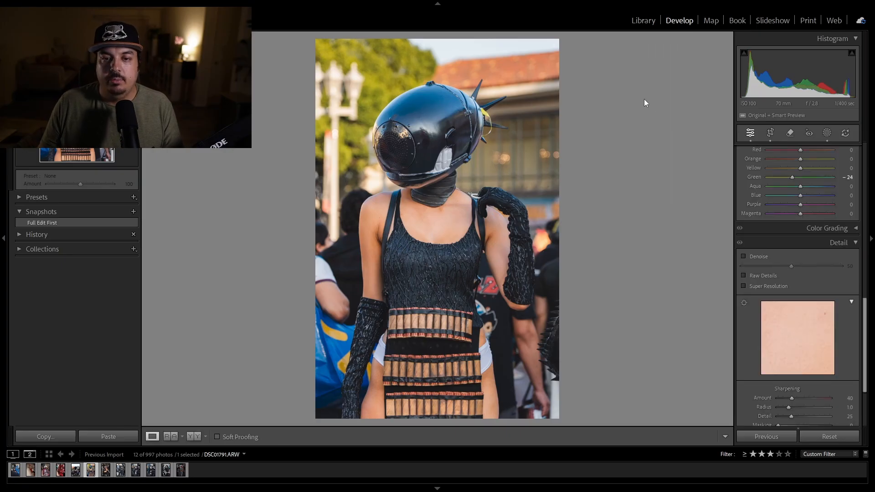
key(backslash)
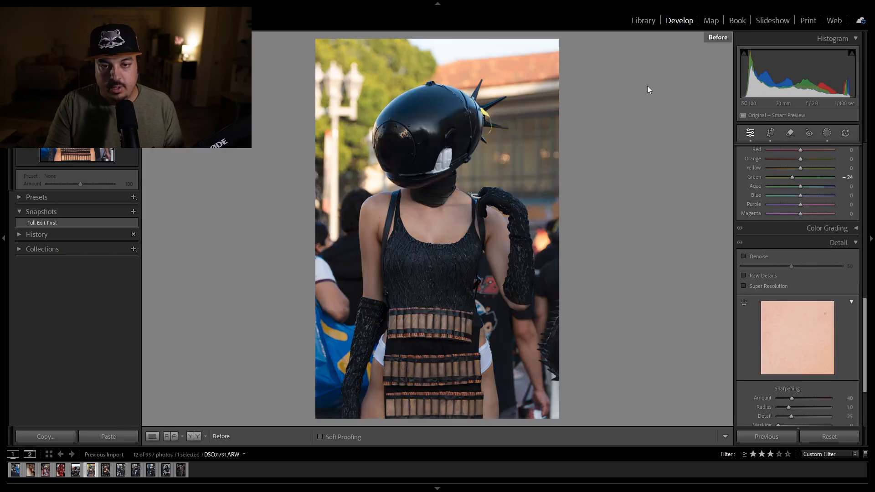
key(backslash)
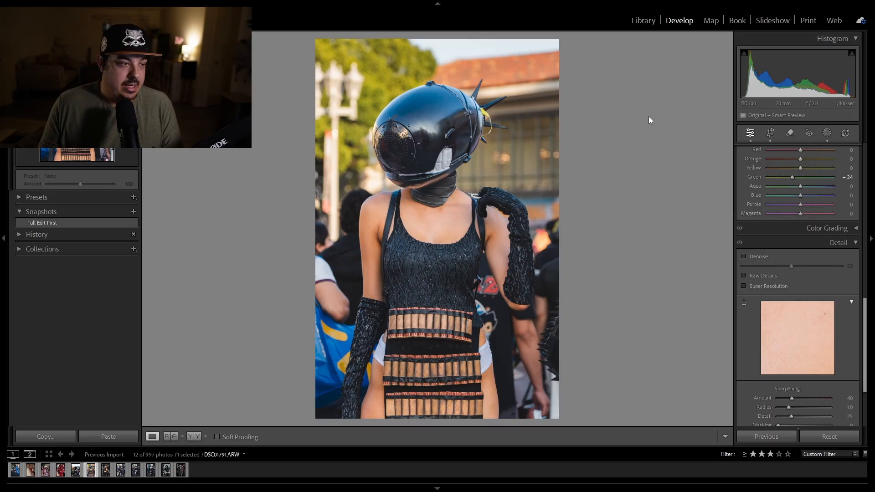
key(backslash)
key(backslash)
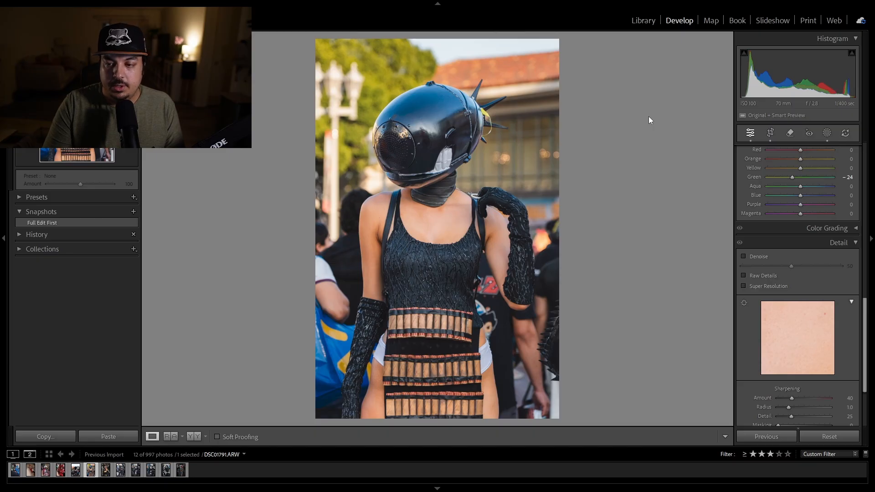
- Set the Subject mask's Exposure to −0.14 and compare the photo with that mask switched off and on
click(824, 135)
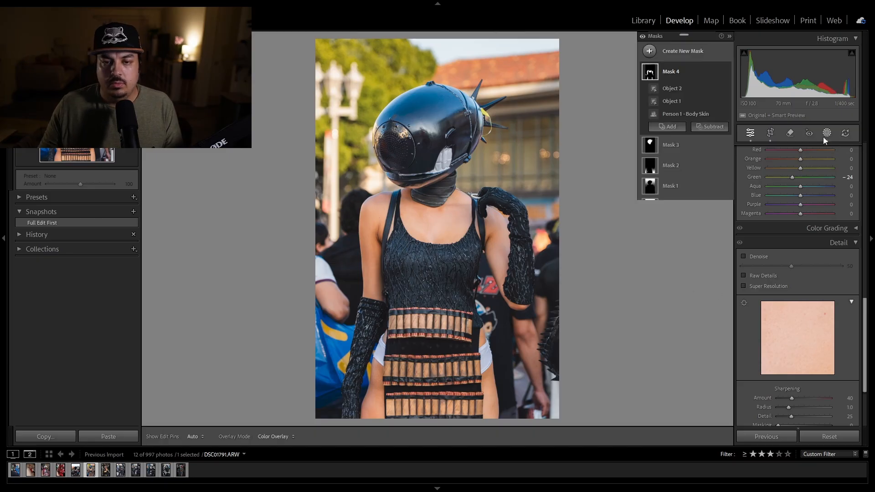
click(667, 174)
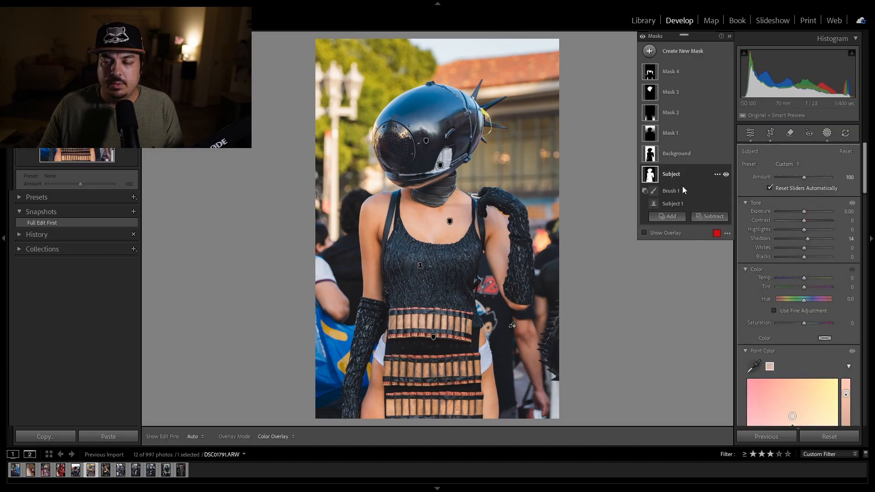
drag(806, 212, 805, 211)
click(725, 174)
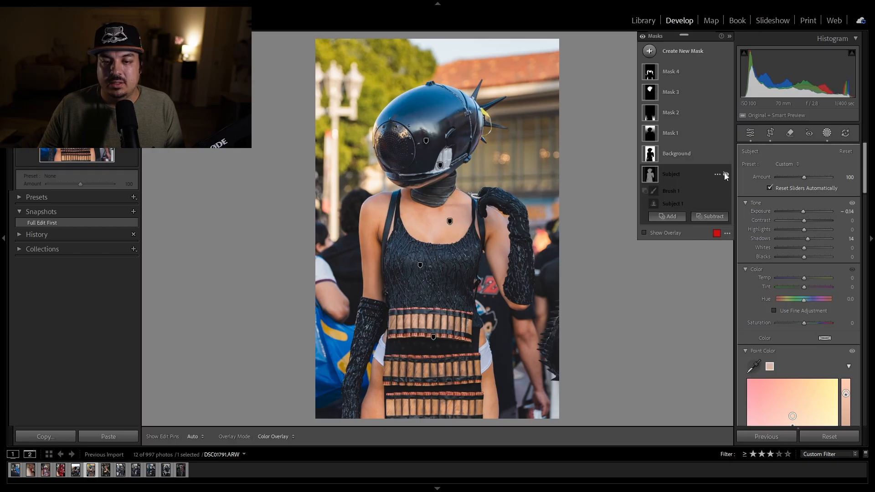
click(725, 175)
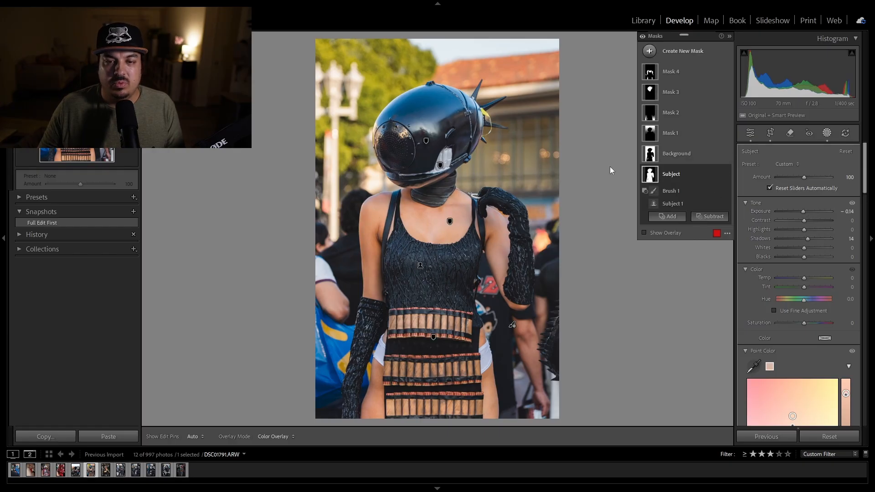
- Leave masking and repeatedly compare the helmeted portrait before and after all edits
click(749, 134)
key(backslash)
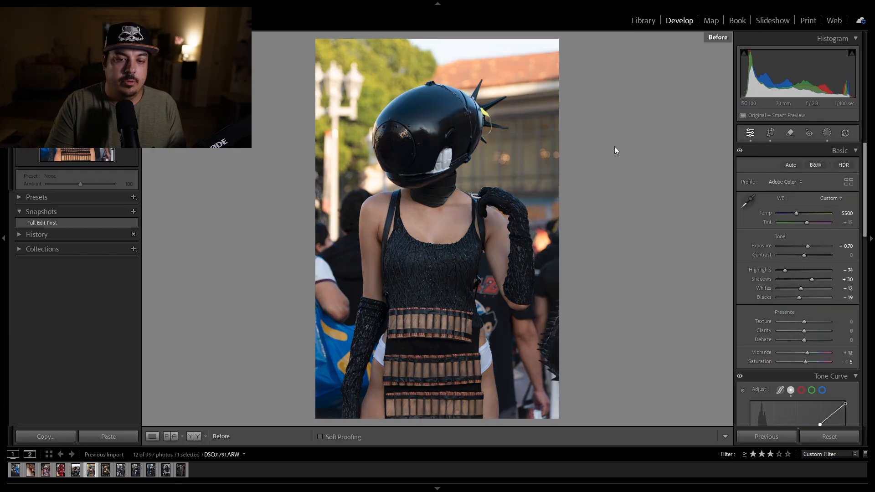
key(backslash)
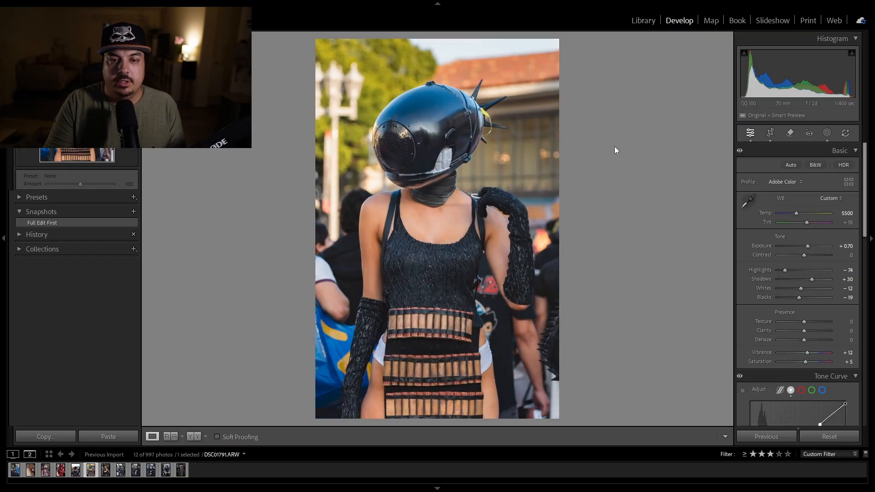
key(backslash)
key(backslash)
key(backslash)
key(backslash)
key(backslash)
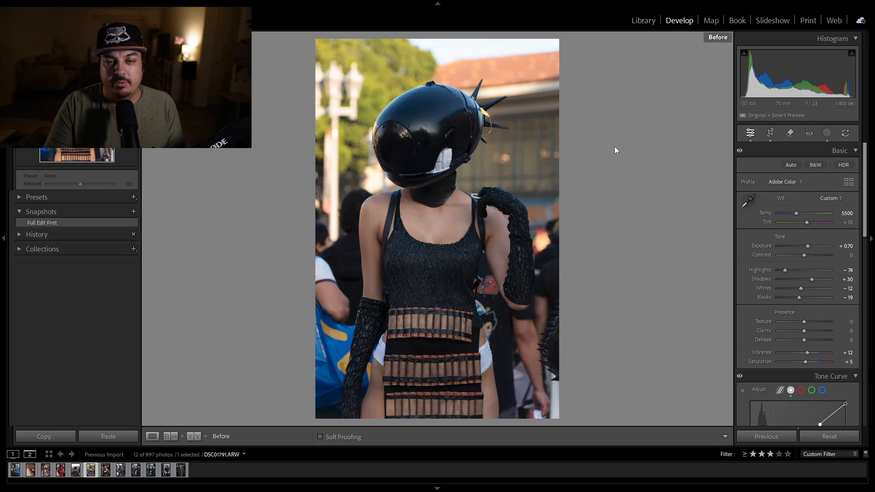
key(backslash)
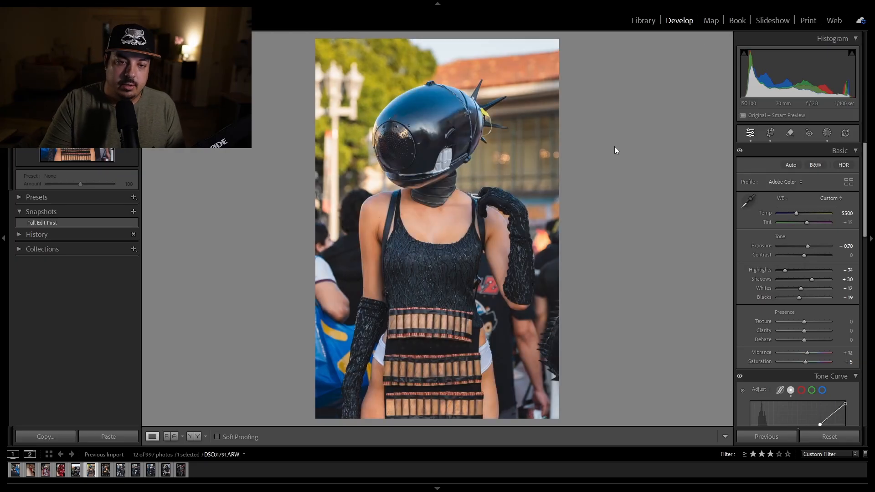
key(backslash)
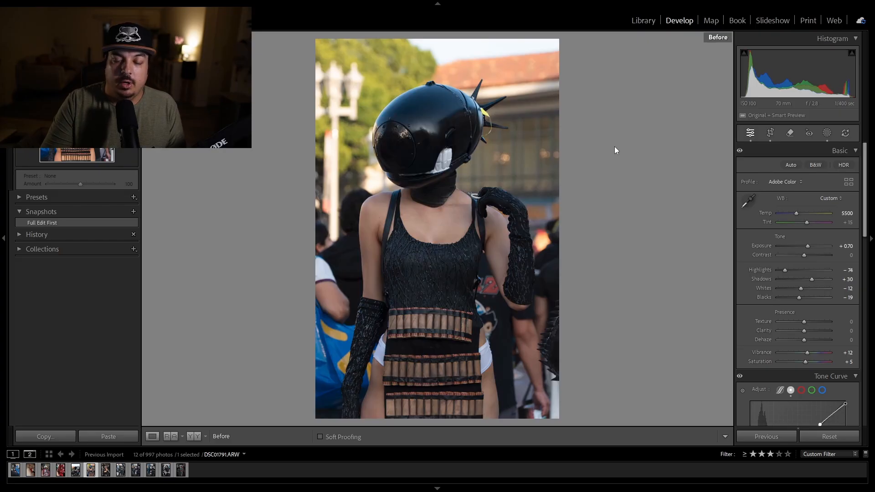
key(backslash)
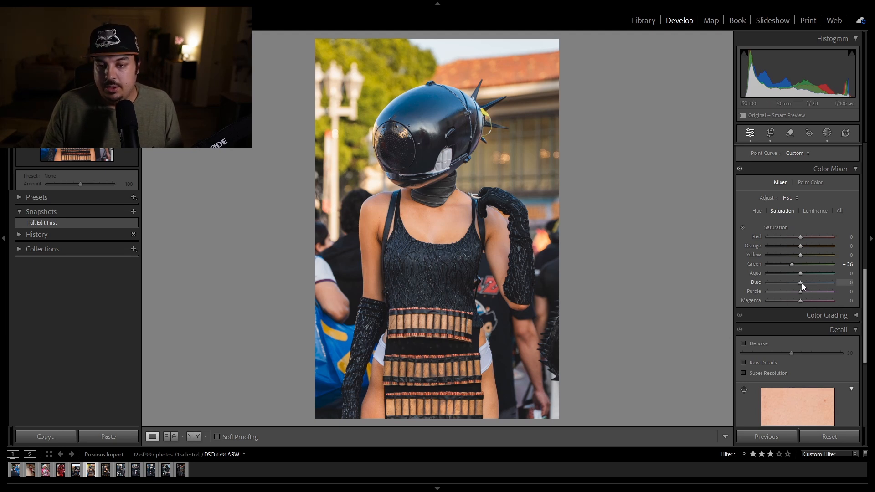
- Set the Color Mixer's Blue saturation to −16
drag(797, 283, 796, 284)
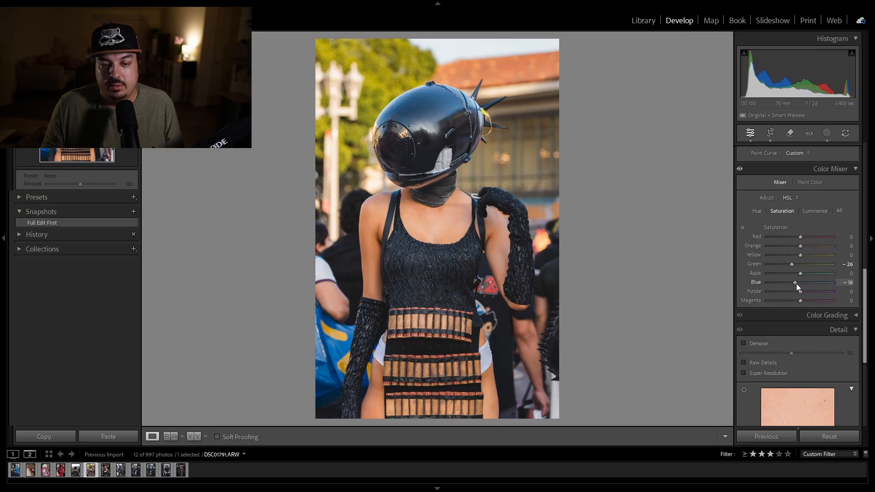
drag(797, 283, 798, 283)
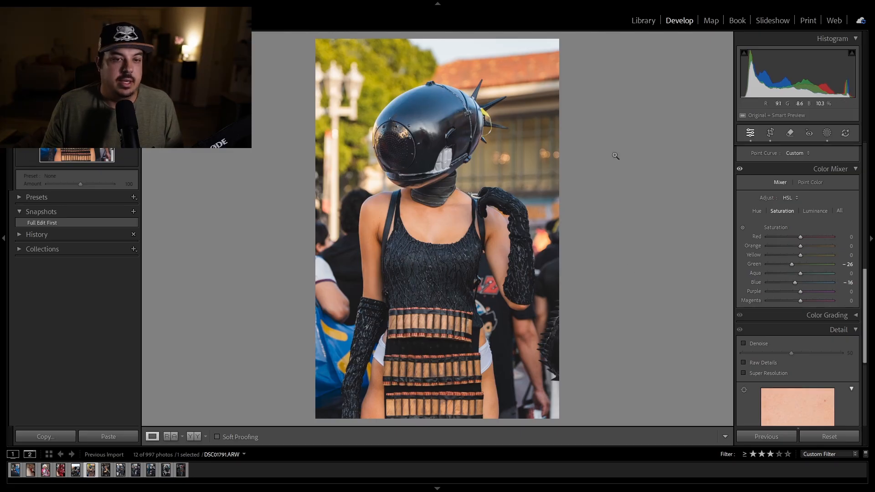
- Compare the portrait with the Color Mixer adjustments switched off and on
click(739, 170)
click(740, 170)
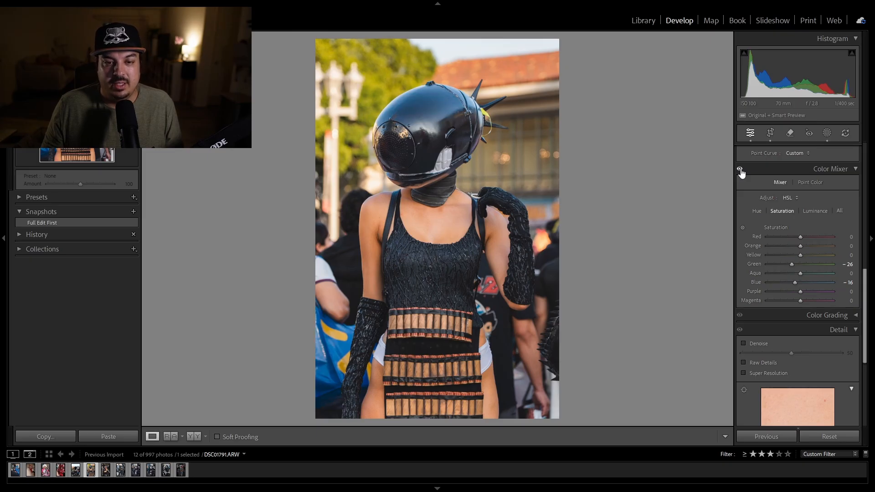
click(740, 170)
click(740, 169)
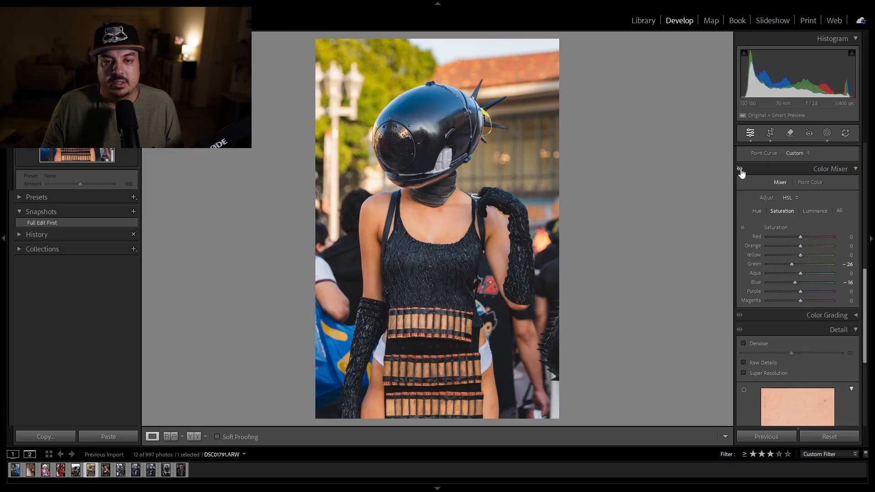
click(740, 170)
click(740, 170)
click(740, 171)
click(740, 170)
click(740, 170)
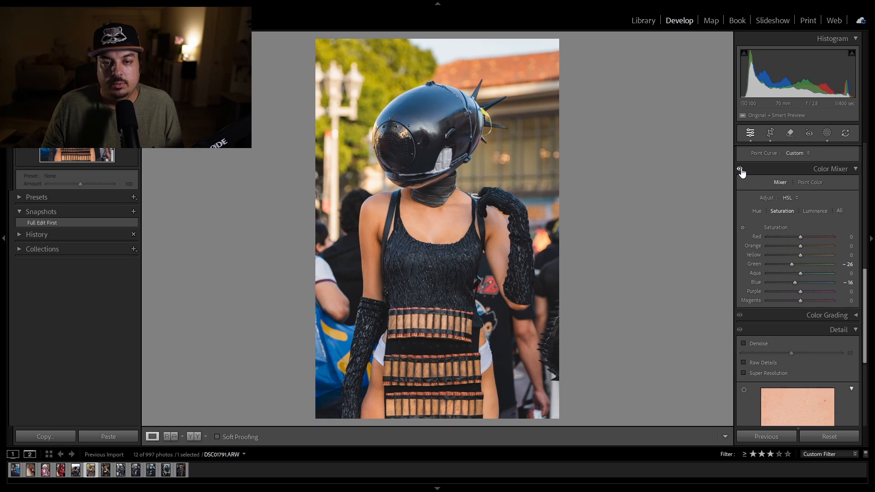
click(740, 171)
click(740, 170)
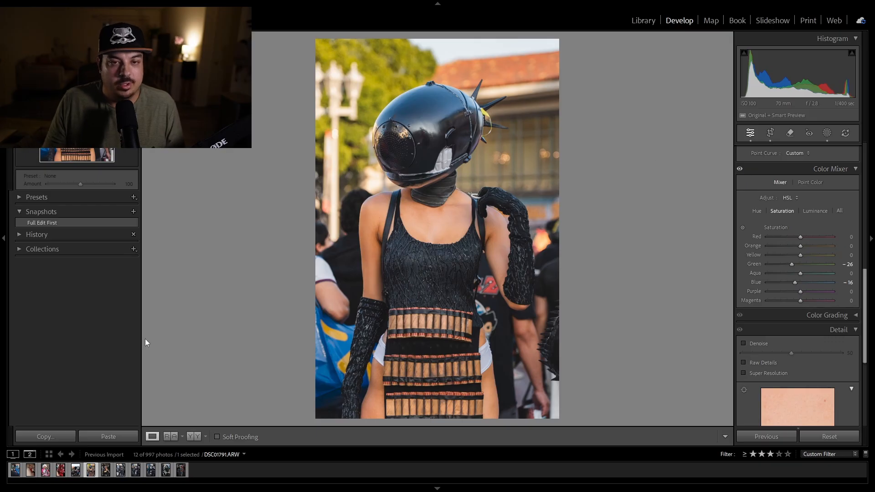
- Open photo DSC01692.ARW and crop it at the original aspect ratio more tightly around the white-haired cosplayer in pink
click(45, 470)
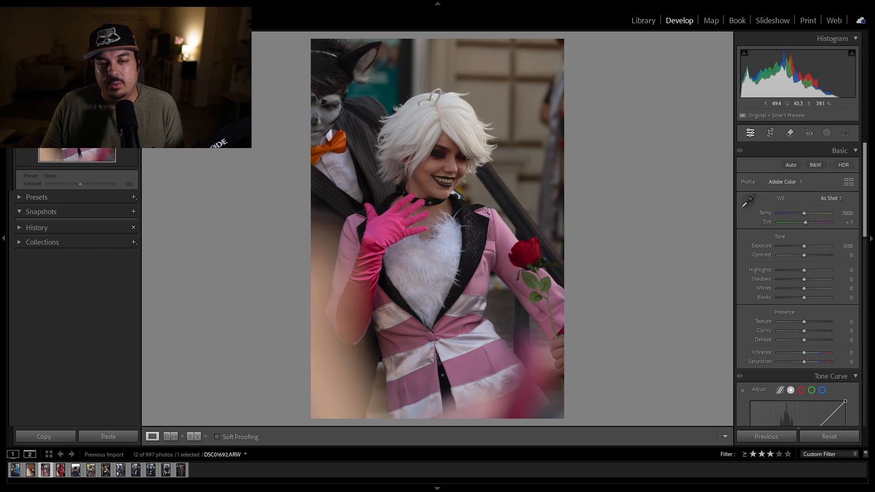
click(770, 132)
drag(314, 41, 326, 49)
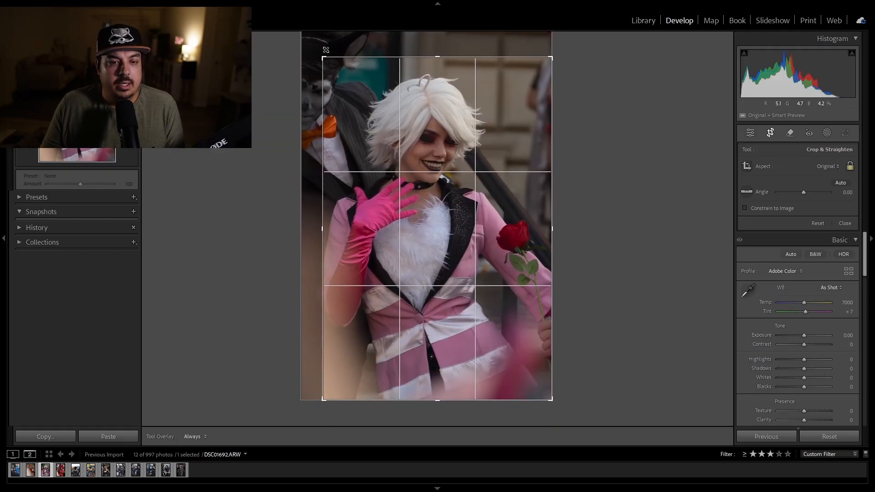
drag(326, 50, 327, 52)
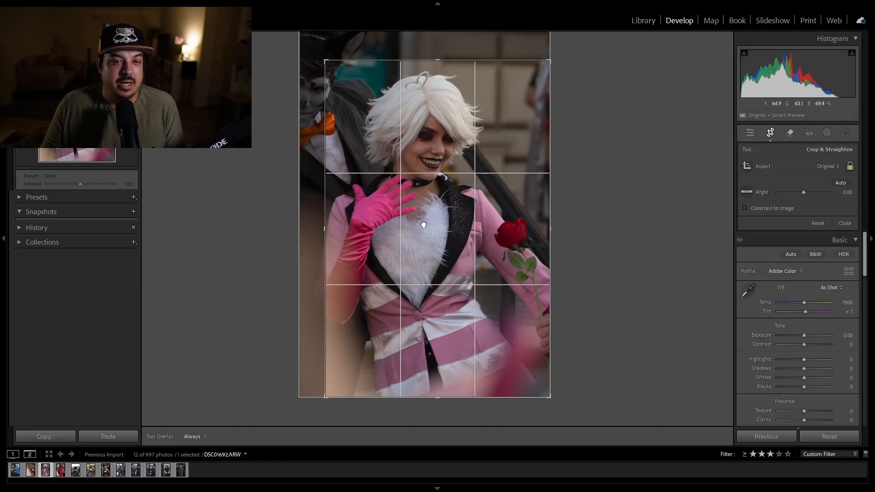
drag(422, 225, 421, 235)
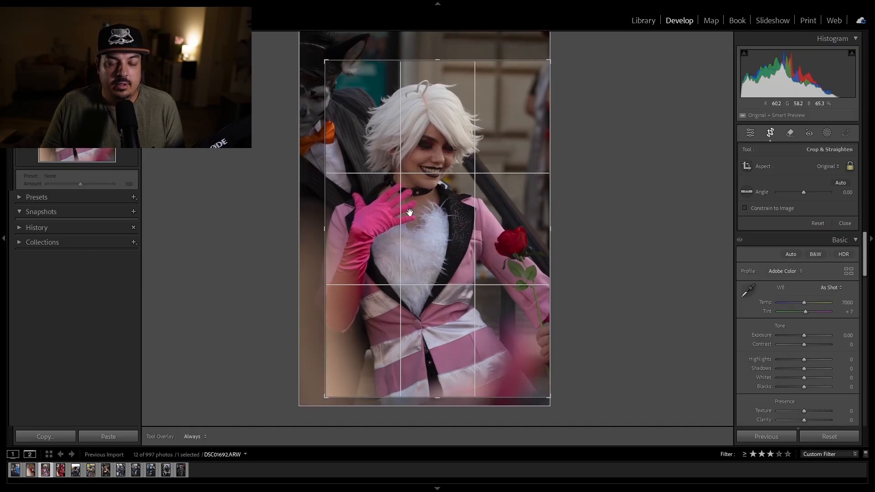
drag(329, 61, 331, 62)
drag(410, 144, 394, 128)
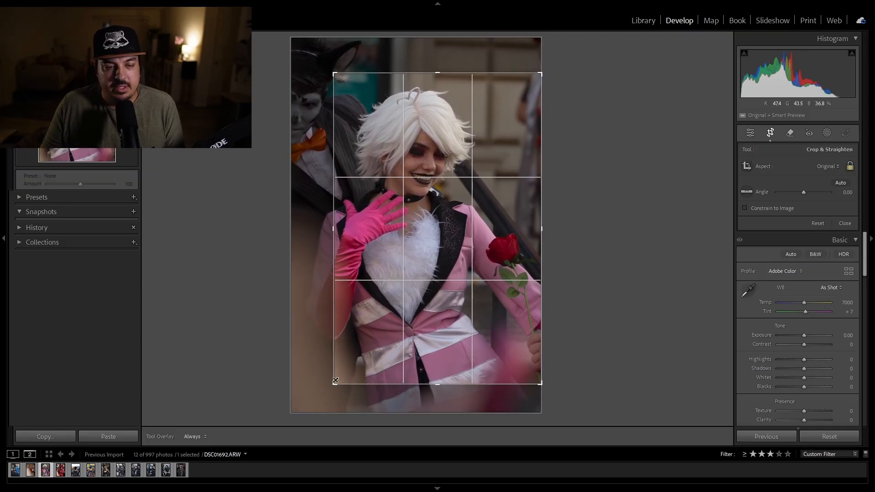
drag(333, 72, 325, 57)
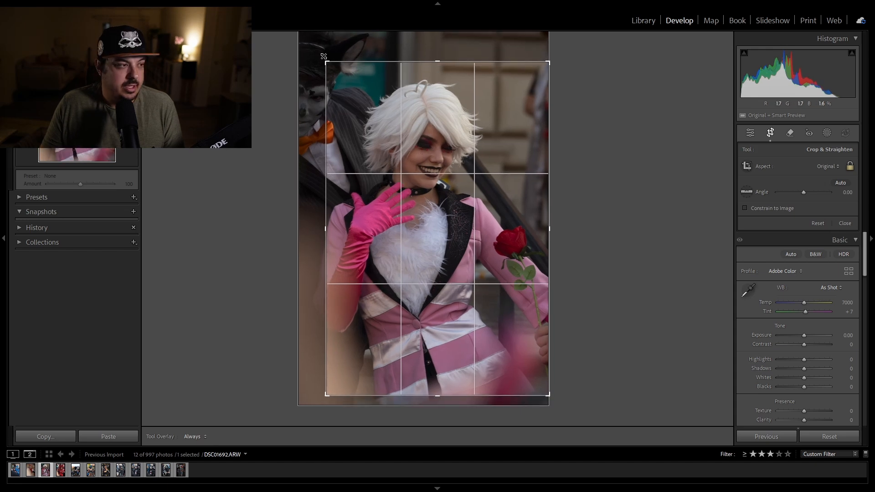
- Try a 4 x 5 / 8 x 10 crop ratio and reframe the crop around the cosplayer
click(827, 167)
click(764, 222)
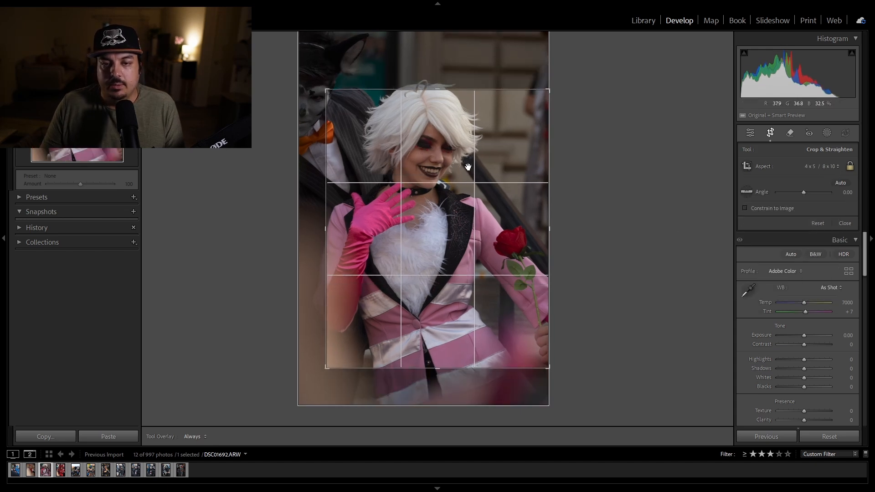
drag(431, 162, 428, 182)
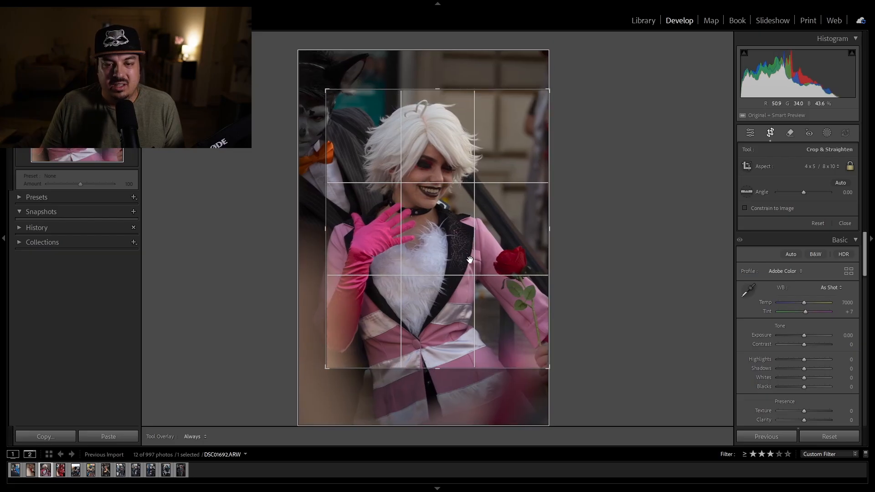
drag(326, 368, 322, 373)
drag(449, 301, 441, 299)
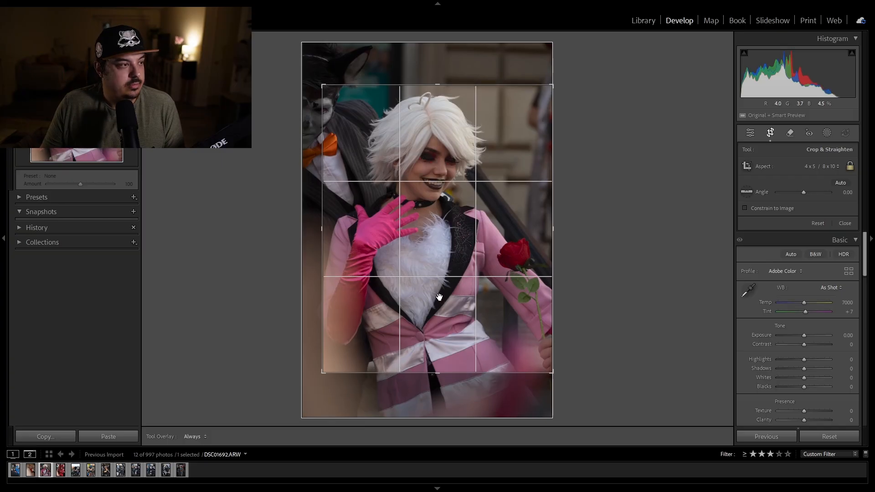
- Set the crop ratio to Original, tighten the frame around the cosplayer with the rose, and apply the crop
click(813, 168)
click(760, 188)
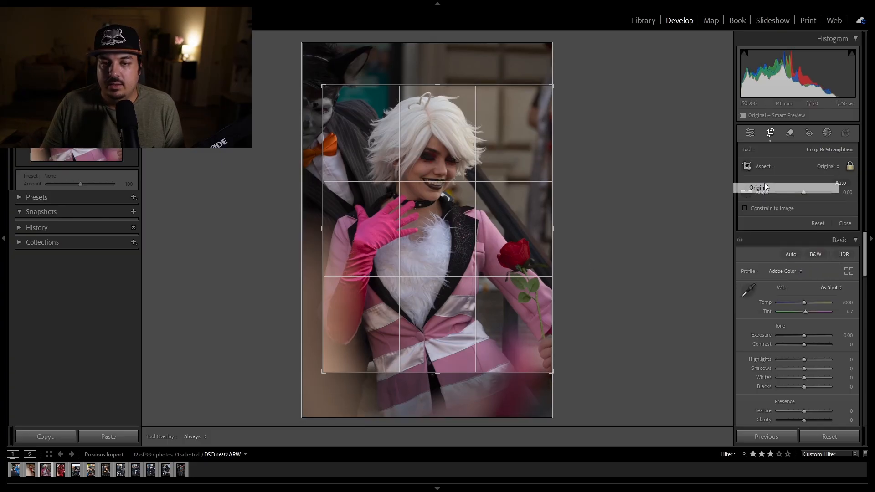
drag(312, 42, 336, 76)
drag(387, 148, 354, 194)
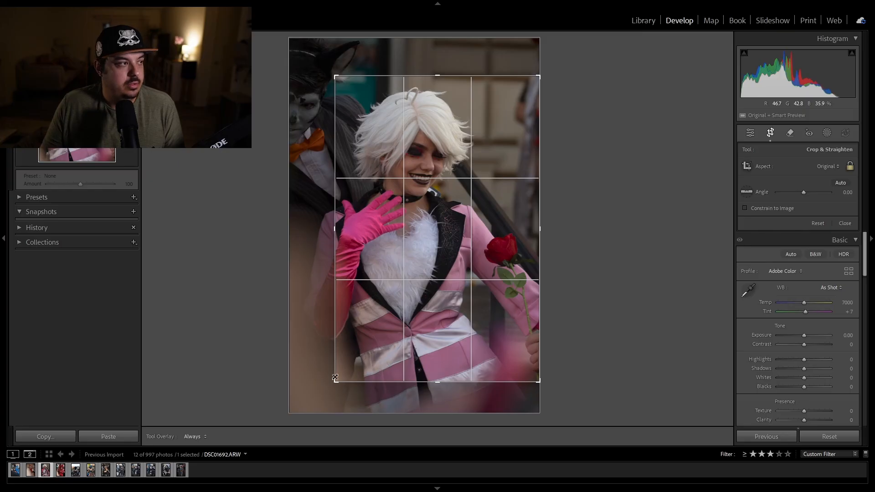
drag(330, 378, 327, 379)
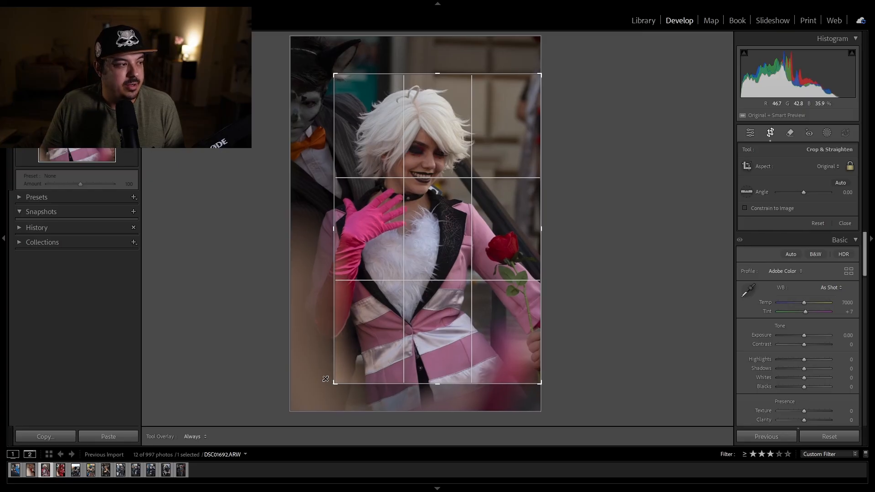
drag(317, 378, 307, 382)
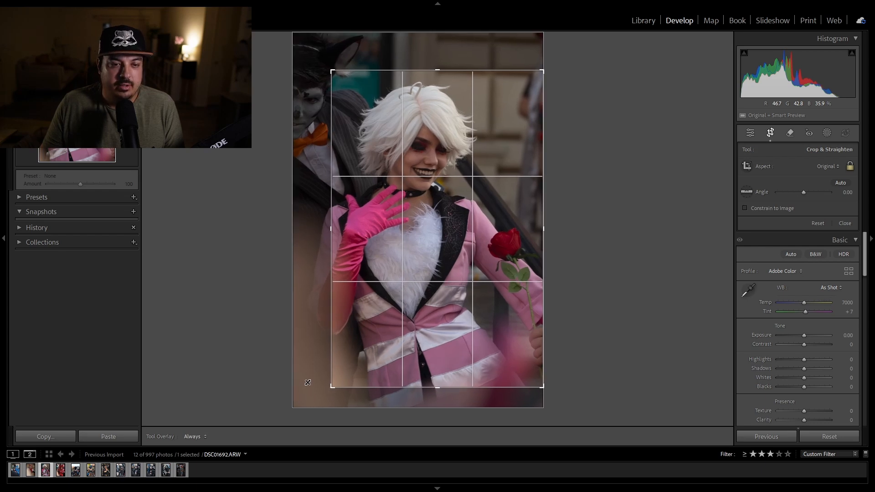
drag(308, 383, 337, 381)
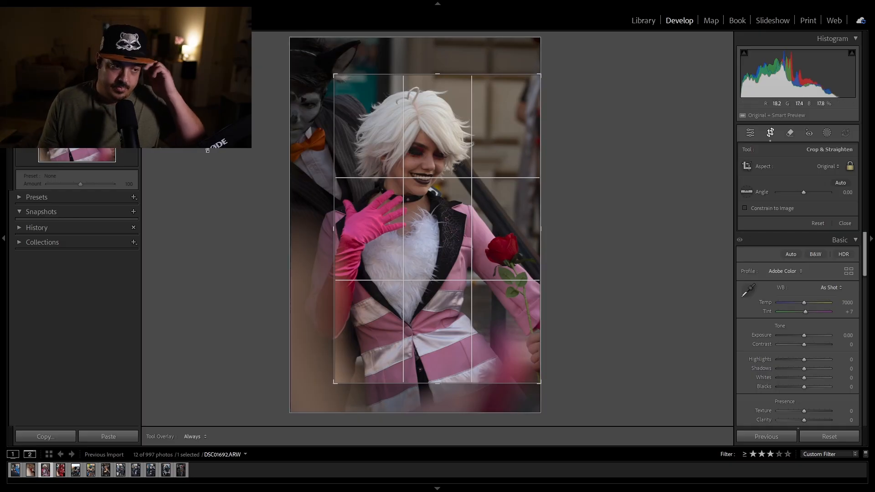
click(750, 132)
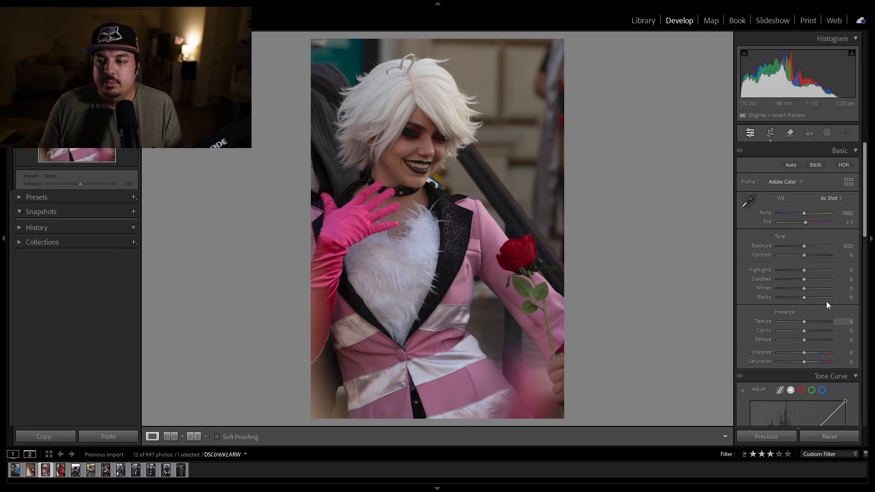
- Set the photo's Exposure to +0.70, Highlights to −46, Shadows to +32, Whites to −12 and Blacks to −12
drag(803, 247, 807, 247)
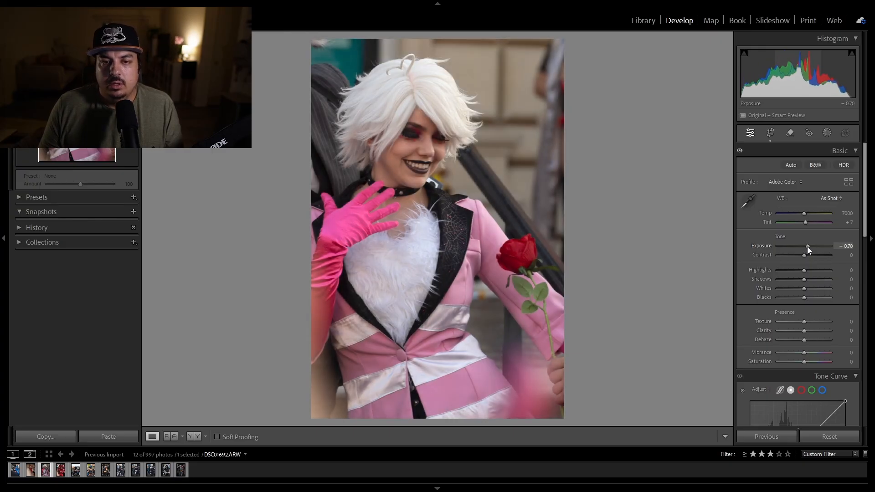
drag(807, 247, 796, 272)
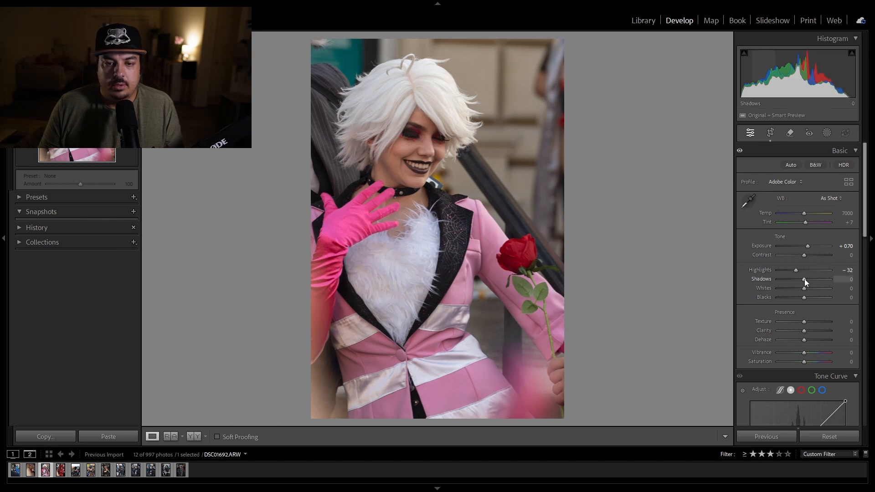
drag(806, 278, 813, 279)
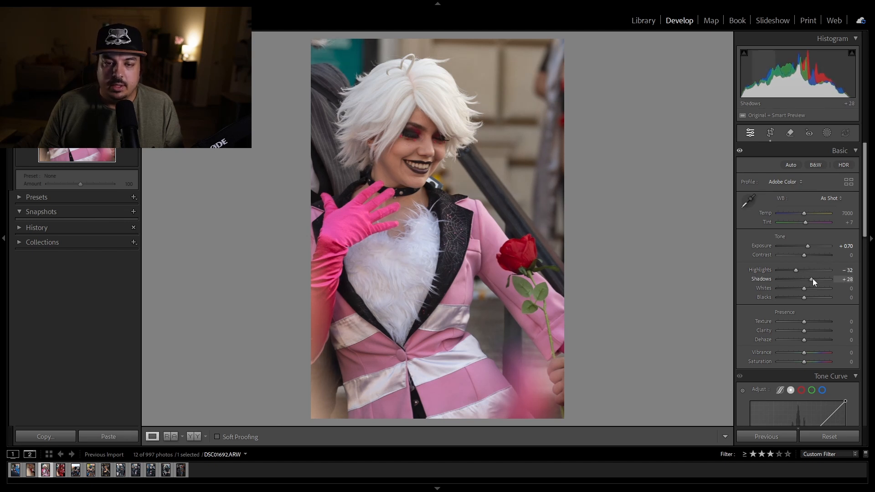
drag(802, 297, 803, 297)
drag(810, 279, 793, 272)
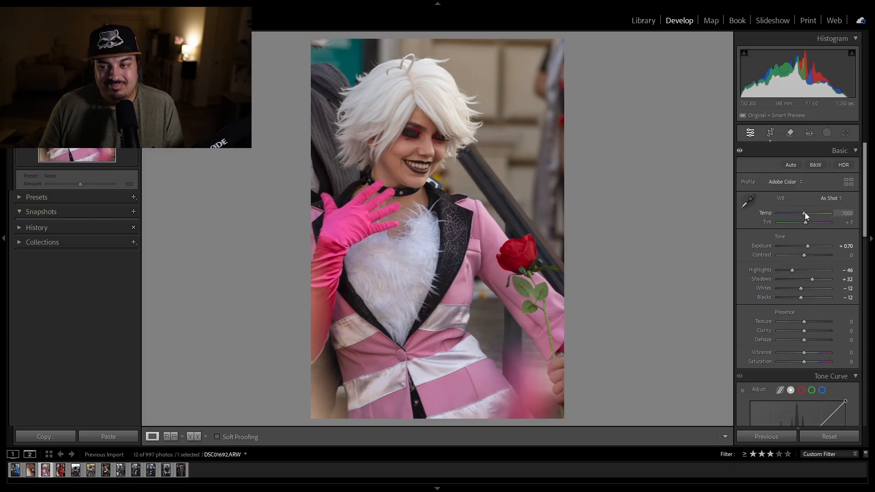
- Warm the photo by setting the white balance Temp to 7500
drag(804, 212, 808, 213)
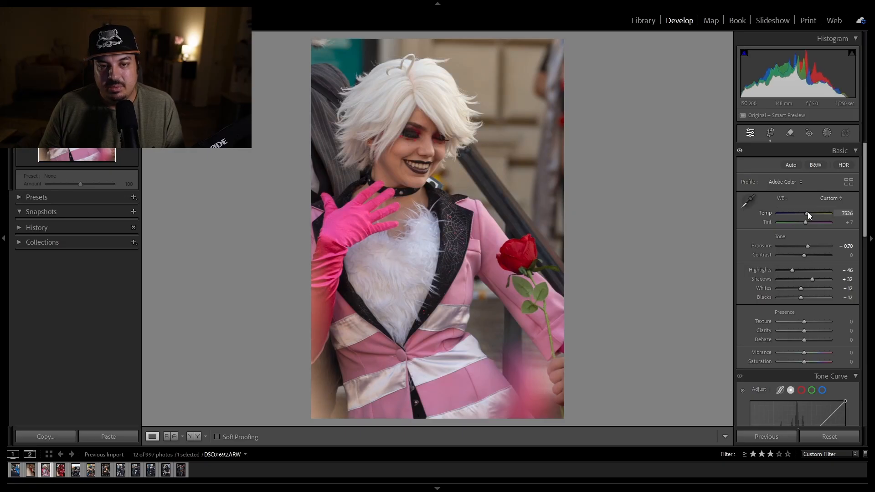
click(845, 215)
text(7500)
key(Return)
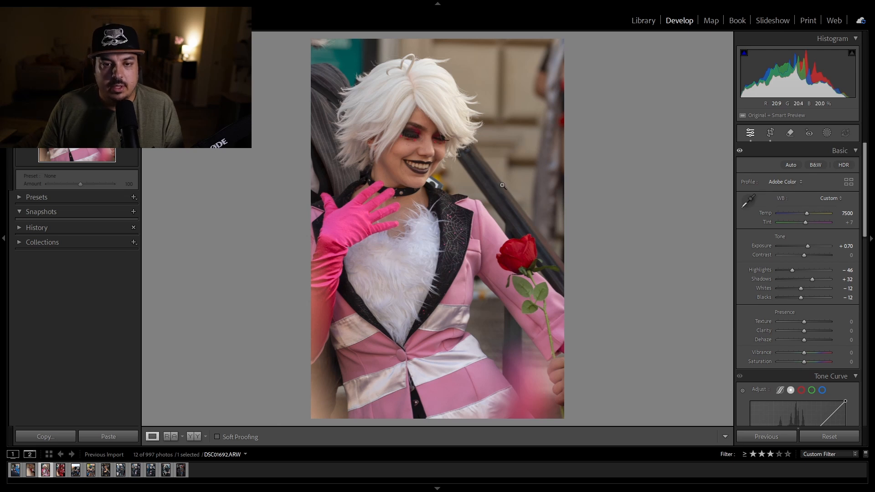
- Try a Dehaze adjustment and reset it to 0, and set Vibrance to +11 with Saturation kept at 0
drag(805, 338, 797, 338)
double_click(796, 338)
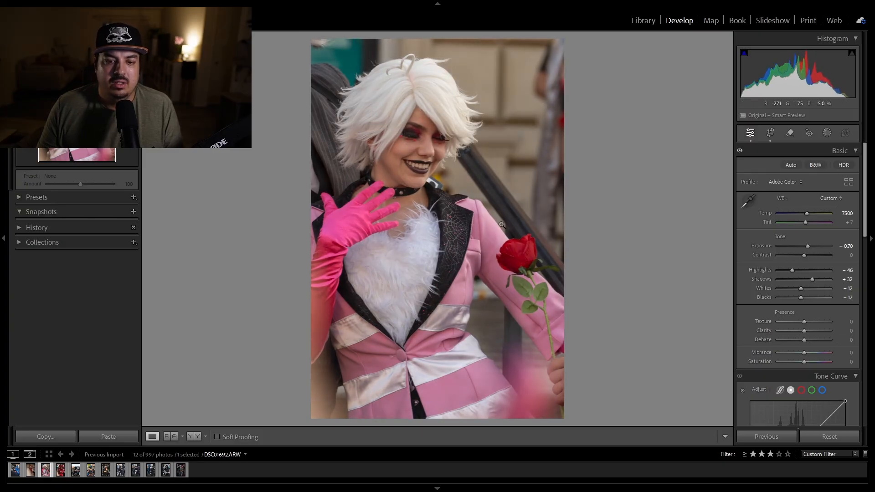
mouse_move(806, 340)
mouse_down()
mouse_move(798, 340)
mouse_move(807, 340)
mouse_up()
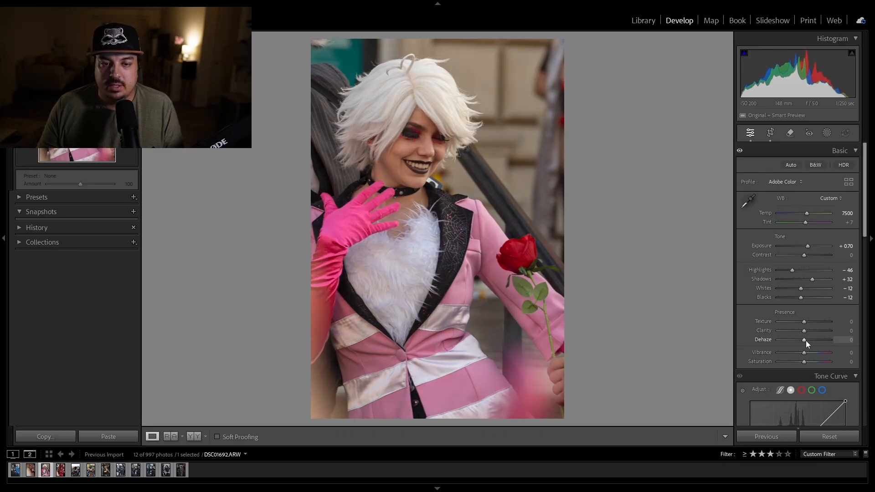
double_click(804, 341)
drag(805, 352, 805, 352)
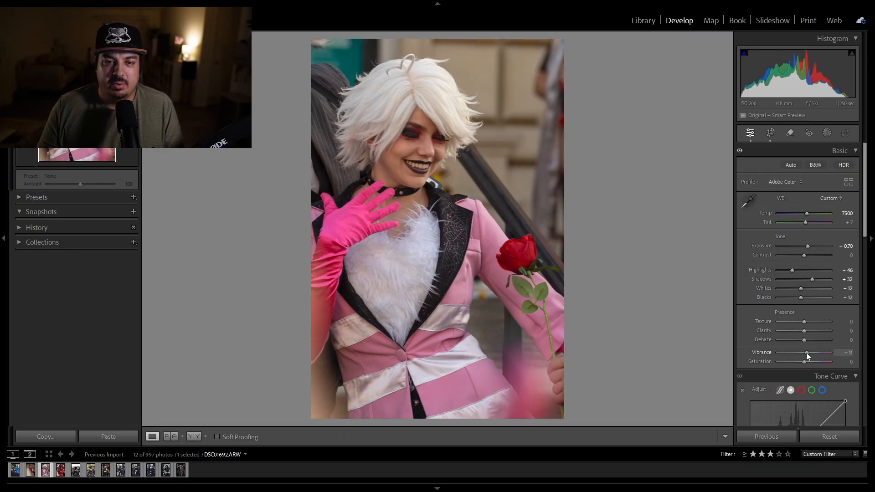
drag(804, 363, 803, 361)
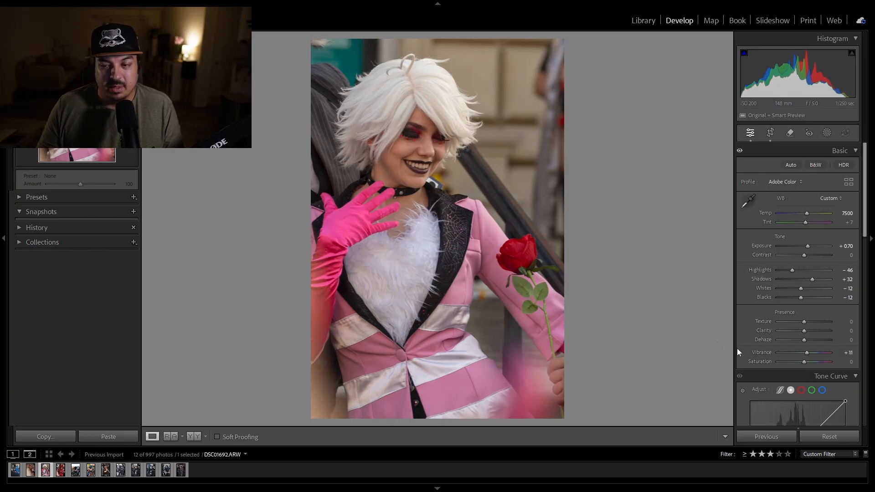
- Add three points along the linear tone curve, for the midtones at 128, the shadows, and the highlights at 188
scroll(751, 255, down, 5)
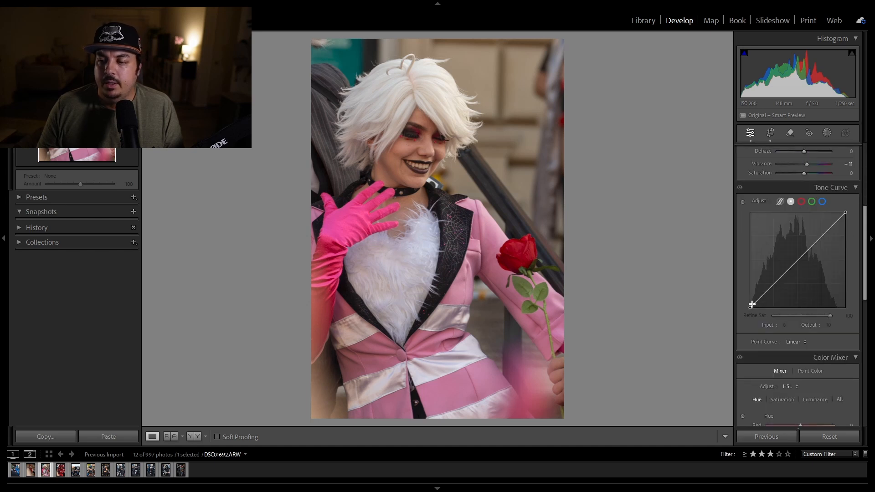
click(798, 260)
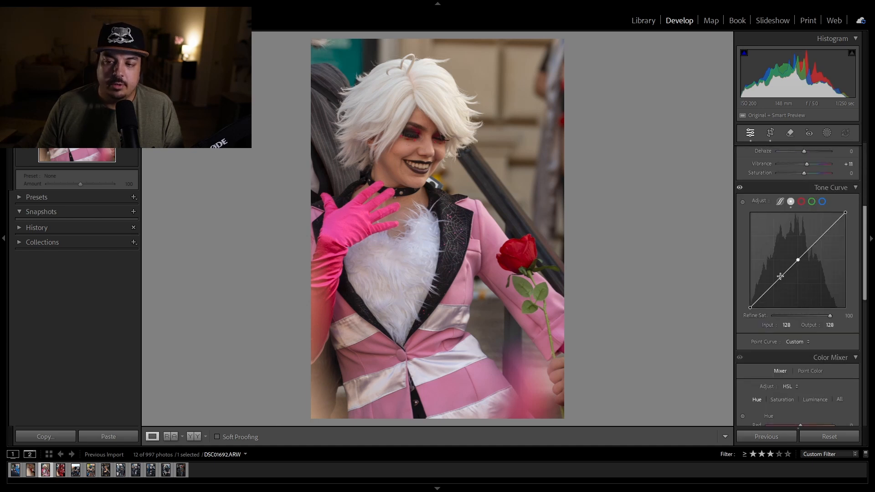
click(773, 284)
click(820, 236)
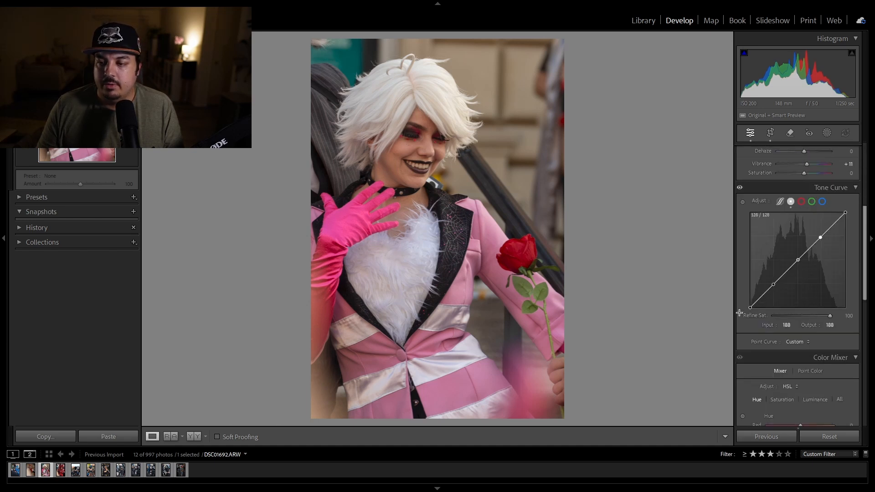
- Shape the tone curve into a faded S-curve: black point output 16, midpoint 125 to 132, shadows slightly lowered and highlights slightly raised
drag(750, 307, 741, 302)
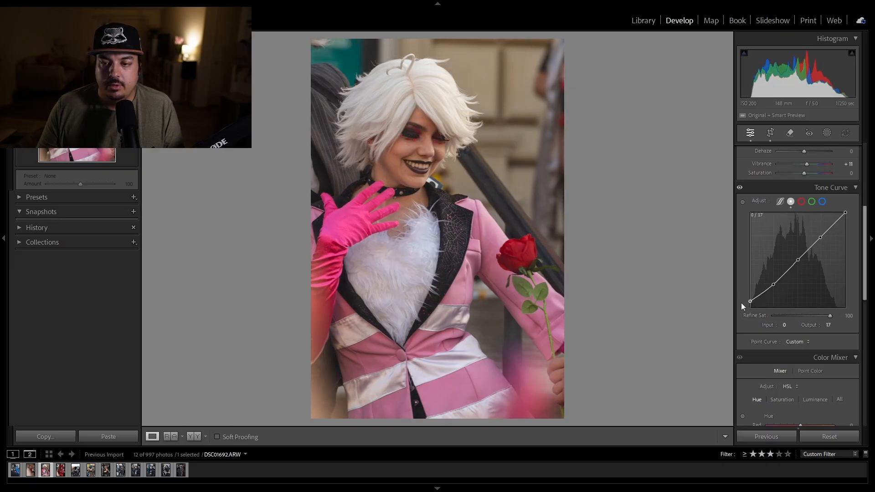
drag(772, 286, 772, 288)
drag(820, 237, 843, 218)
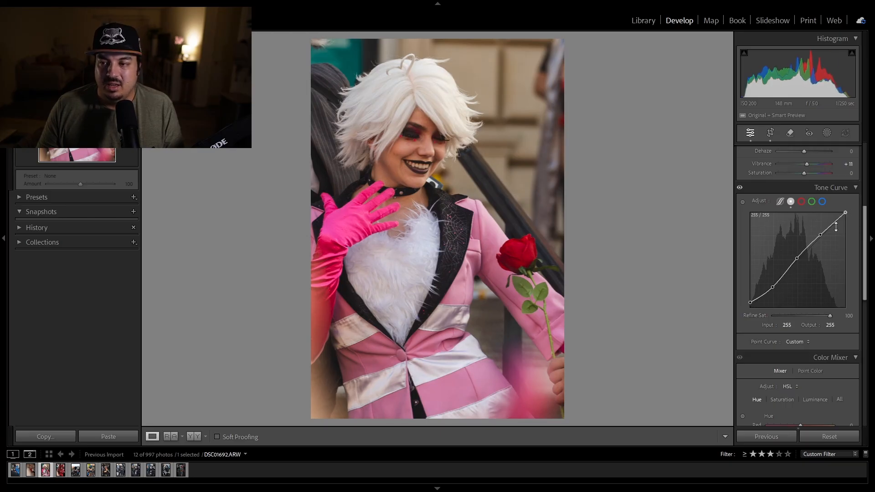
click(797, 257)
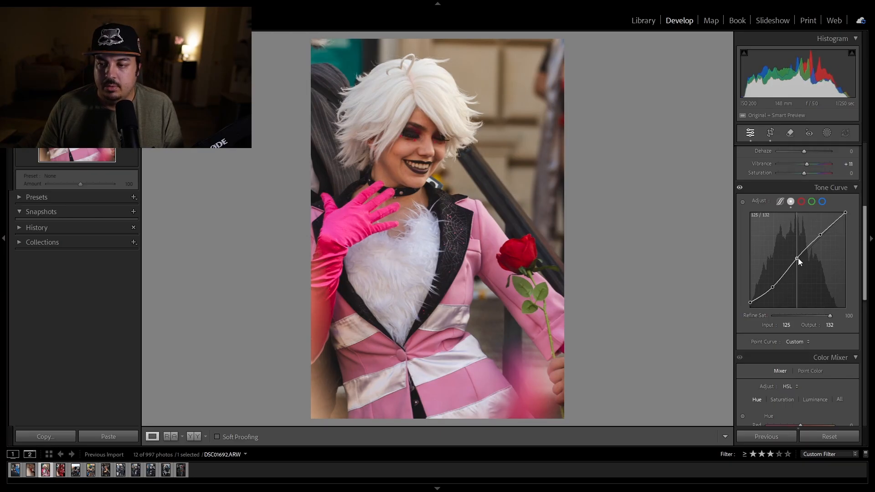
click(774, 287)
drag(750, 302, 749, 302)
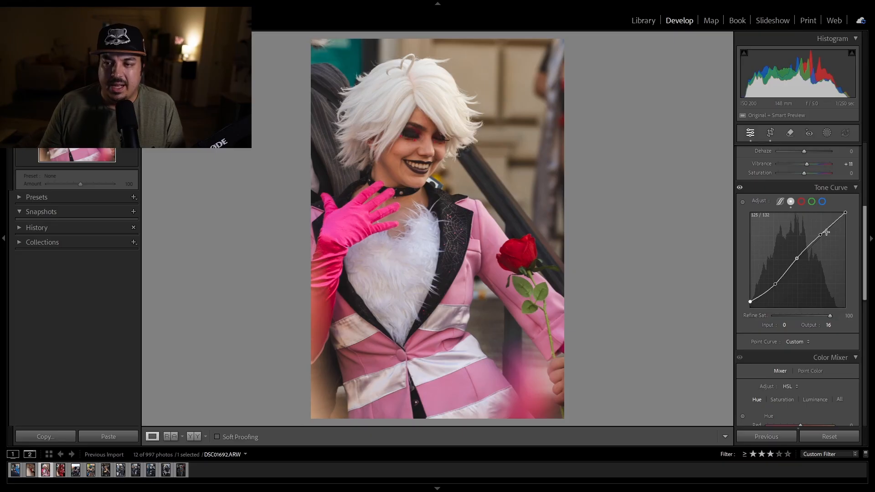
drag(820, 234, 821, 234)
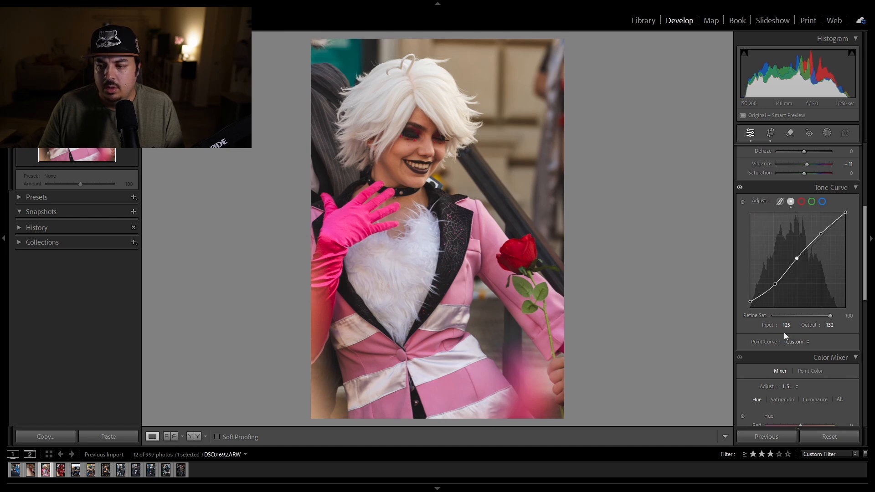
- Set Exposure to +0.79 and inspect the cosplayer's face up close
scroll(769, 324, up, 5)
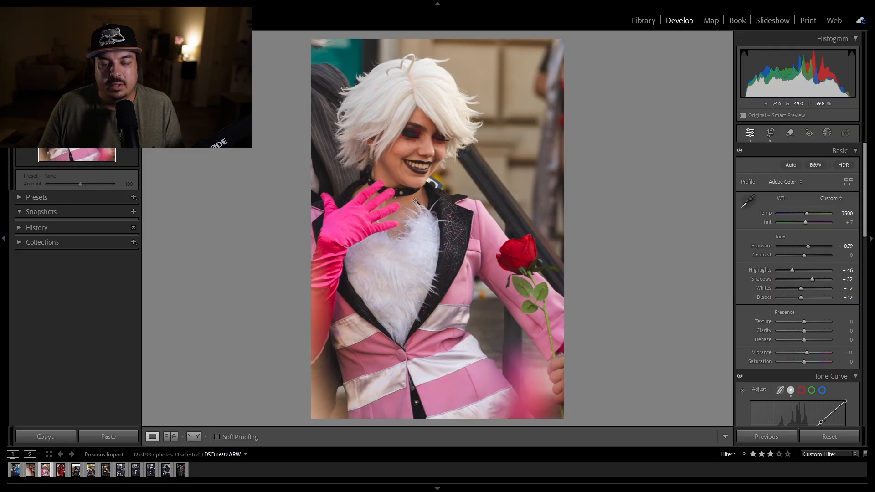
click(415, 137)
click(405, 254)
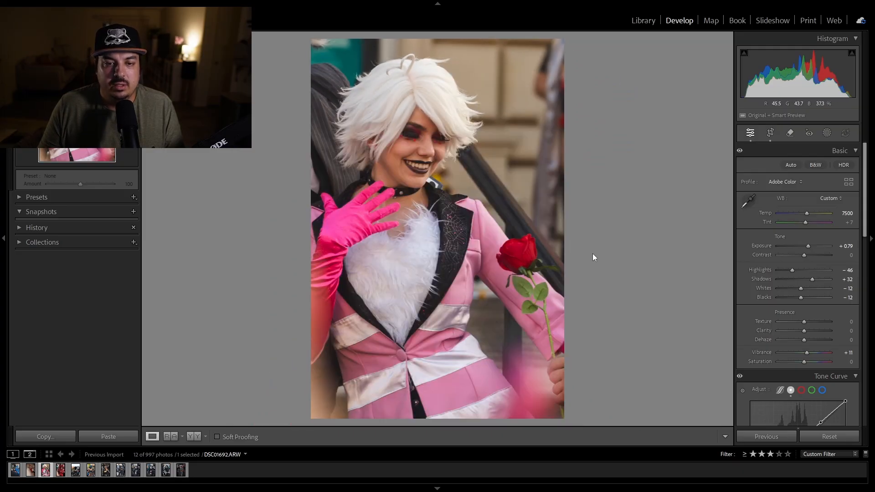
- Brighten and enrich the skin tones with Orange saturation at +12 and Orange luminance at +16
scroll(751, 332, down, 10)
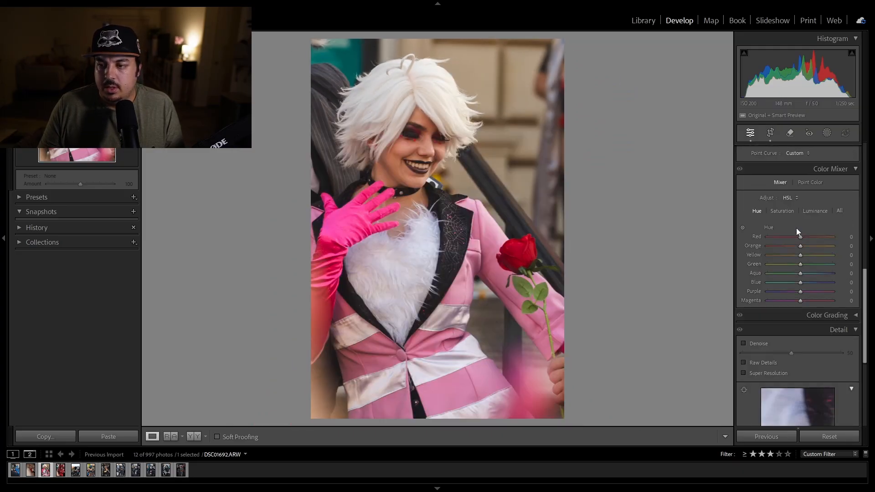
click(786, 211)
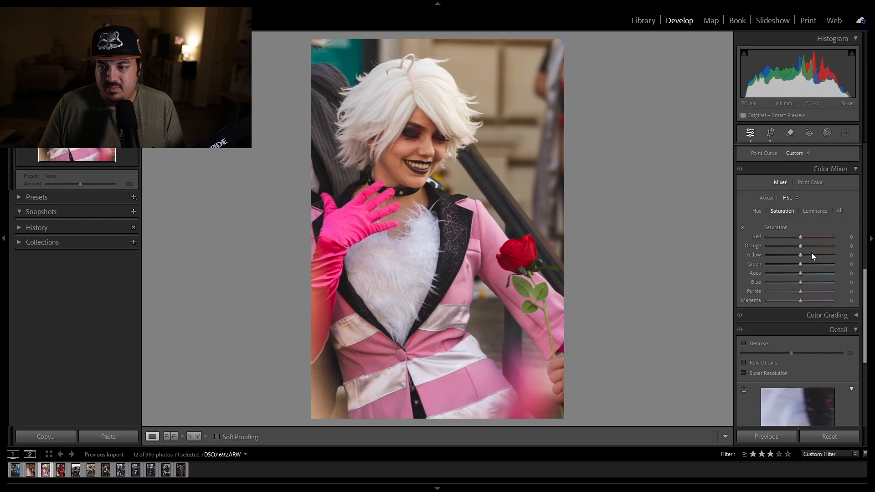
drag(801, 246, 806, 247)
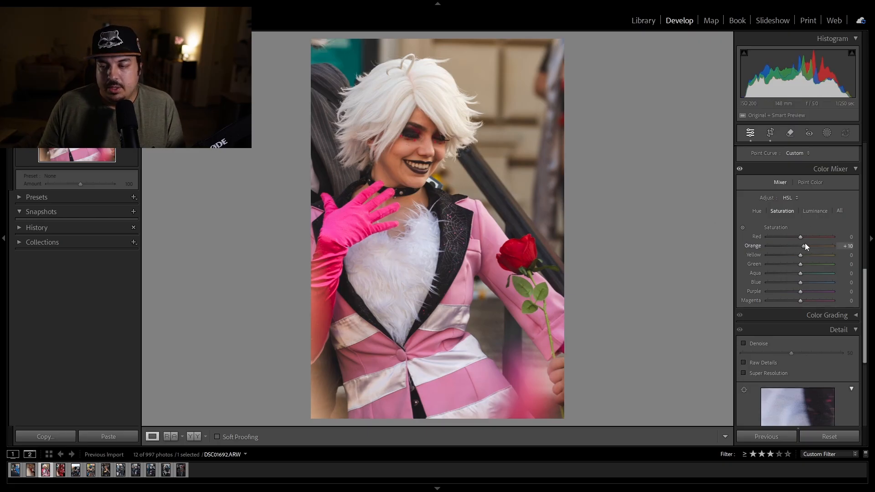
click(814, 210)
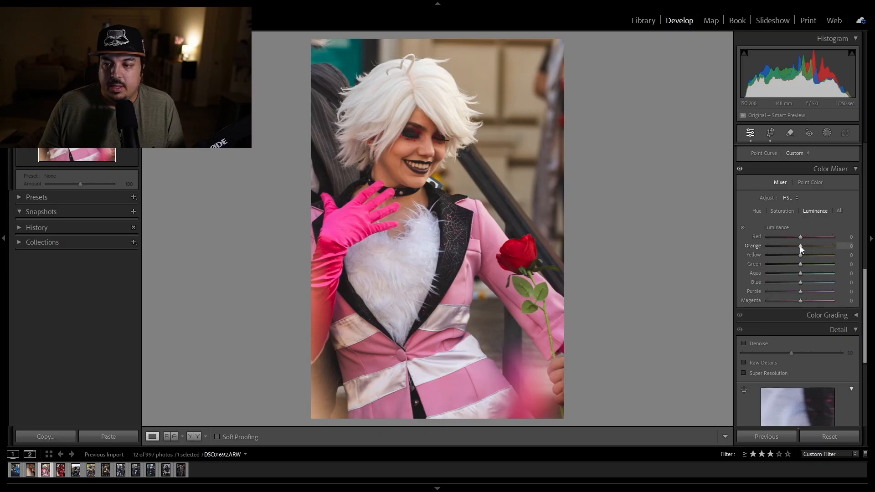
mouse_move(800, 245)
mouse_down()
mouse_move(810, 245)
mouse_move(801, 244)
mouse_up()
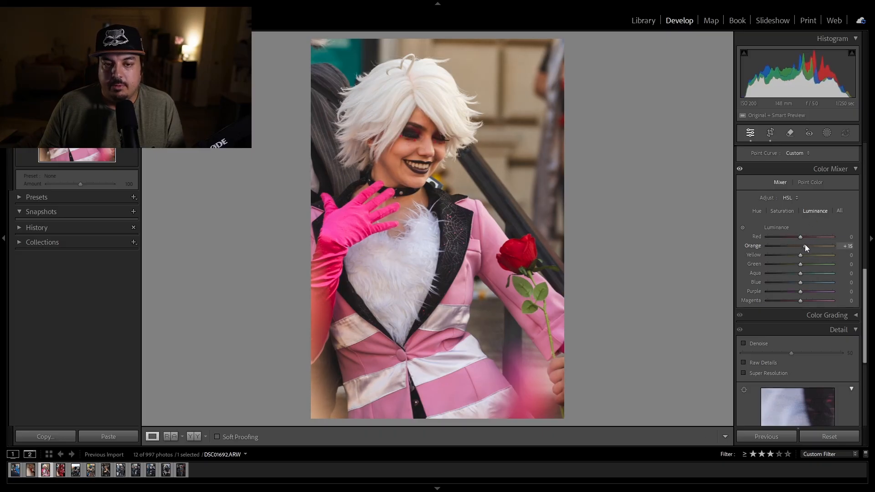
mouse_move(804, 244)
mouse_down()
mouse_move(838, 243)
mouse_move(759, 244)
mouse_move(803, 246)
mouse_up()
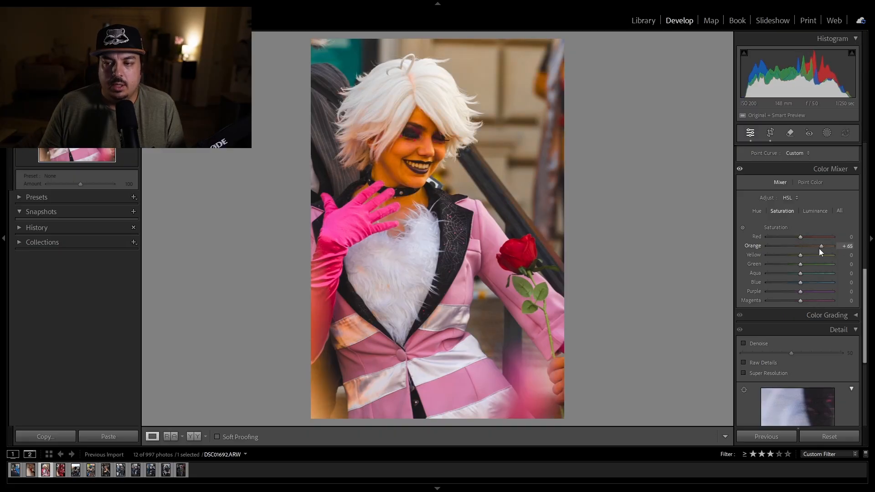
- Push Orange saturation to +100 and undo it, and try a Red luminance change before resetting it to 0
drag(819, 247, 860, 246)
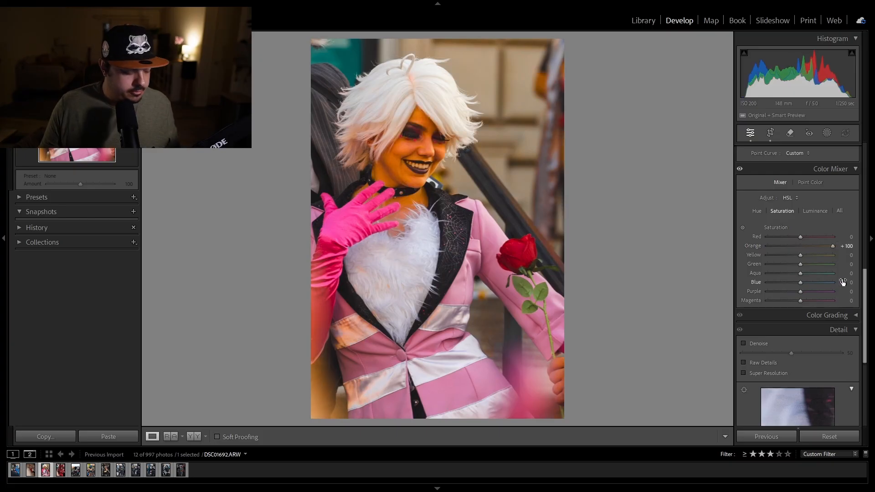
key(ctrl+z)
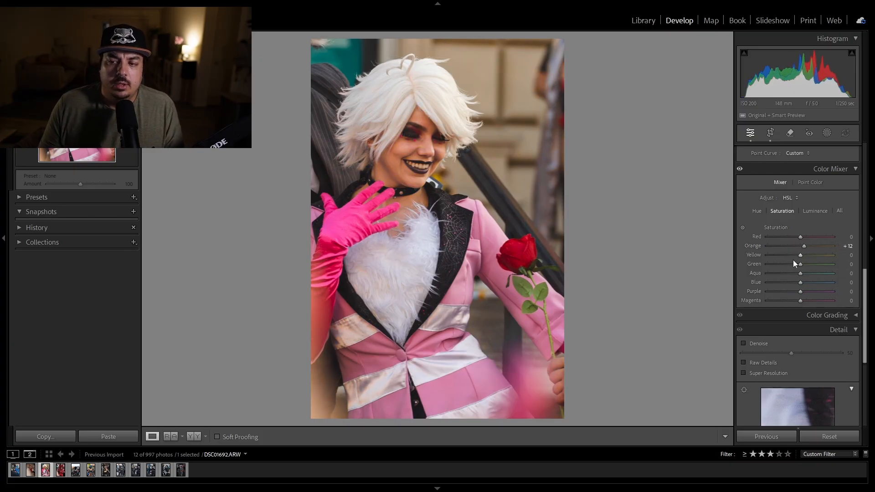
click(813, 210)
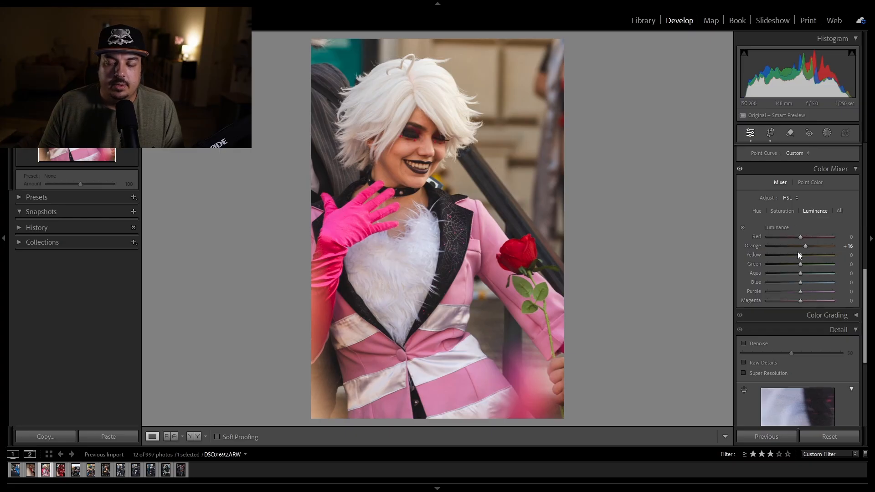
drag(800, 236, 808, 239)
double_click(808, 239)
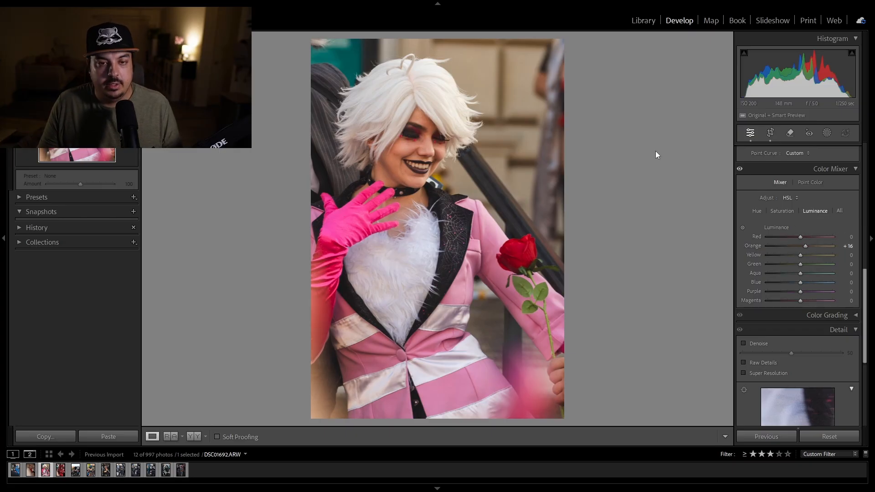
- Compare the portrait before and after the edits several times and check its crop framing against the full photo
key(backslash)
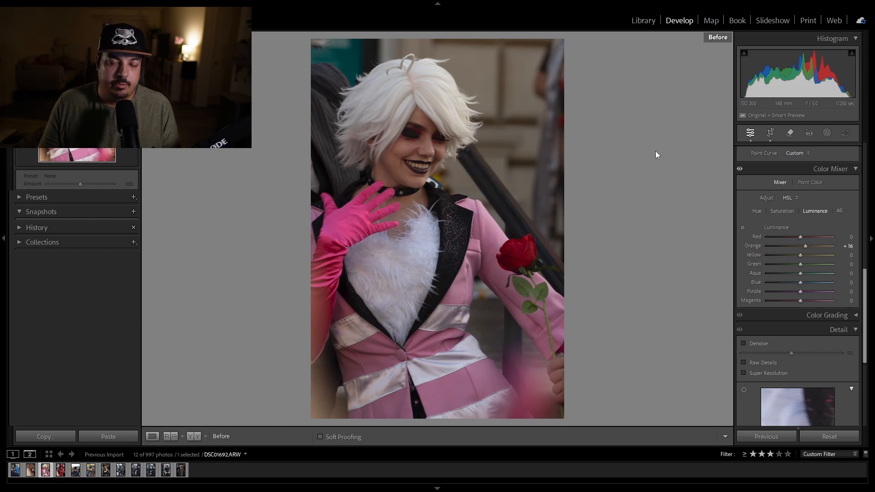
key(backslash)
key(backslash)
key(backslash)
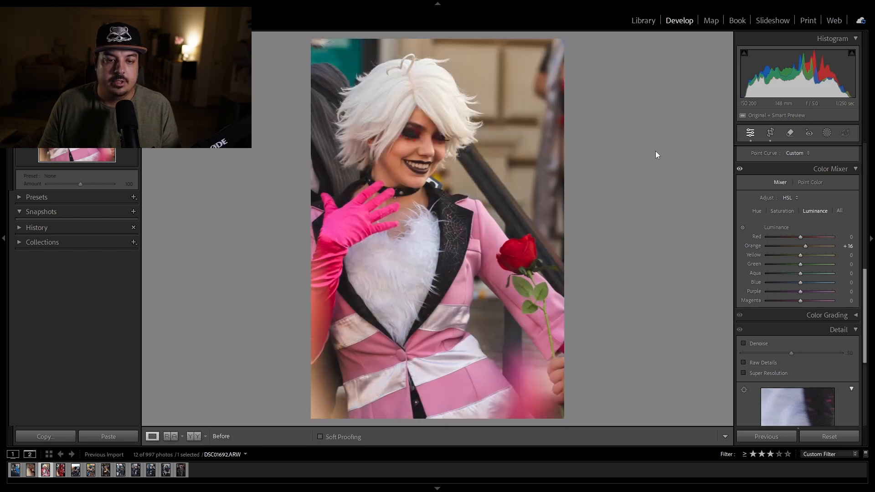
key(backslash)
key(backslash)
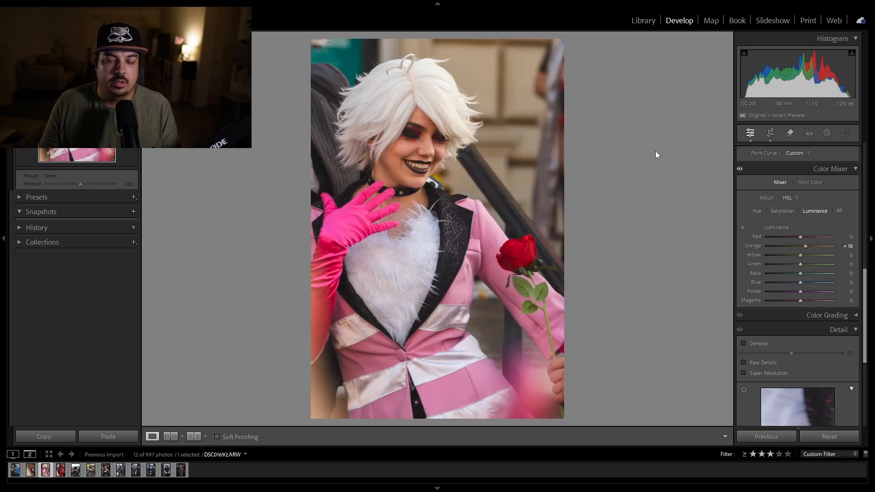
key(backslash)
key(backslash)
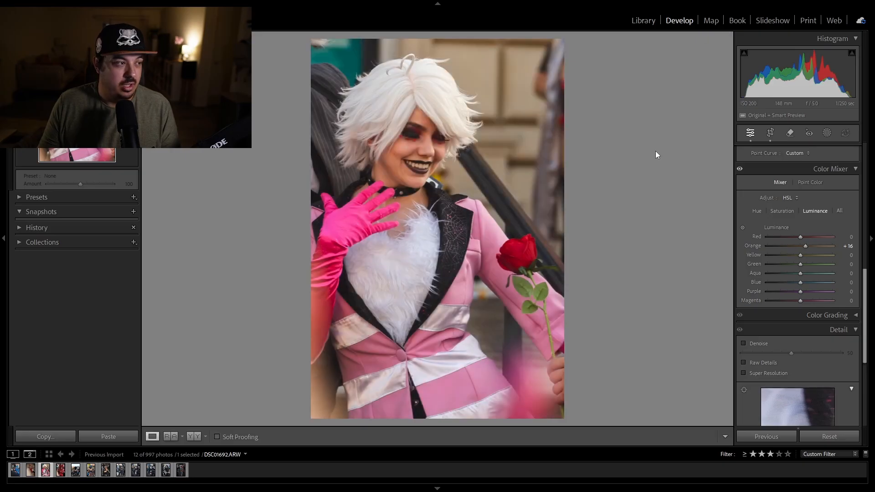
click(771, 133)
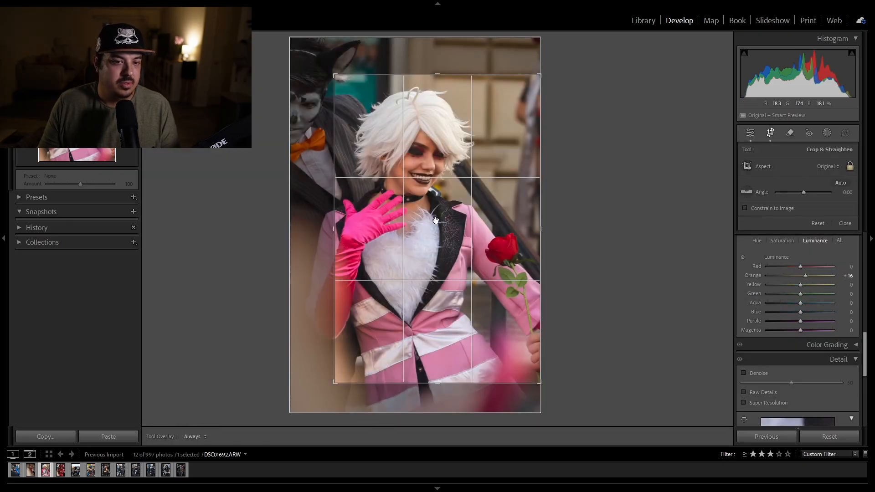
click(750, 133)
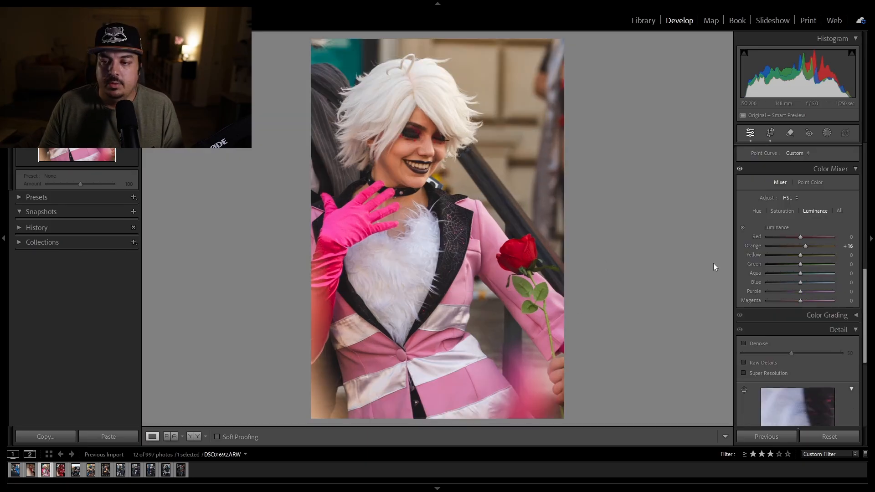
- Cool the photo by lowering the white balance Temp to about 6298
scroll(814, 265, up, 5)
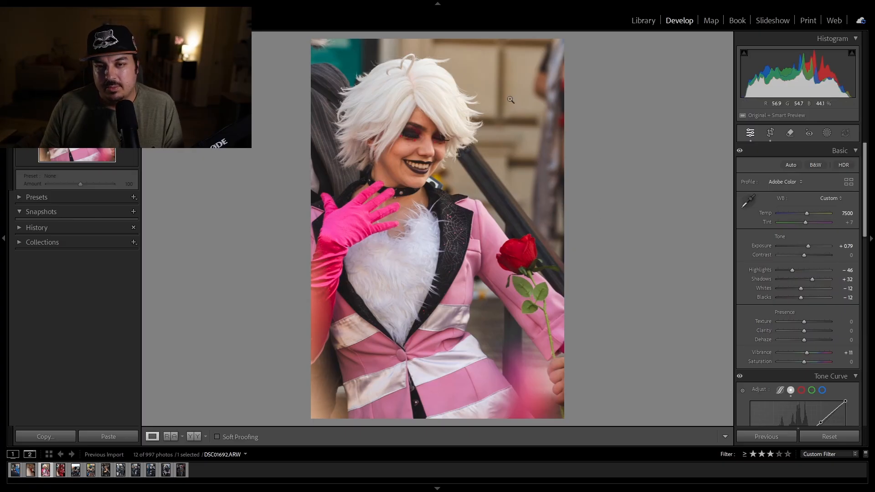
drag(808, 214, 806, 214)
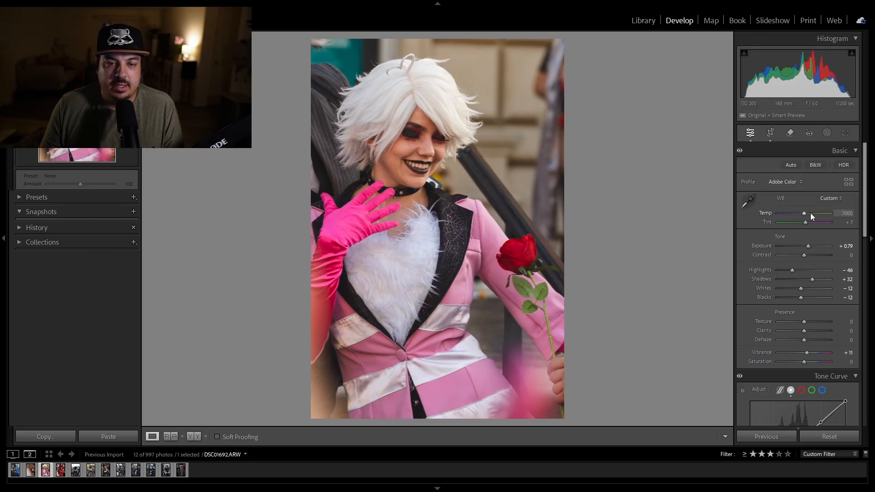
drag(807, 212, 799, 212)
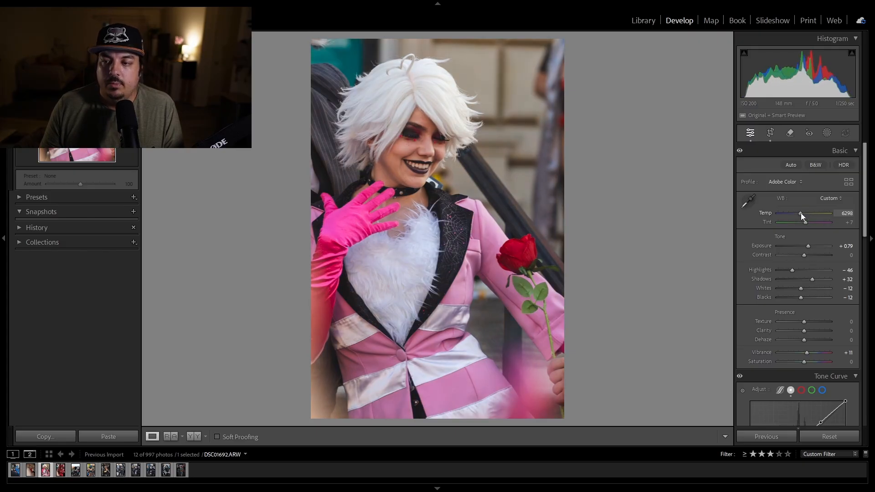
- Warm the white balance Temp slightly and create a mask that selects the subject
drag(800, 213, 805, 212)
key(shift+w)
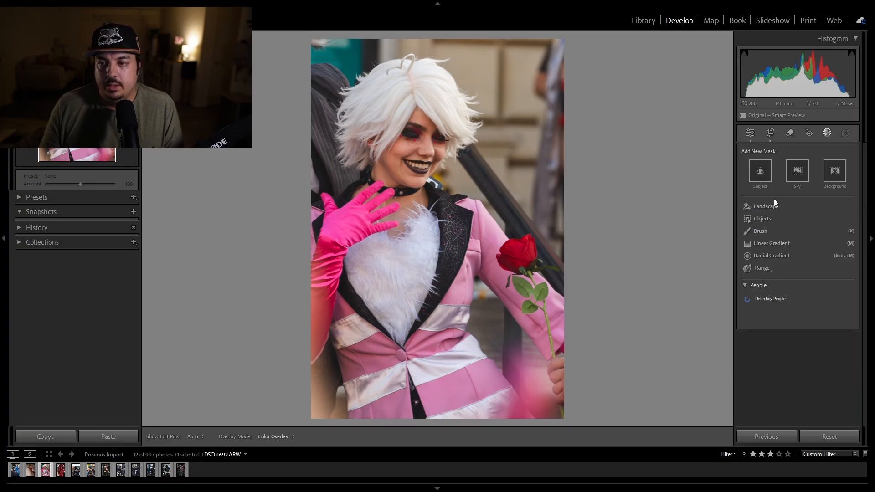
click(759, 176)
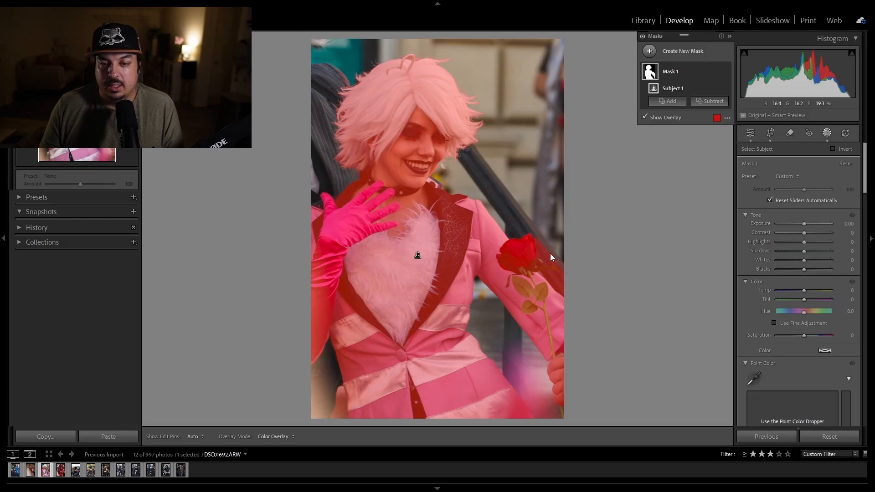
- Subtract the dark railing areas beside and below the rose from the subject mask using object selections and brush strokes
click(704, 104)
click(722, 190)
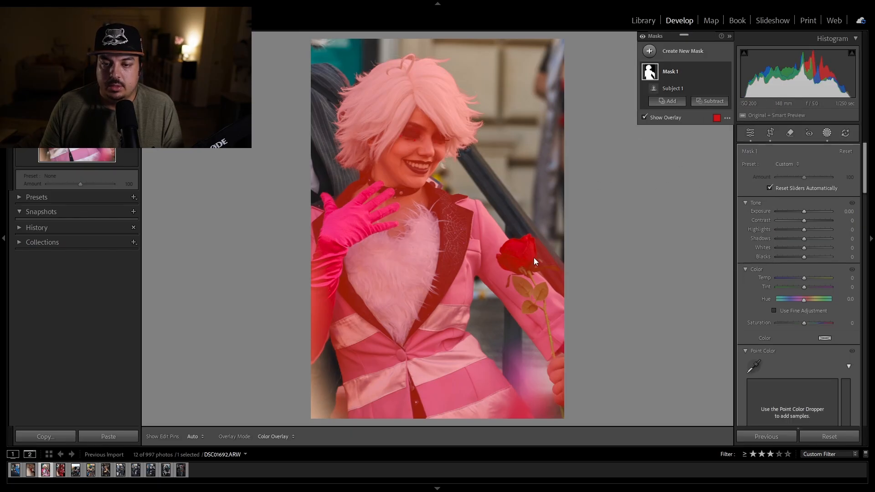
drag(539, 234, 554, 264)
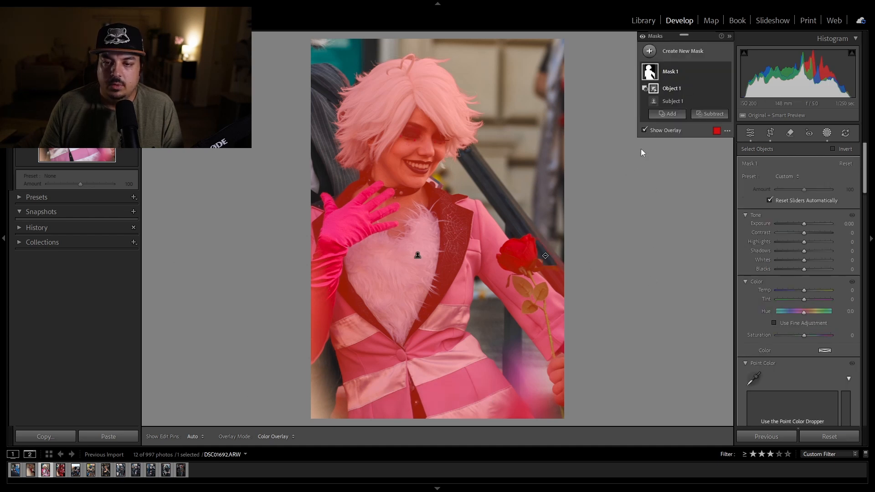
click(706, 114)
click(720, 213)
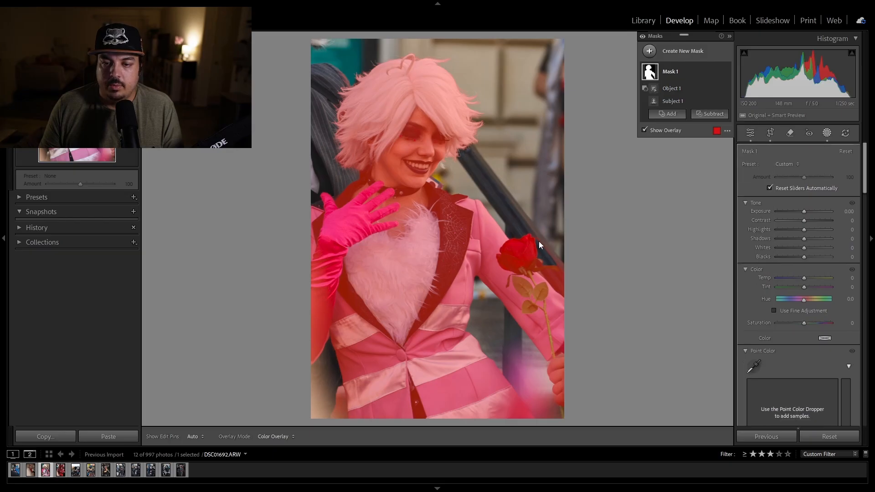
mouse_move(550, 238)
mouse_down()
mouse_move(556, 251)
mouse_move(552, 238)
mouse_up()
click(709, 139)
click(724, 212)
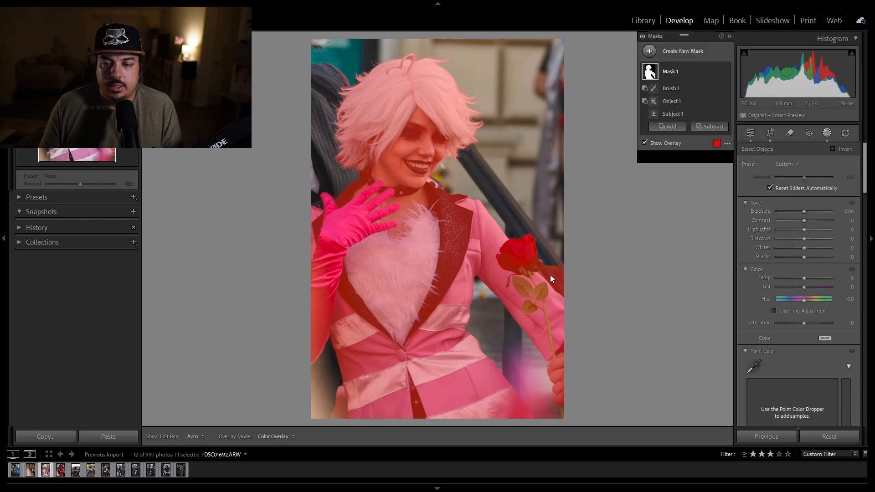
drag(542, 272, 566, 282)
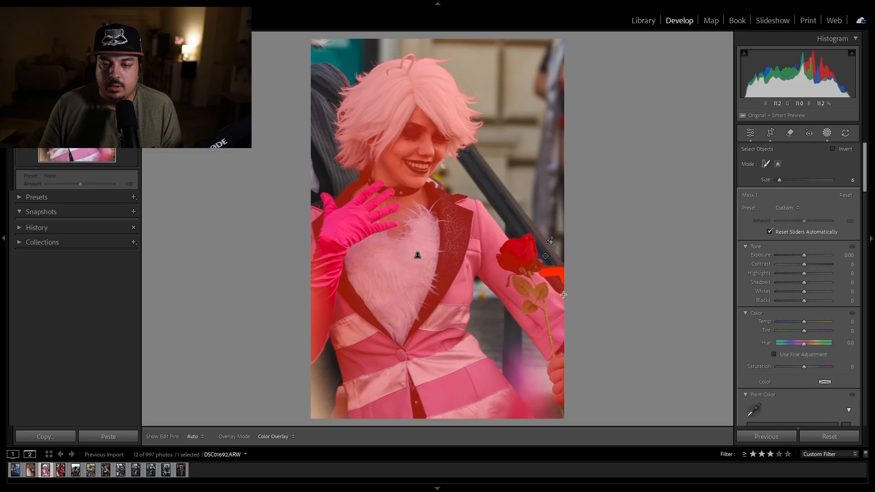
drag(565, 288, 566, 290)
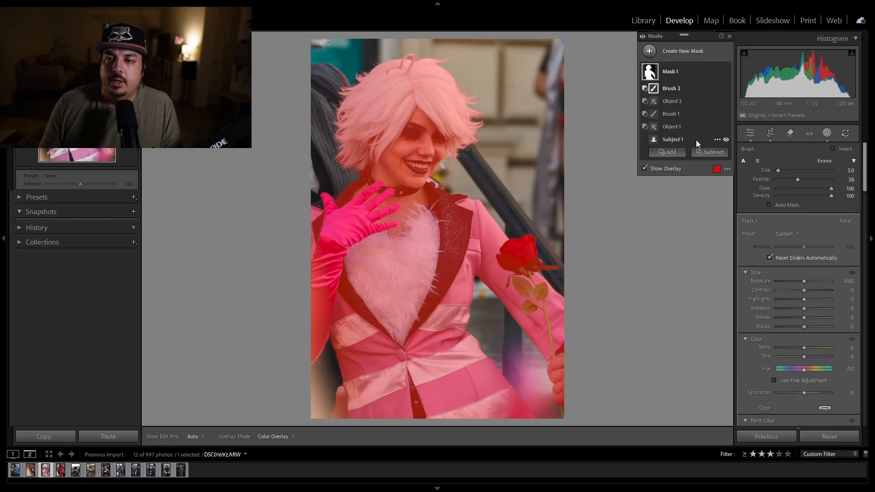
- Duplicate and invert the subject mask, hide its overlay, and set the background's saturation to -15
right_click(672, 75)
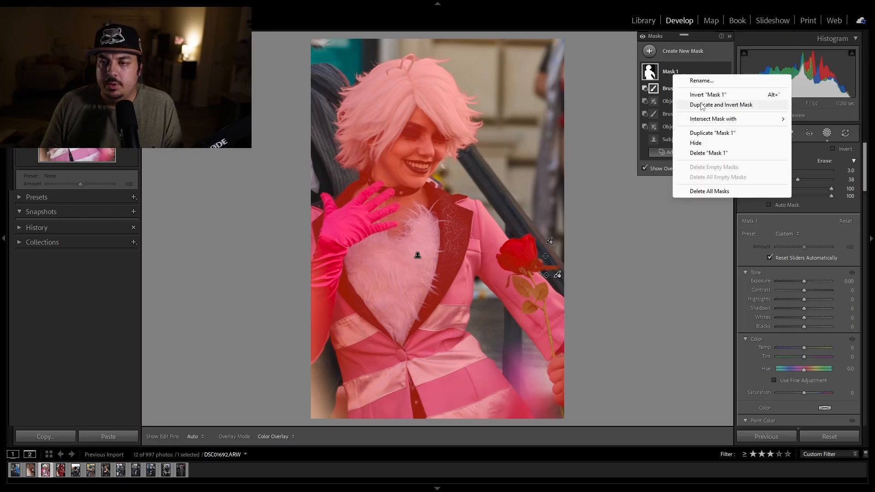
click(701, 105)
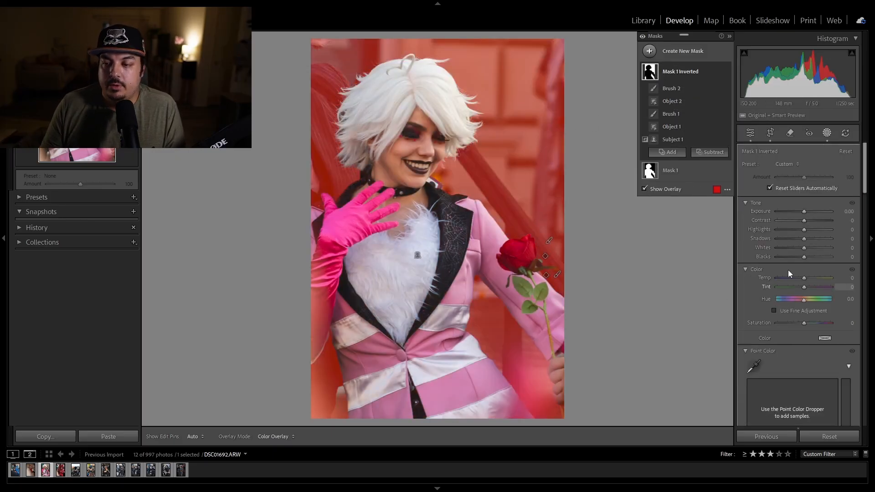
click(680, 73)
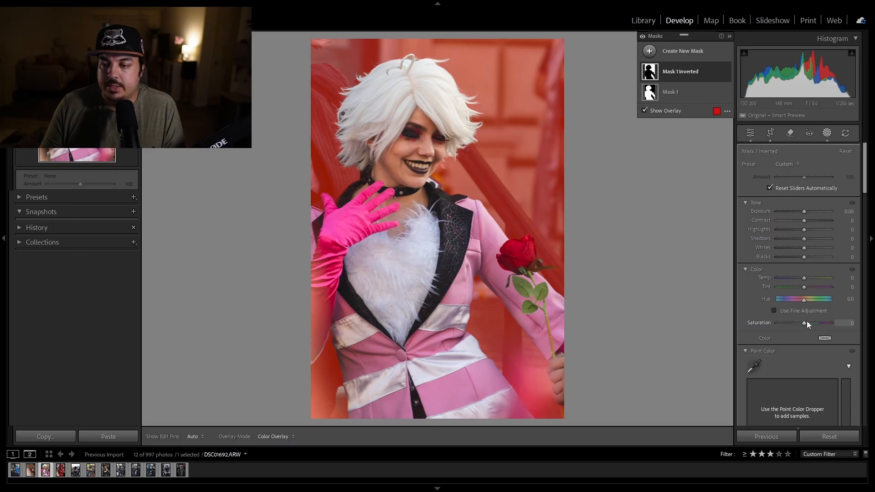
drag(804, 323, 803, 322)
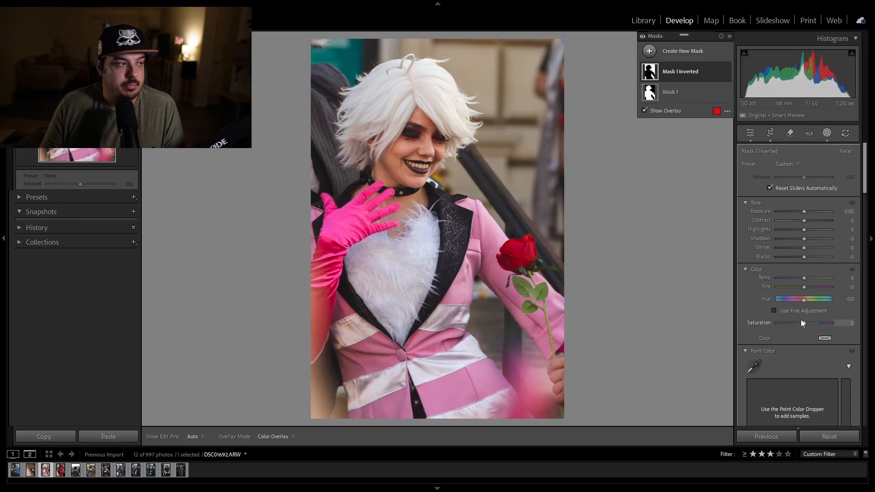
click(644, 111)
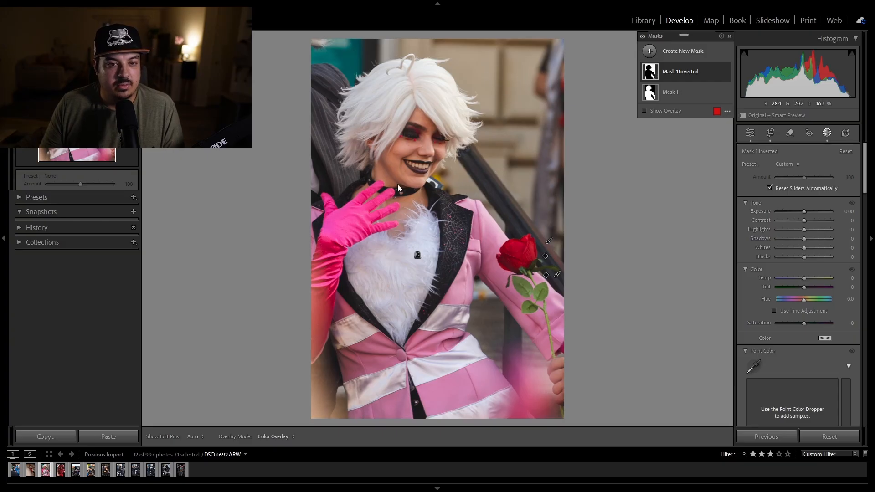
drag(803, 322, 801, 323)
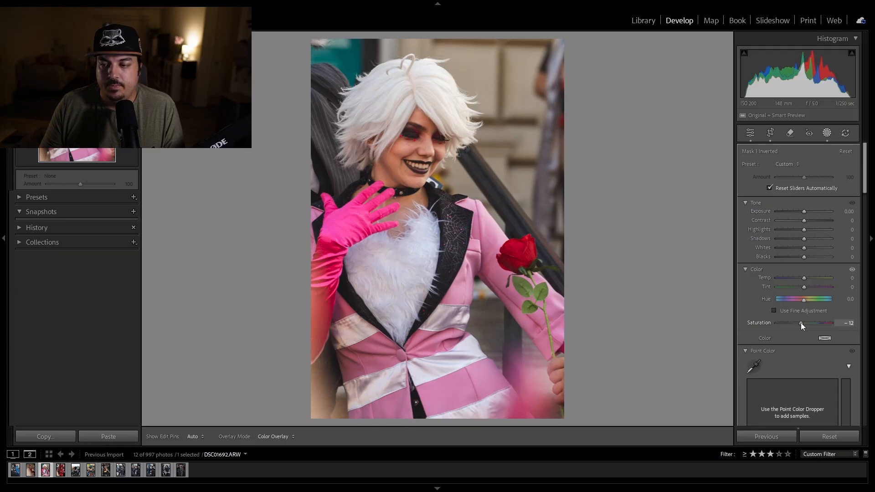
drag(800, 322, 799, 322)
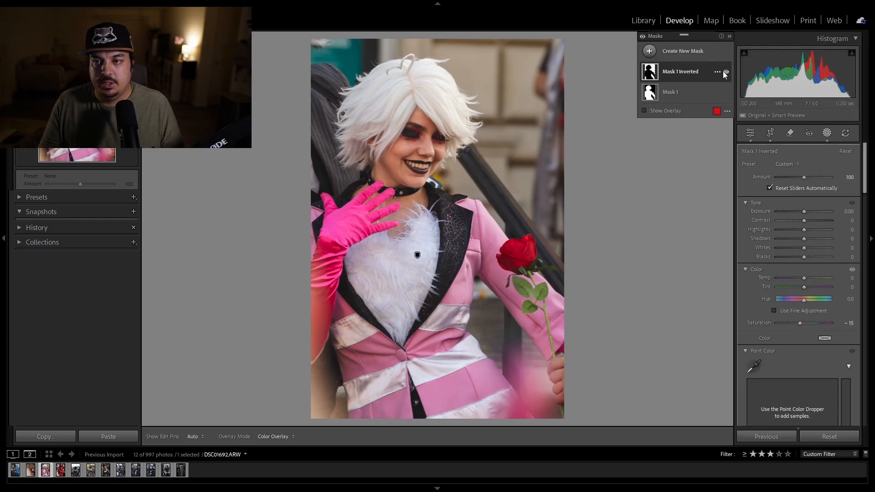
- Compare the photo with the inverted background mask hidden and shown several times
click(725, 72)
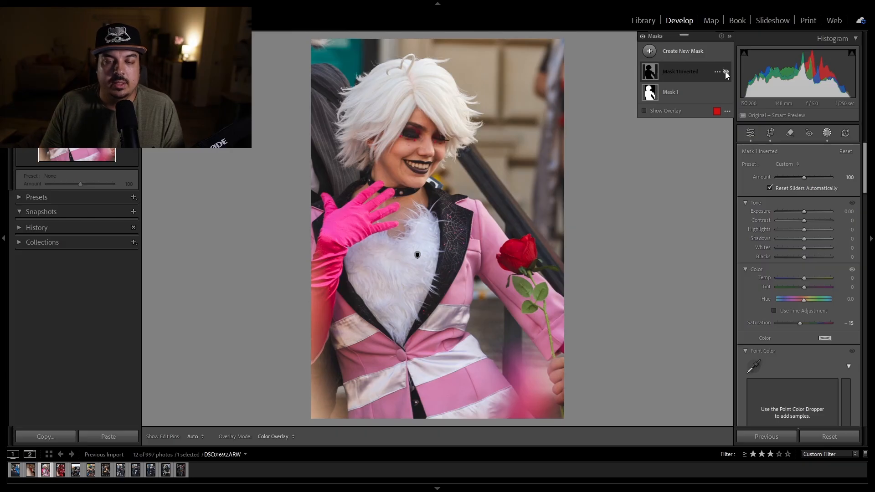
click(725, 72)
click(723, 72)
click(723, 72)
click(723, 72)
click(723, 72)
click(723, 72)
click(723, 72)
- Add a linear gradient mask over the photo's upper part, subtract the subject from it, and set its exposure to -0.47
click(649, 50)
click(705, 157)
drag(497, 42, 460, 283)
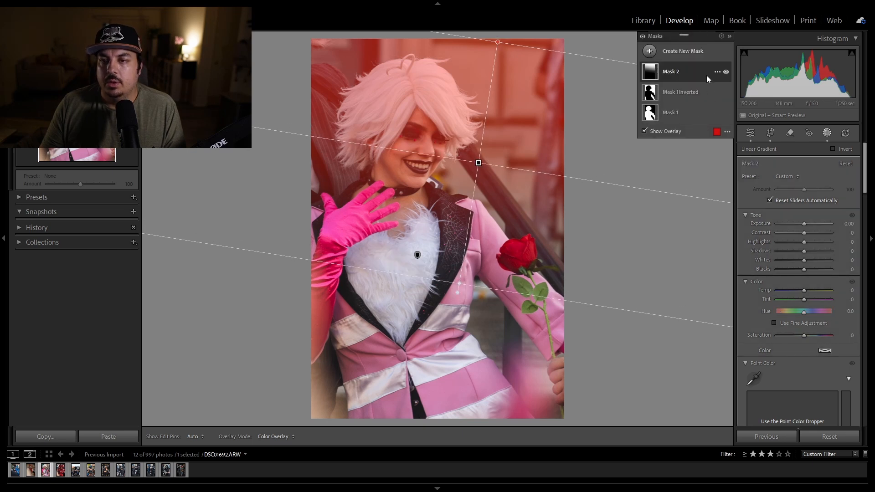
click(708, 104)
click(713, 123)
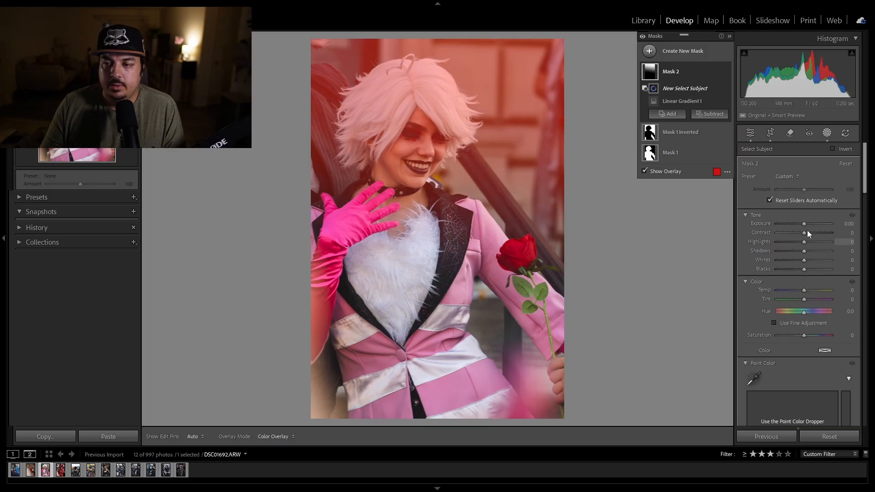
drag(807, 224, 803, 222)
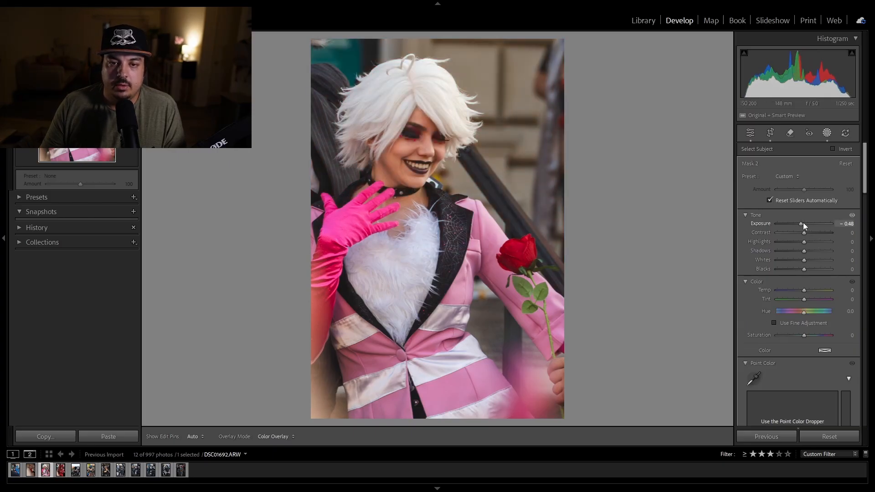
drag(803, 222, 803, 222)
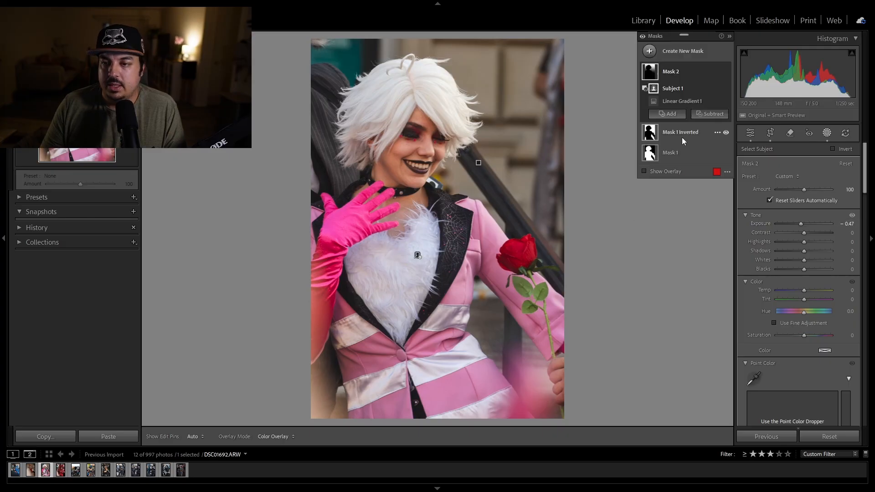
- Add a linear gradient mask rising from the photo's lower edge to the waist and set its exposure to -0.41
click(662, 53)
click(712, 159)
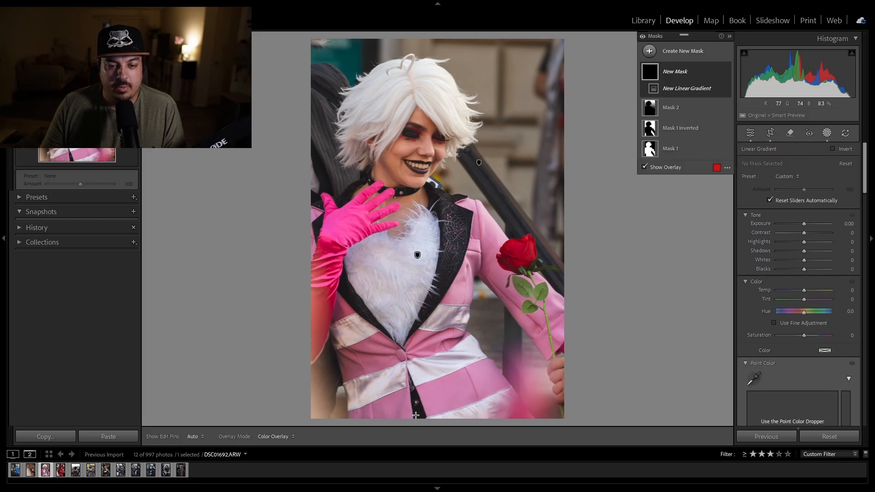
drag(414, 413, 418, 301)
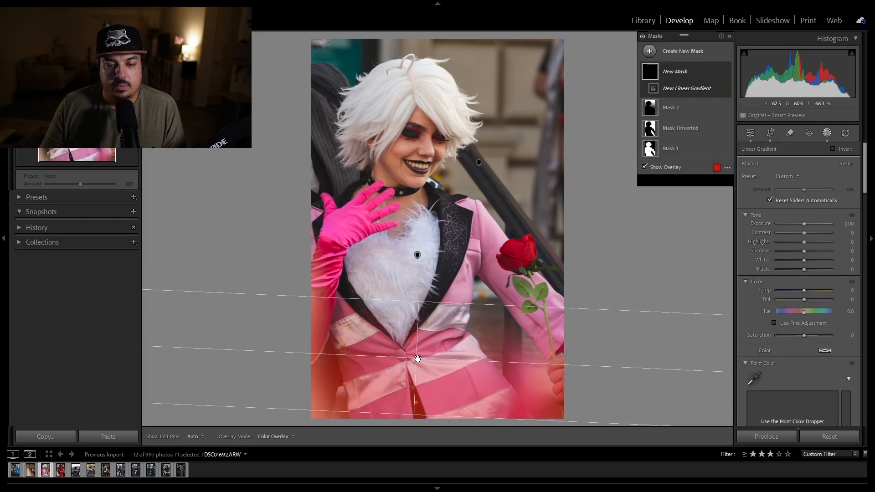
drag(415, 359, 419, 342)
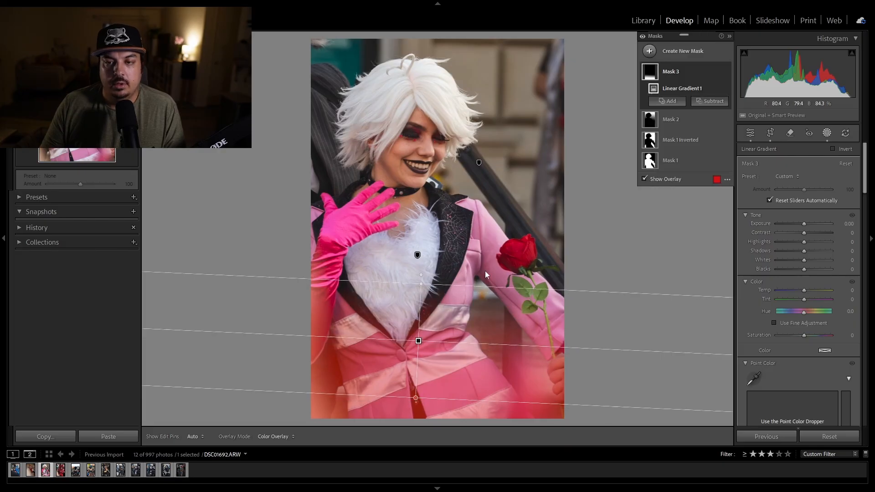
drag(803, 226, 802, 226)
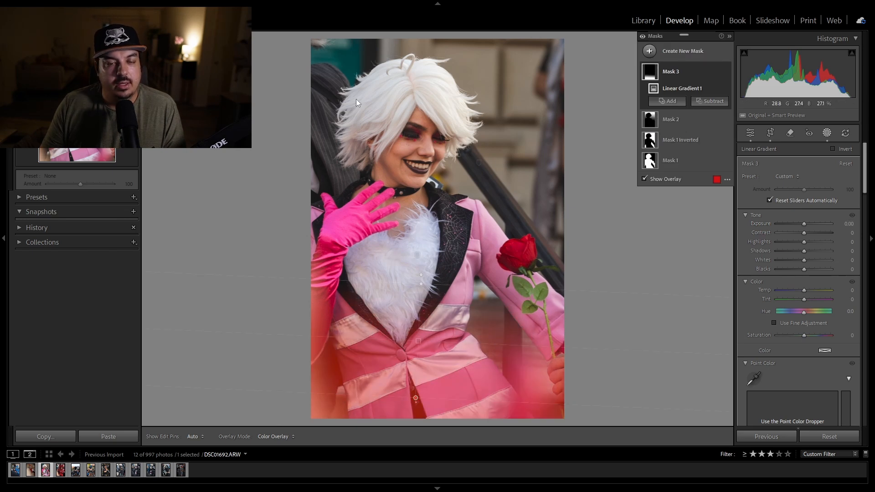
drag(805, 225, 800, 223)
- Compare the photo with the lower gradient mask hidden and shown several times
click(726, 72)
click(726, 71)
click(726, 72)
click(726, 72)
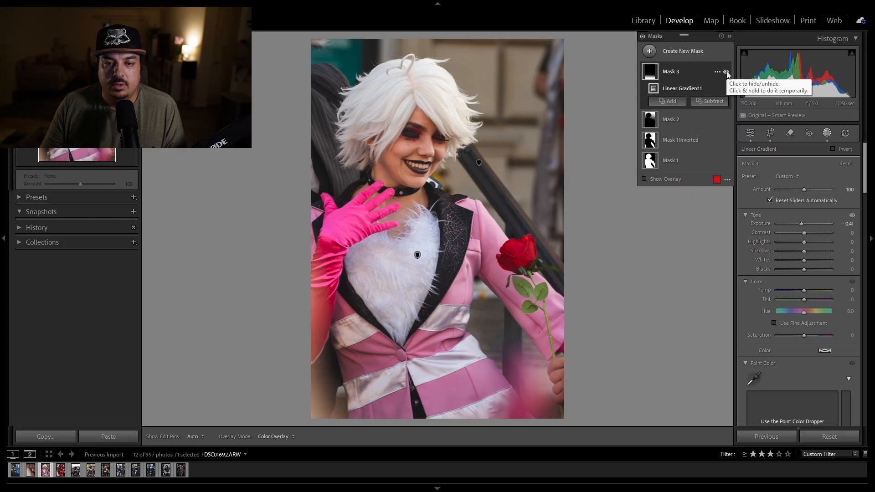
click(727, 71)
click(726, 72)
click(726, 72)
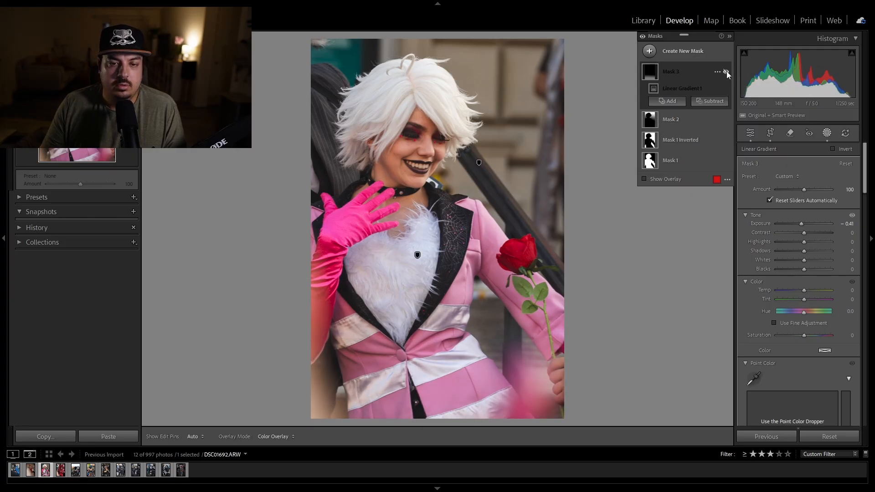
click(726, 71)
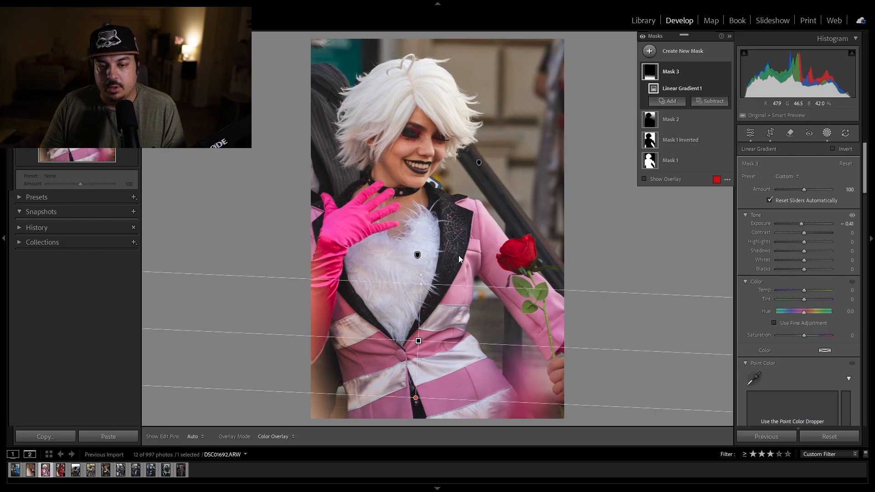
- Widen the lower linear gradient's falloff and move the gradient slightly higher on the jacket
drag(421, 274, 422, 275)
drag(415, 397, 415, 414)
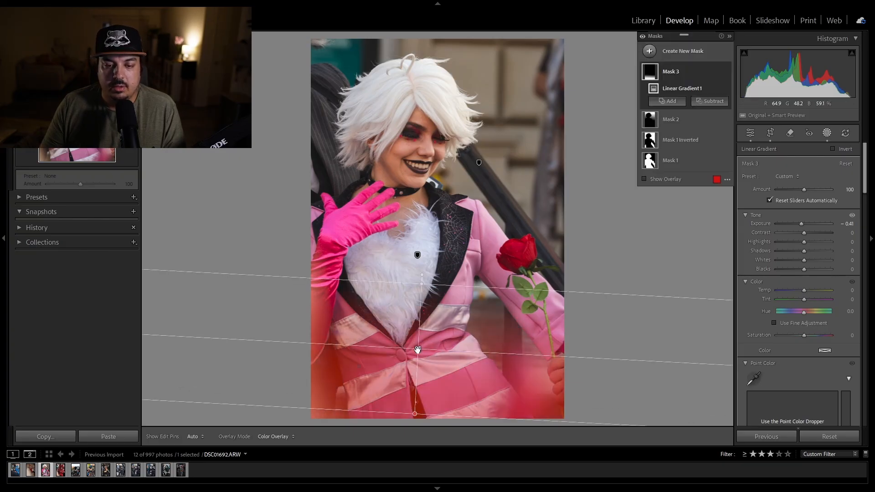
drag(417, 349, 413, 332)
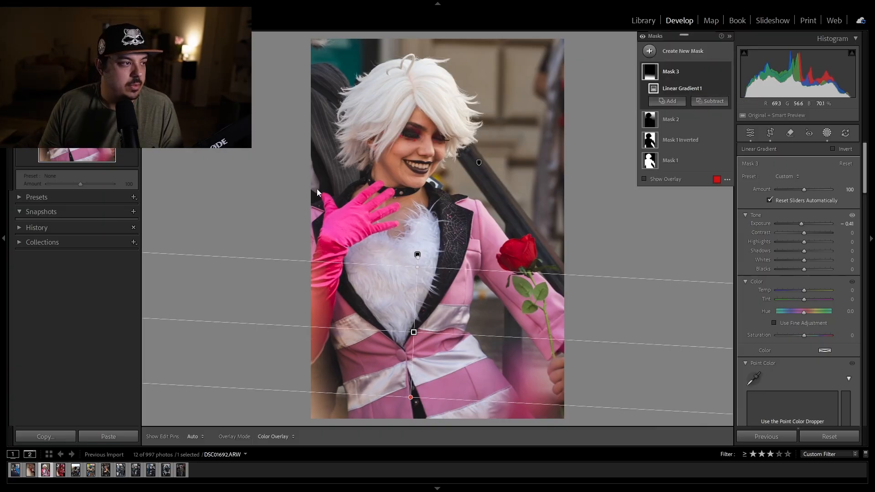
- Add a radial gradient mask around the head and chest, set its exposure to 0.14, and warm its Temp slightly
click(665, 53)
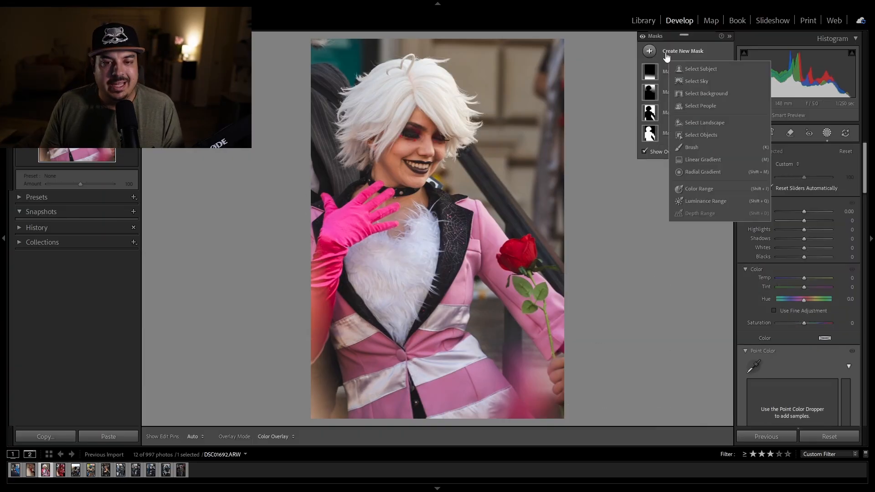
click(705, 171)
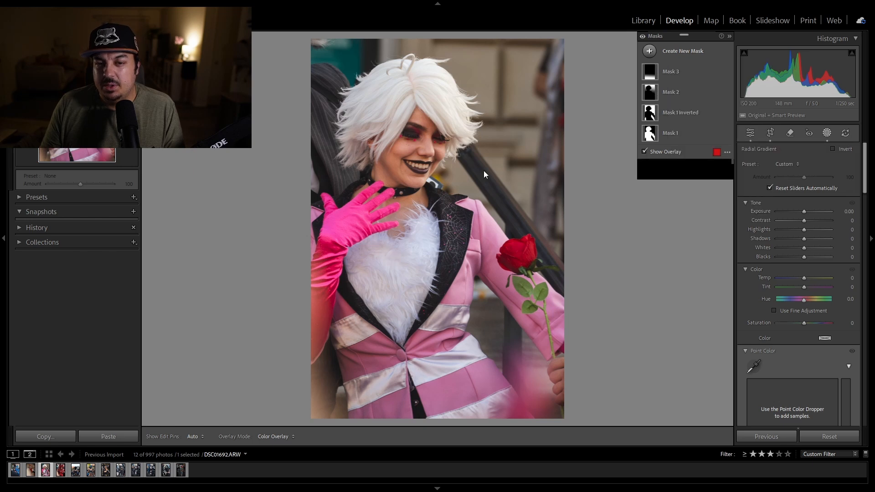
mouse_move(427, 161)
mouse_down()
mouse_move(450, 231)
mouse_move(510, 266)
mouse_move(523, 294)
mouse_up()
drag(420, 172, 421, 187)
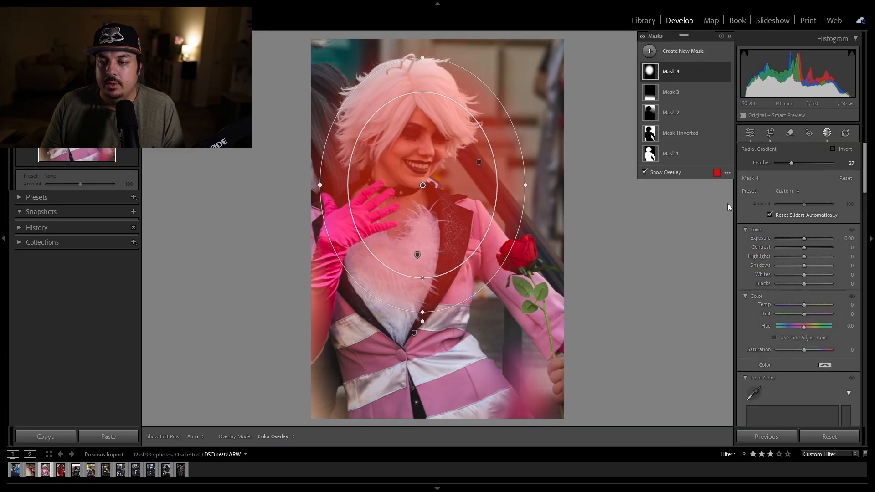
drag(804, 240, 805, 238)
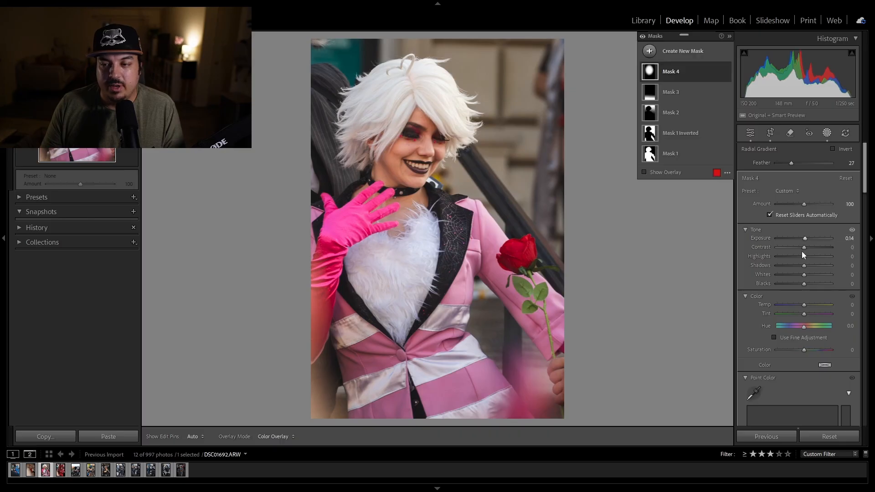
drag(803, 304, 806, 304)
- Refine the subject mask's tones with exposure 0.07, highlights -12, shadows 19 and blacks -3
click(672, 154)
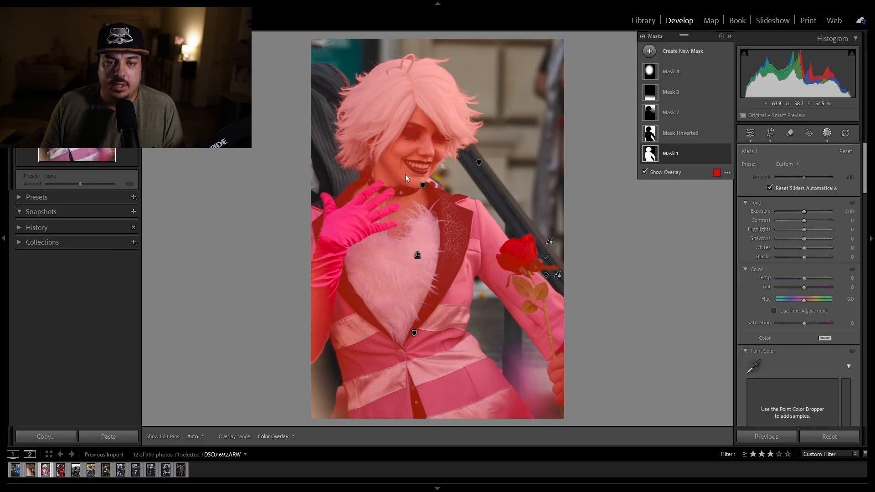
drag(805, 239, 804, 238)
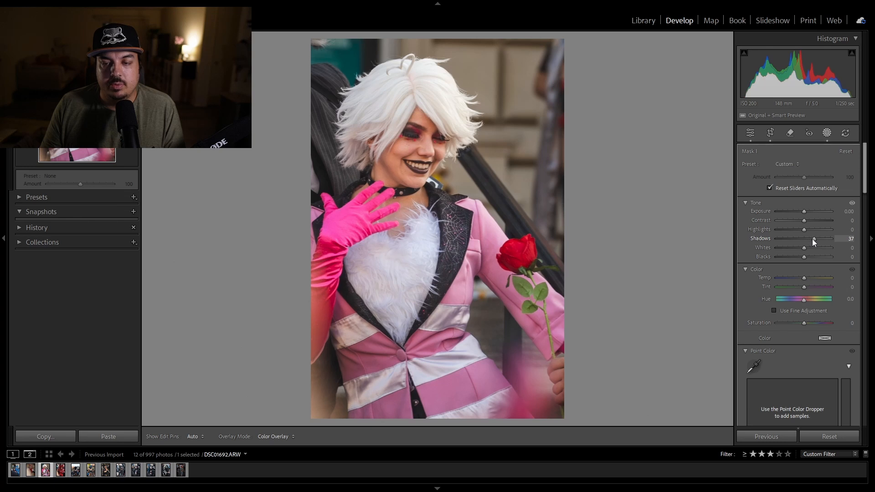
mouse_move(807, 241)
mouse_down()
mouse_move(806, 211)
mouse_move(803, 258)
mouse_move(801, 231)
mouse_up()
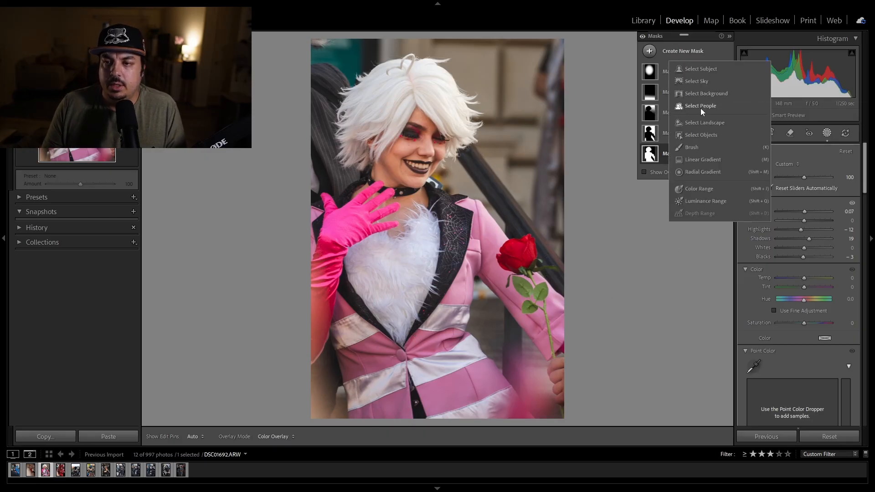
- Create a people mask covering the cosplayer's facial skin and body skin as one combined mask
click(701, 106)
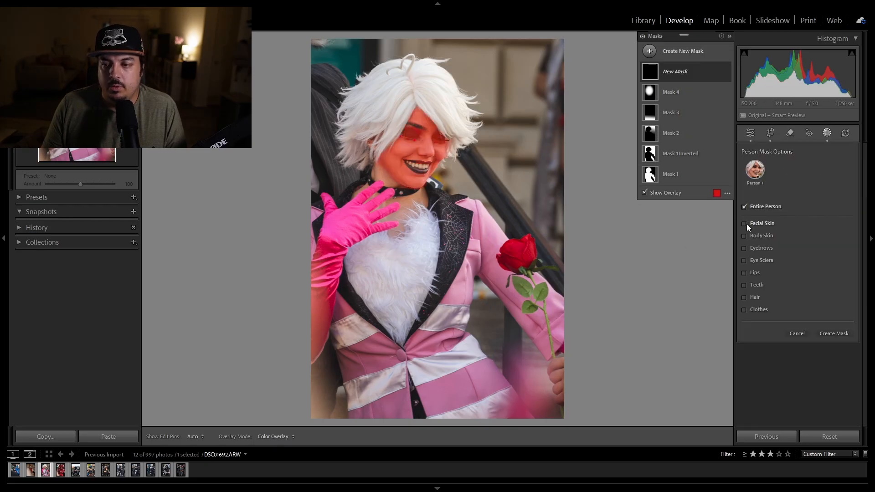
click(746, 223)
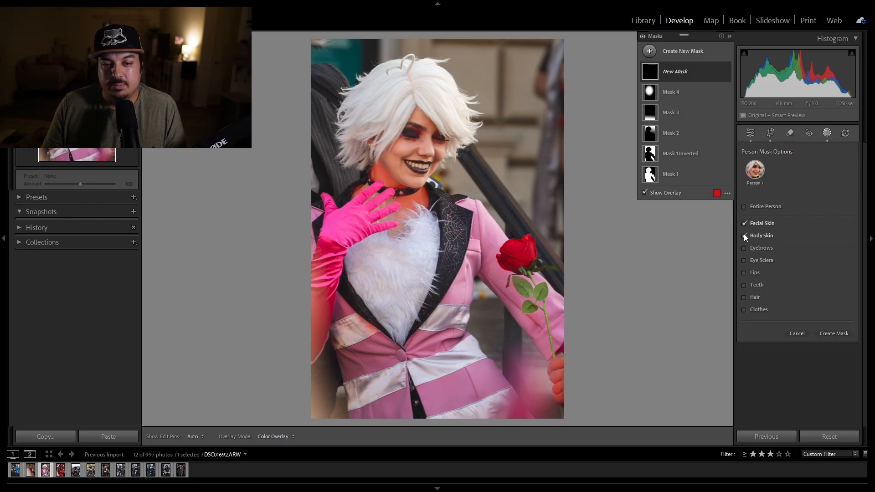
click(744, 234)
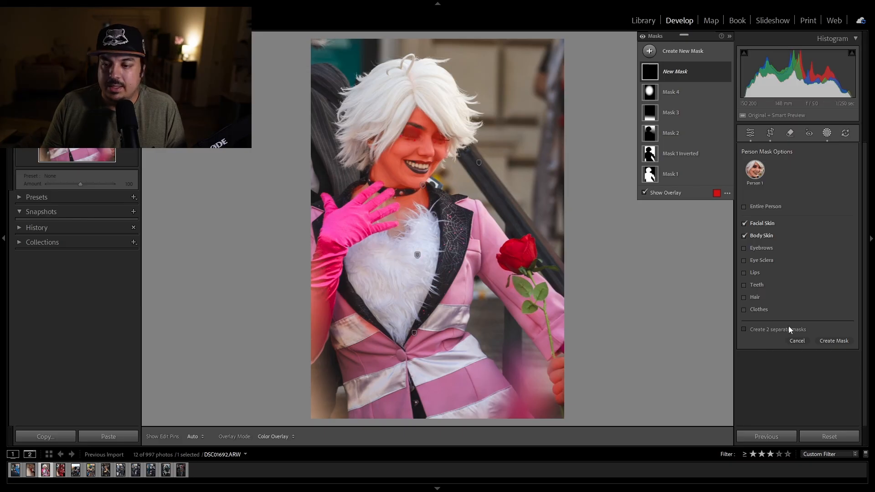
click(834, 341)
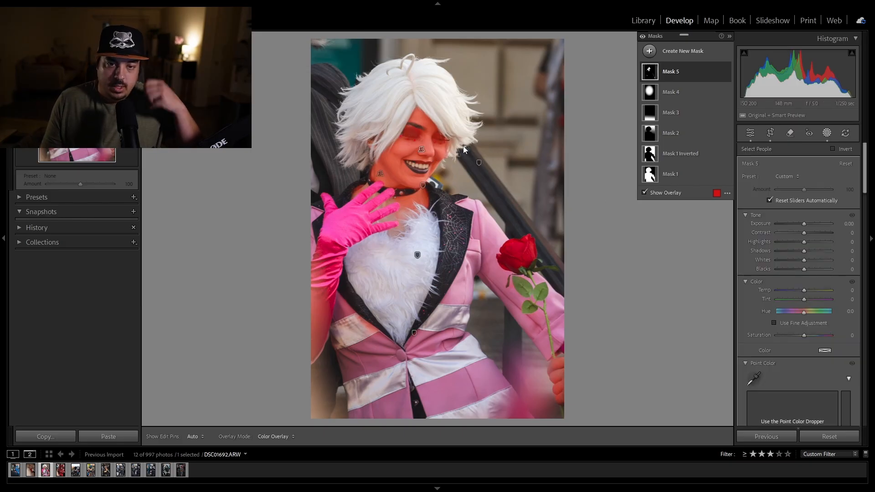
- Try softening the face by lowering the skin mask's clarity to -22, and reset its texture and clarity
key(alt)
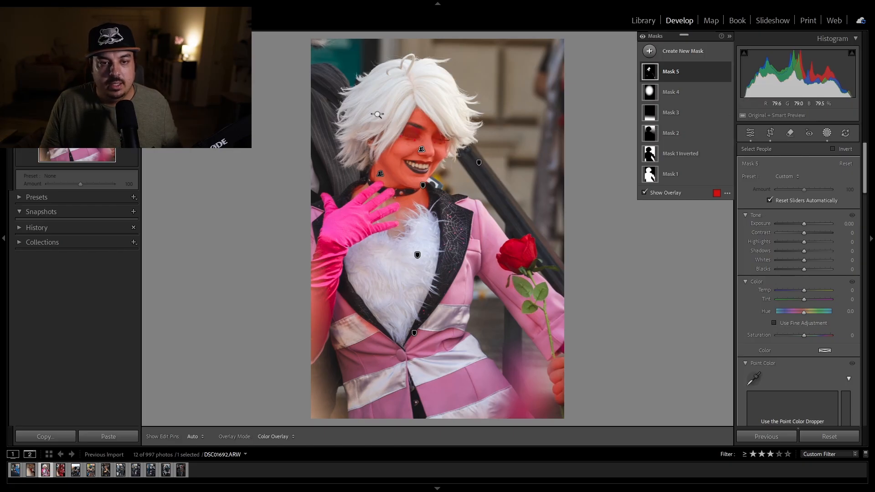
click(413, 138)
scroll(791, 348, down, 4)
scroll(795, 344, down, 5)
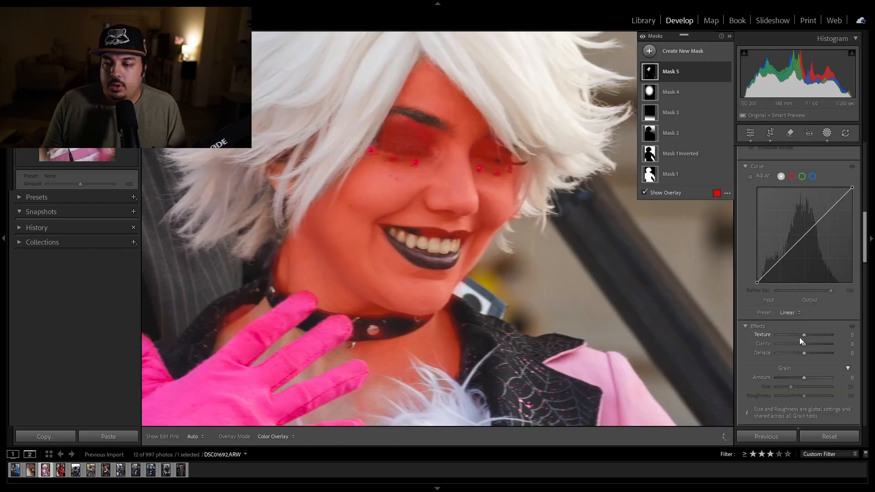
drag(804, 345, 788, 336)
double_click(759, 336)
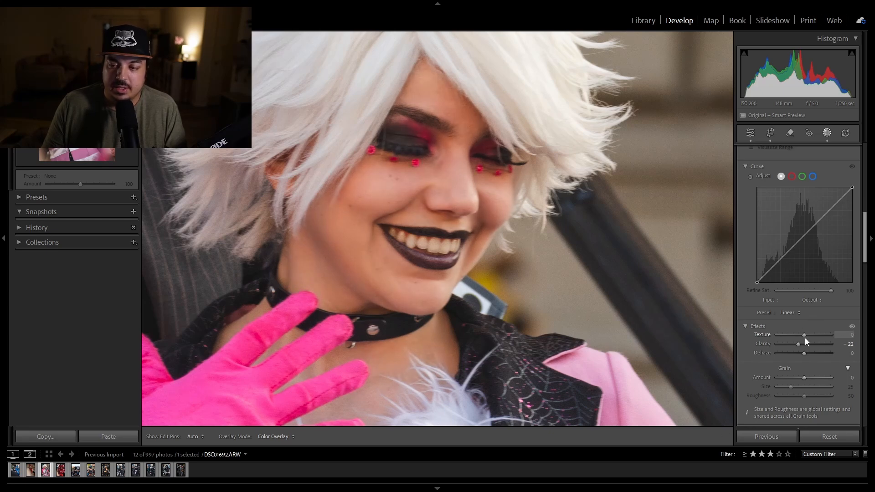
double_click(798, 344)
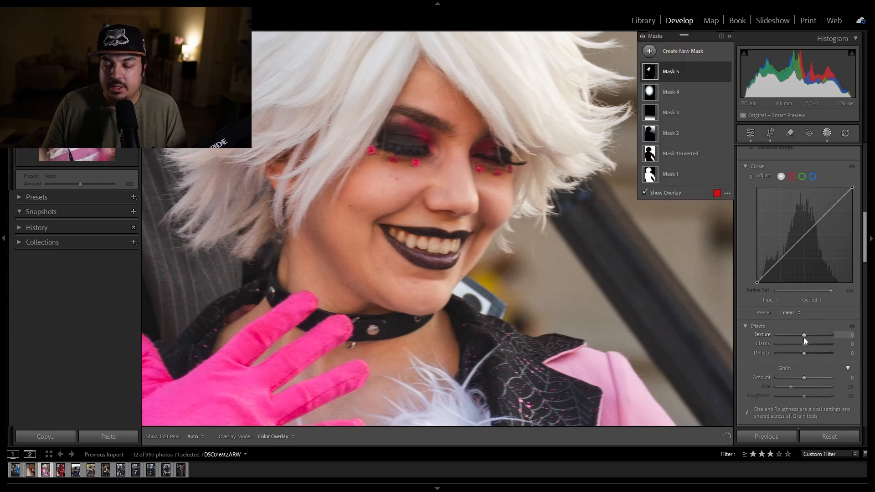
- Subtract the smile lines and the creases around the mouth from the skin mask with a small brush
key(o)
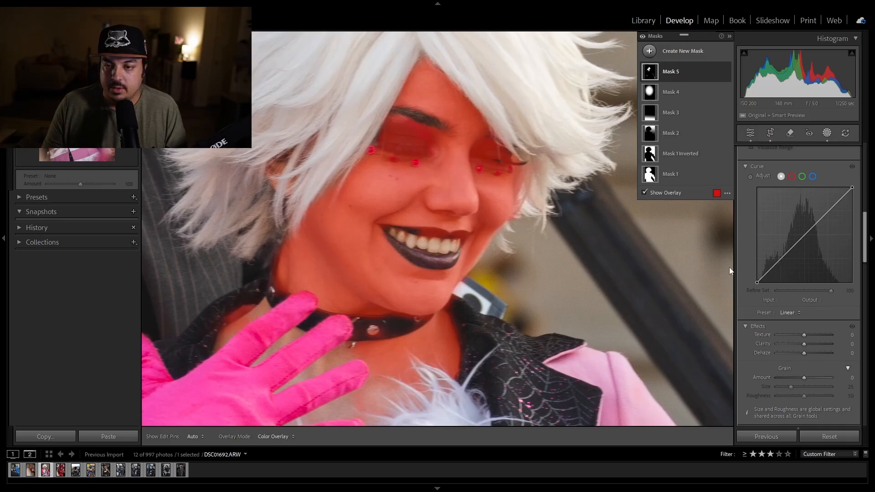
click(689, 73)
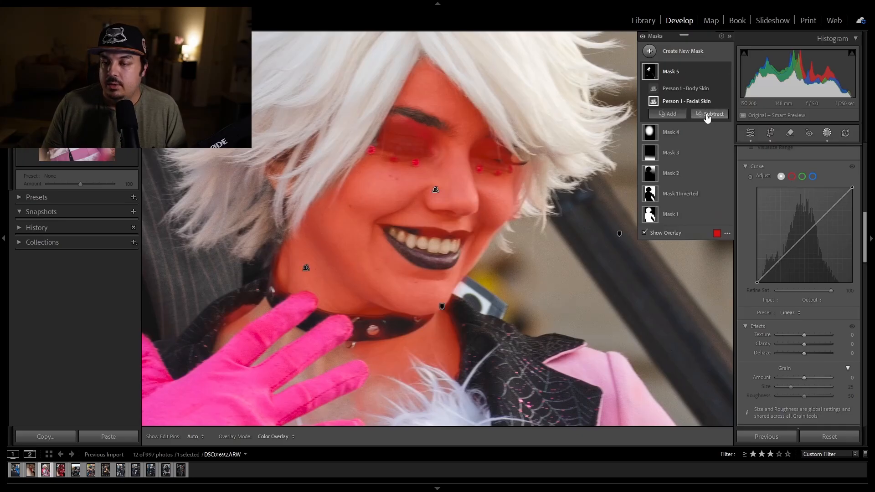
click(707, 118)
click(723, 209)
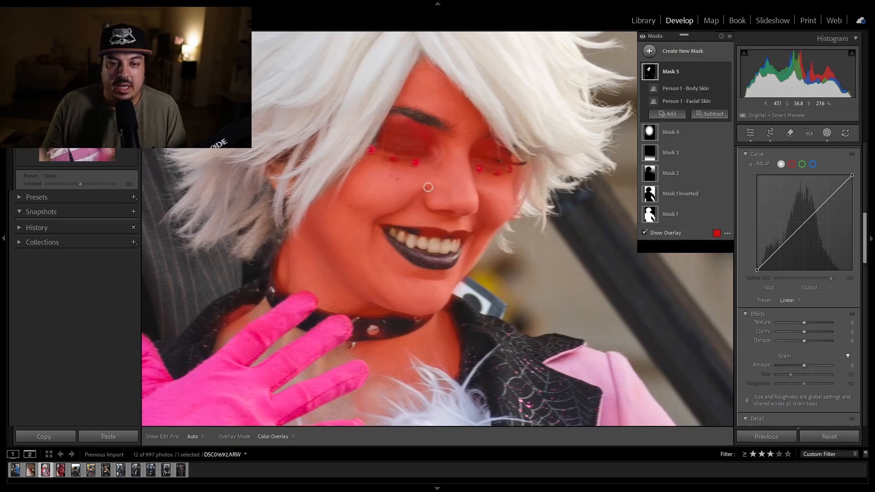
mouse_move(417, 193)
mouse_down()
mouse_move(376, 222)
mouse_move(368, 243)
mouse_move(378, 223)
mouse_move(476, 233)
mouse_up()
key(h)
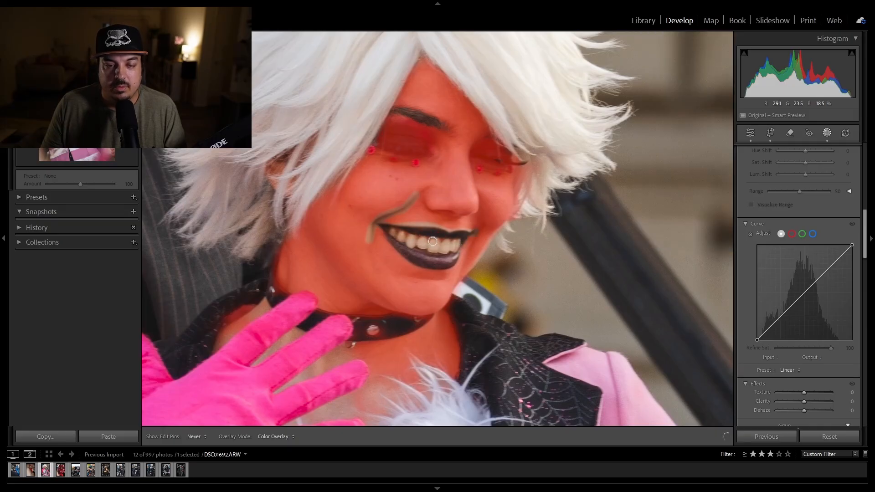
mouse_move(385, 230)
mouse_down()
mouse_move(415, 263)
mouse_move(450, 270)
mouse_move(483, 226)
mouse_move(468, 256)
mouse_up()
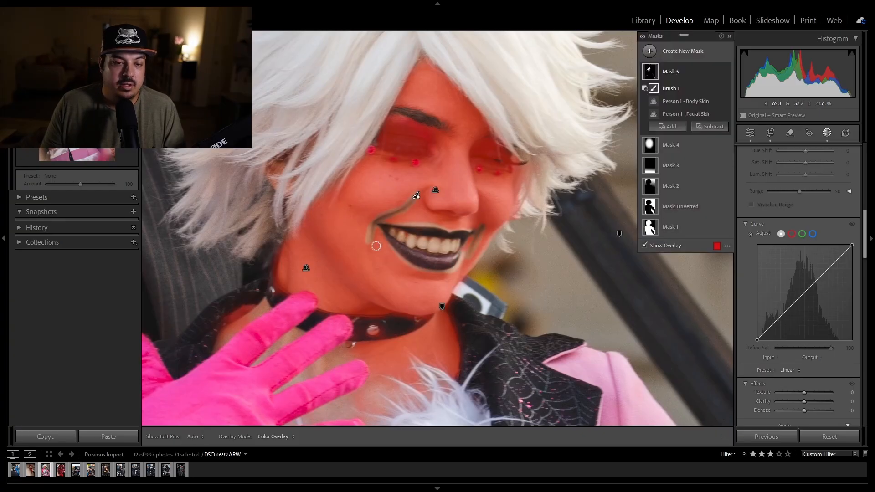
key(ctrl+z)
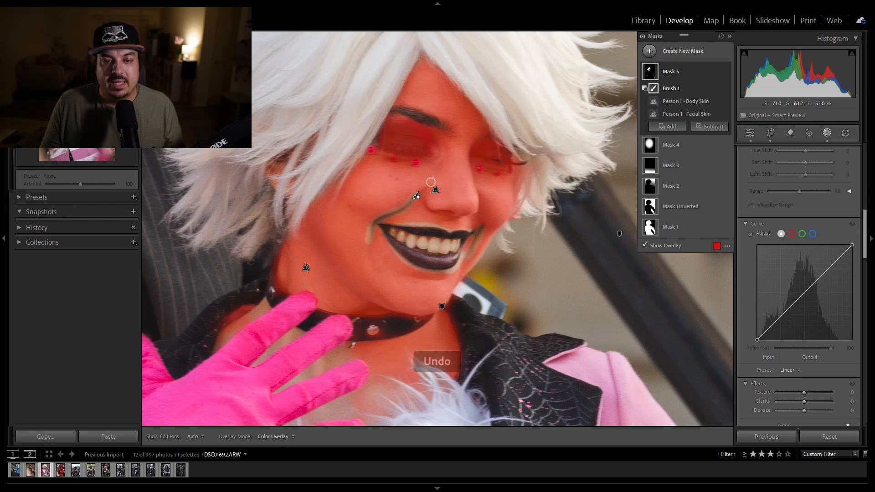
- Brush the nostril edges, side of the nose and nose bridge out of the skin mask
mouse_move(431, 184)
mouse_down()
mouse_move(415, 199)
mouse_move(425, 196)
mouse_up()
key(h)
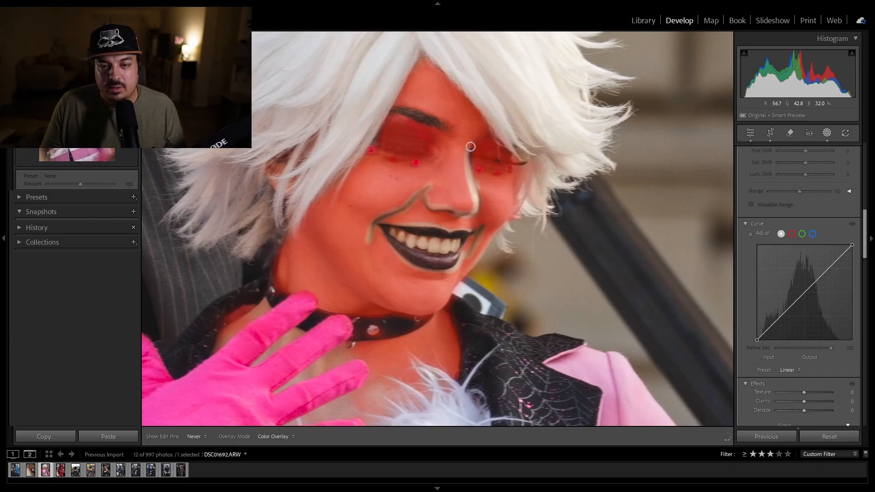
key(h)
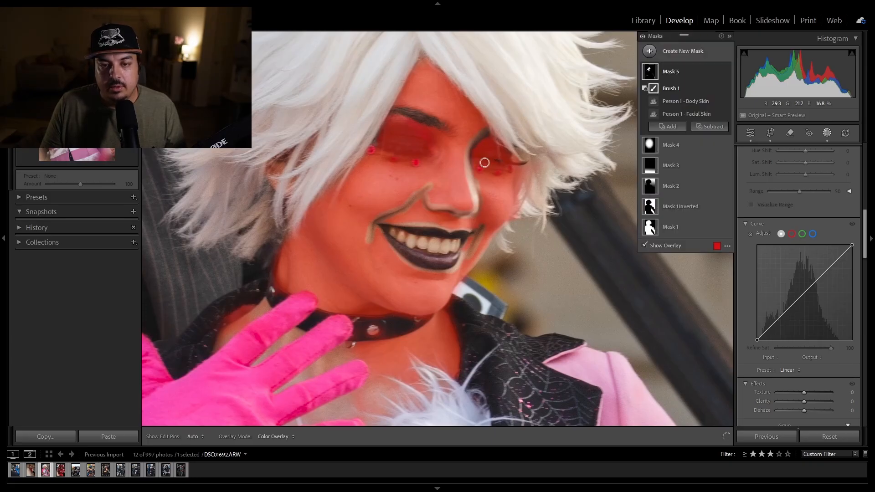
- Brush both made-up eyes, the lashes and the eyebrow out of the skin mask
key(h)
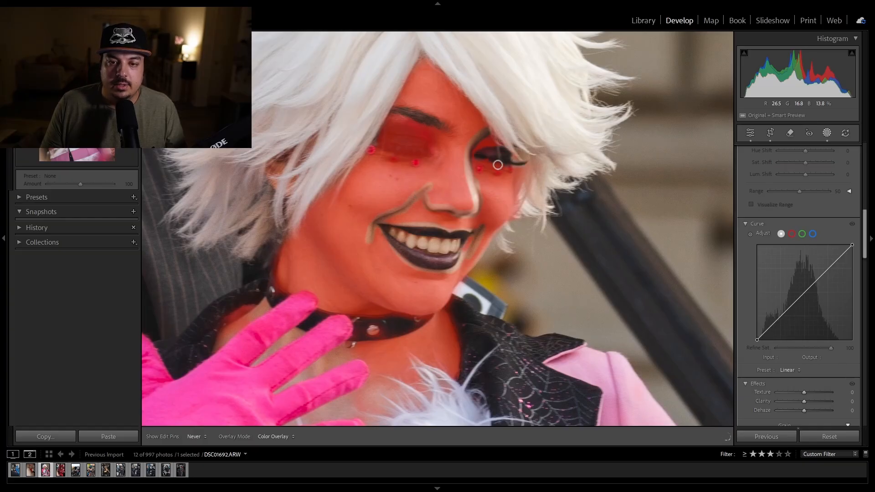
key(h)
key(h)
mouse_move(389, 145)
mouse_down()
mouse_move(430, 150)
mouse_move(382, 137)
mouse_move(407, 136)
mouse_move(425, 148)
mouse_move(371, 149)
mouse_move(415, 157)
mouse_up()
key(h)
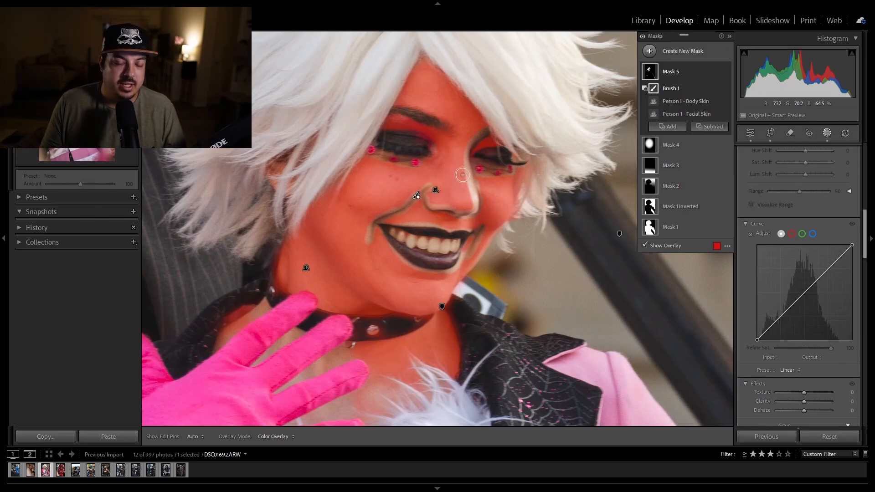
key(h)
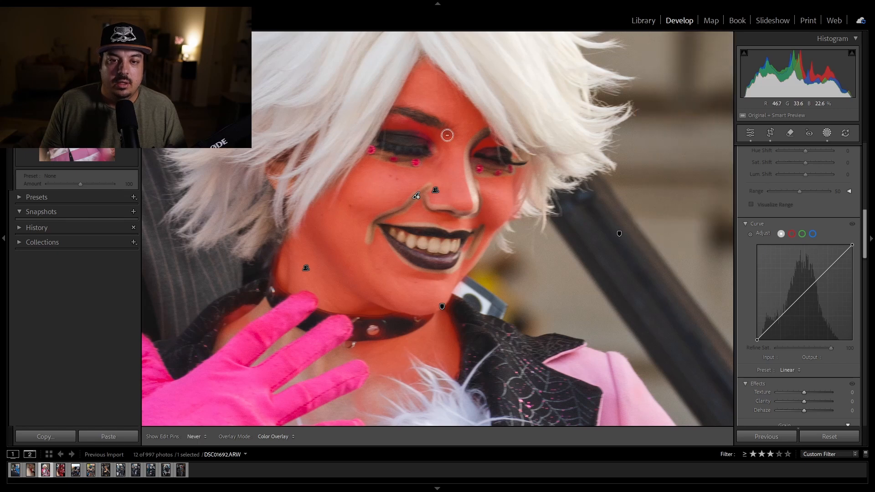
mouse_move(403, 114)
mouse_down()
mouse_move(393, 114)
mouse_move(422, 114)
mouse_move(445, 132)
mouse_move(399, 115)
mouse_up()
key(h)
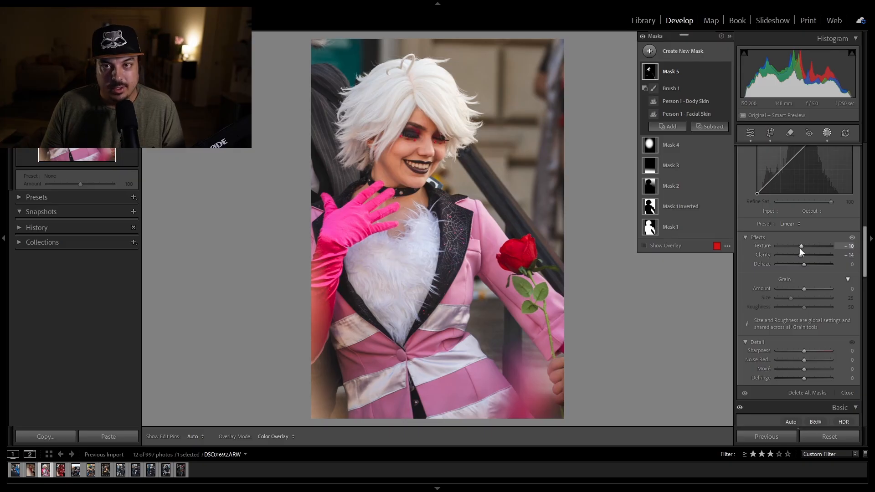
- Compare the skin with the skin mask's texture and clarity effects switched off and on several times
click(852, 238)
click(852, 238)
click(852, 238)
click(851, 239)
click(851, 238)
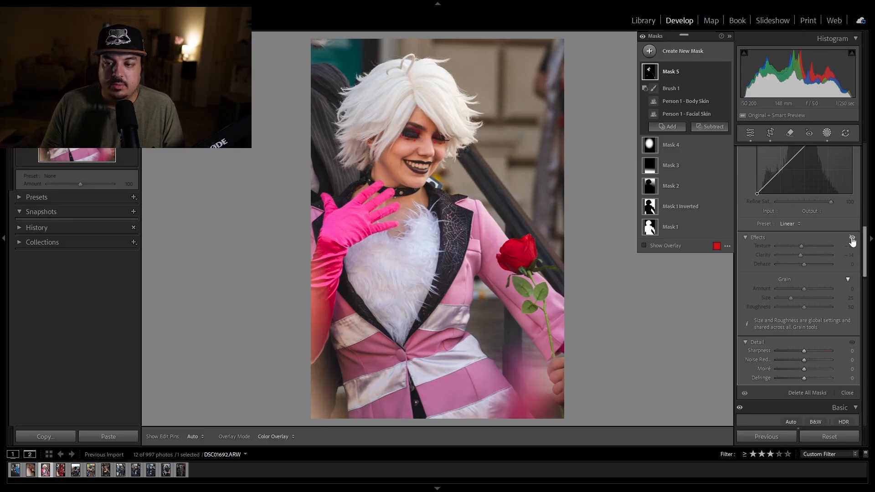
click(852, 238)
click(852, 239)
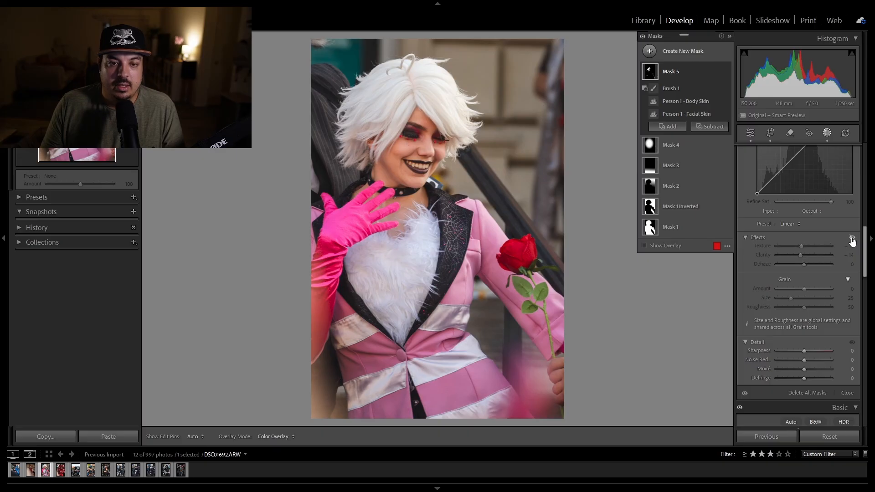
click(851, 238)
click(851, 239)
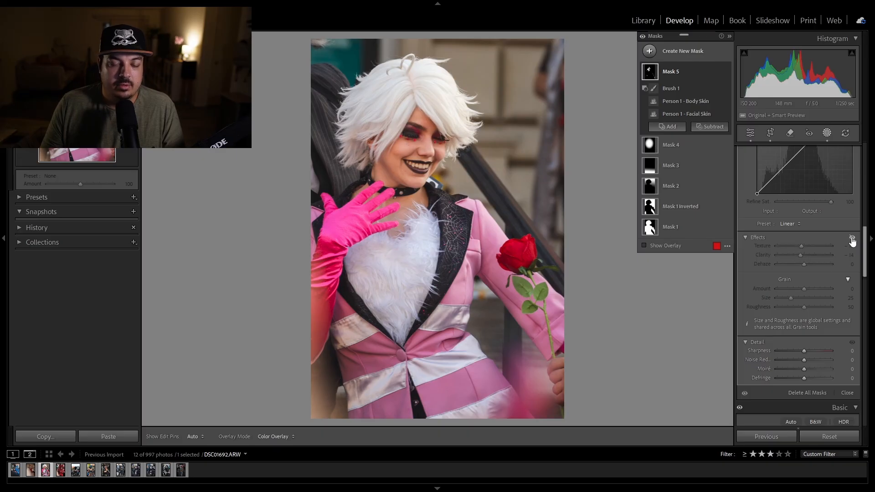
click(851, 238)
click(851, 238)
click(852, 239)
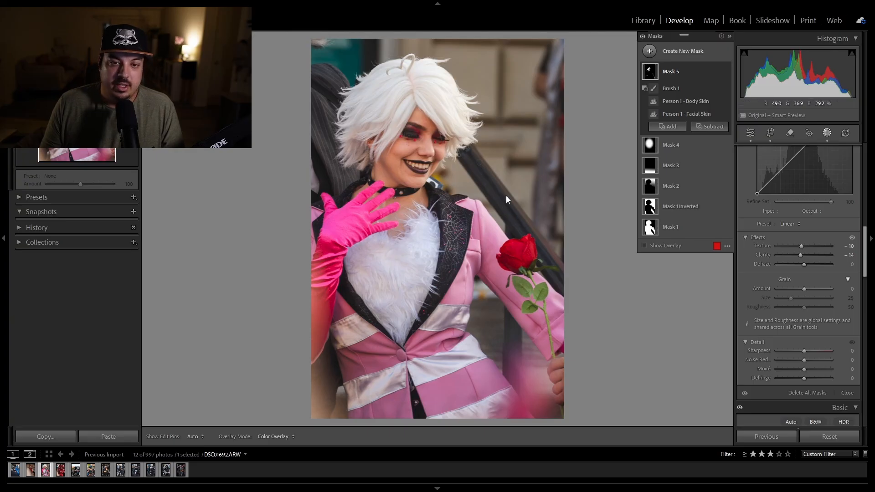
- Leave masking and compare the edited portrait with its unedited version twice
click(750, 136)
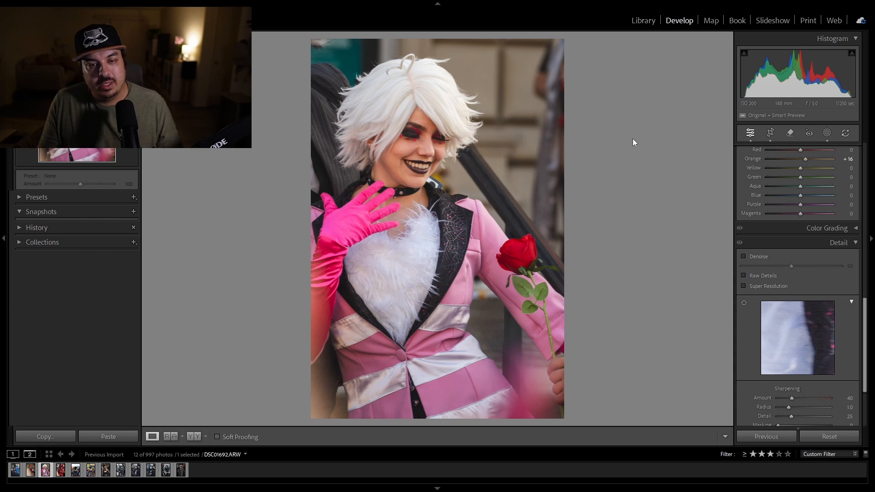
key(backslash)
key(backslash)
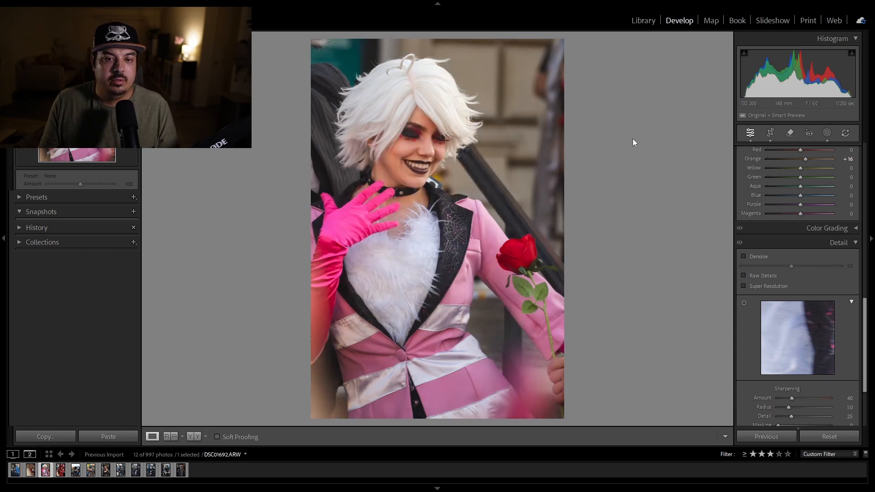
key(backslash)
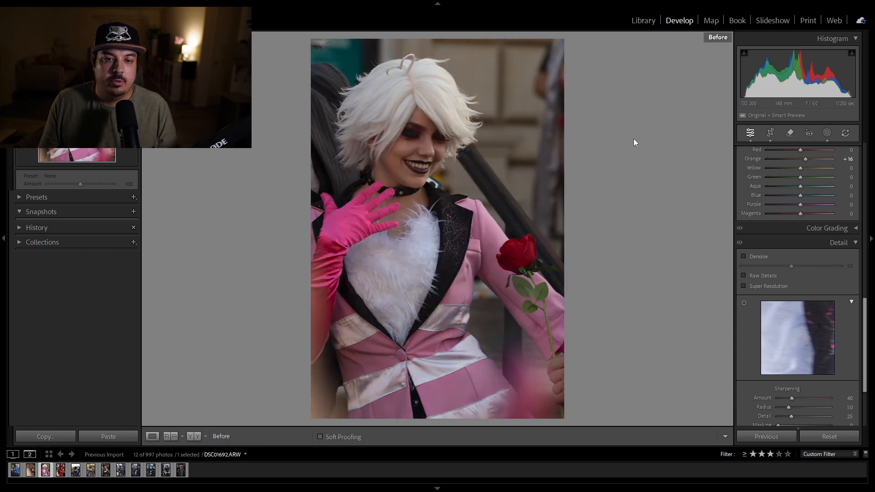
key(backslash)
- Check the crop against the full uncropped frame and compare the before and after versions once more
click(771, 135)
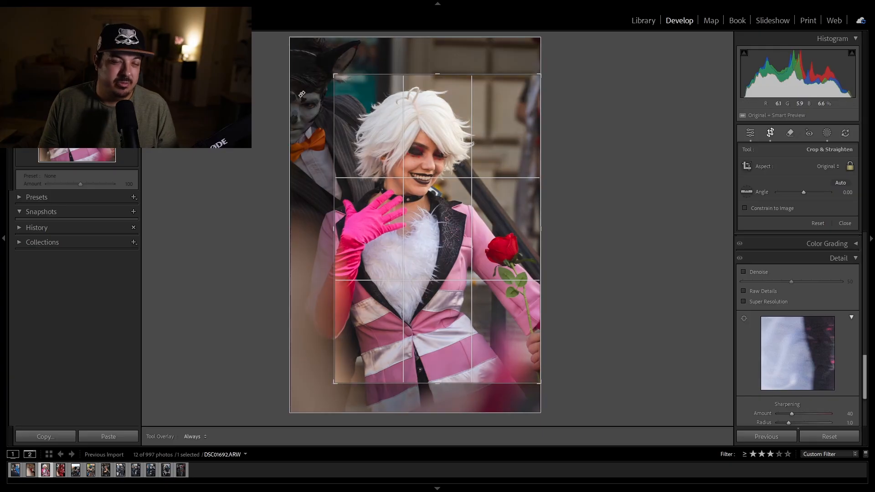
click(750, 133)
key(backslash)
key(backslash)
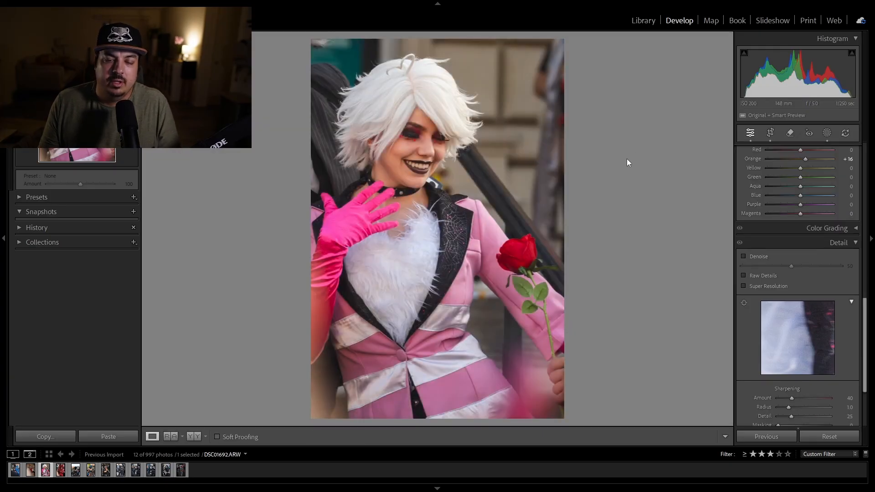